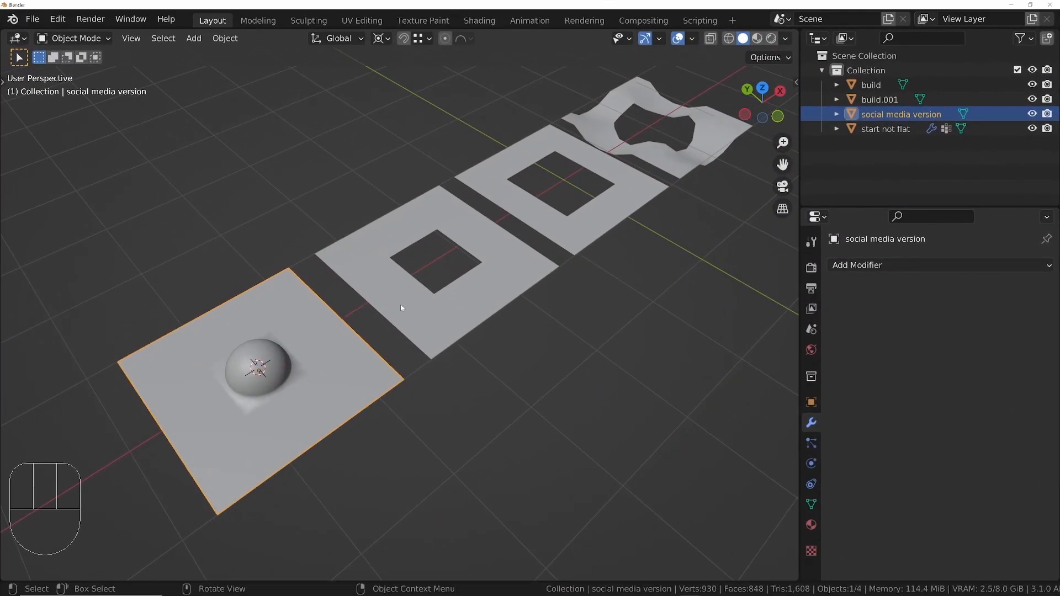
- Look over the row of sample planes, from the wavy one with the hole back to the dome
shift+middle_drag(644, 164, 564, 187)
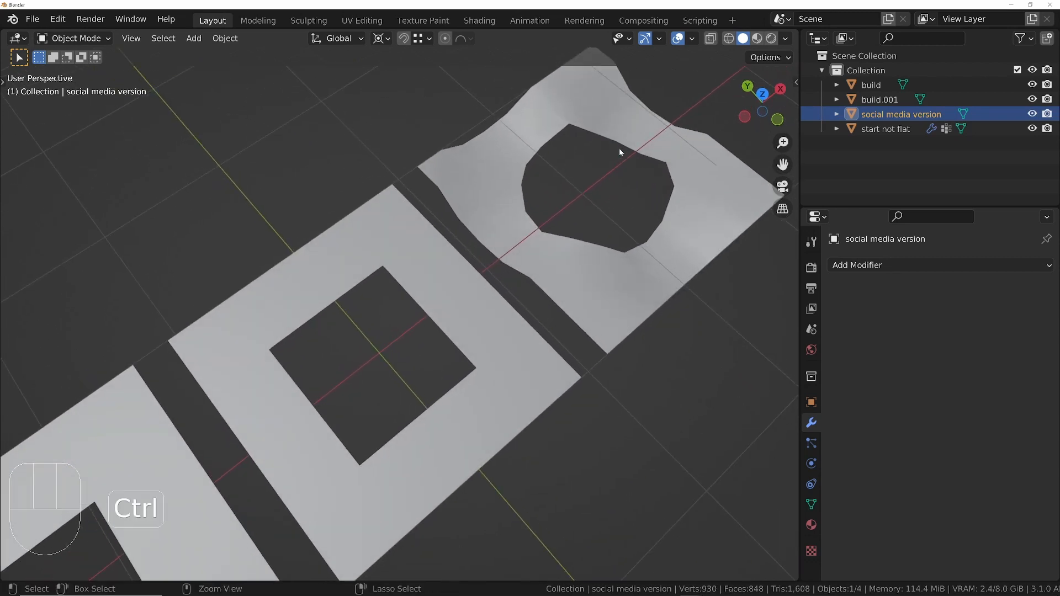
ctrl+middle_drag(618, 152, 610, 260)
ctrl+middle_drag(641, 107, 613, 182)
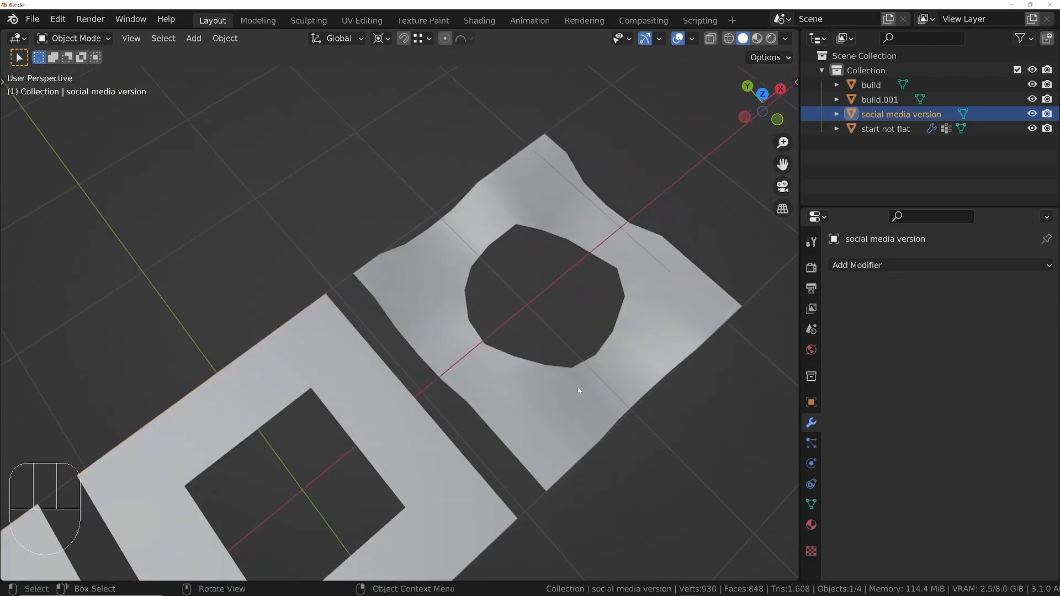
middle_drag(578, 386, 502, 305)
scroll(264, 310, up, 4)
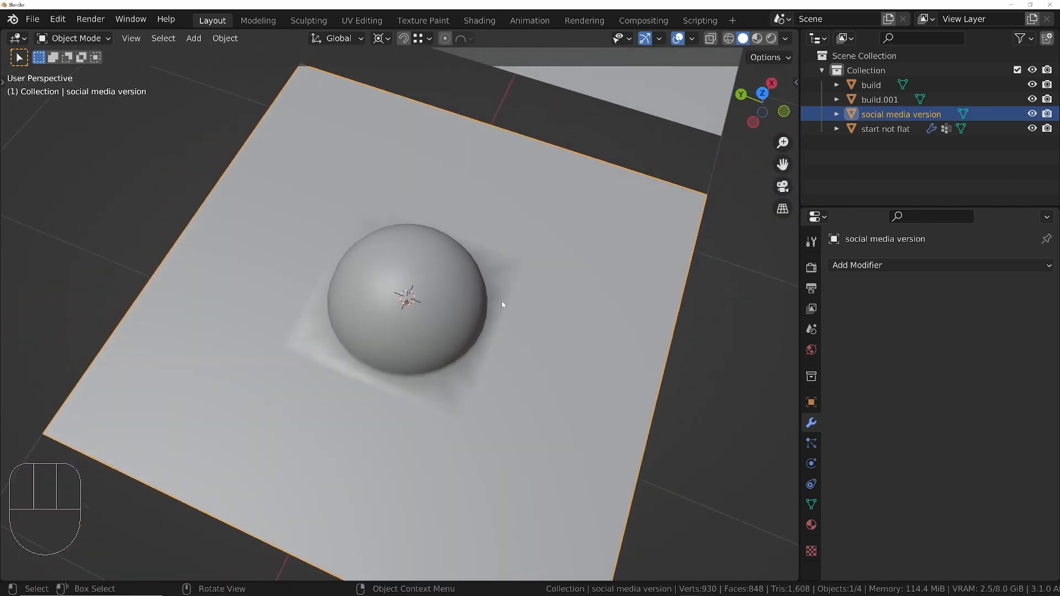
- Inspect the social media version object's mesh in Edit Mode and compare it with the shading around the dome's base
key(Tab)
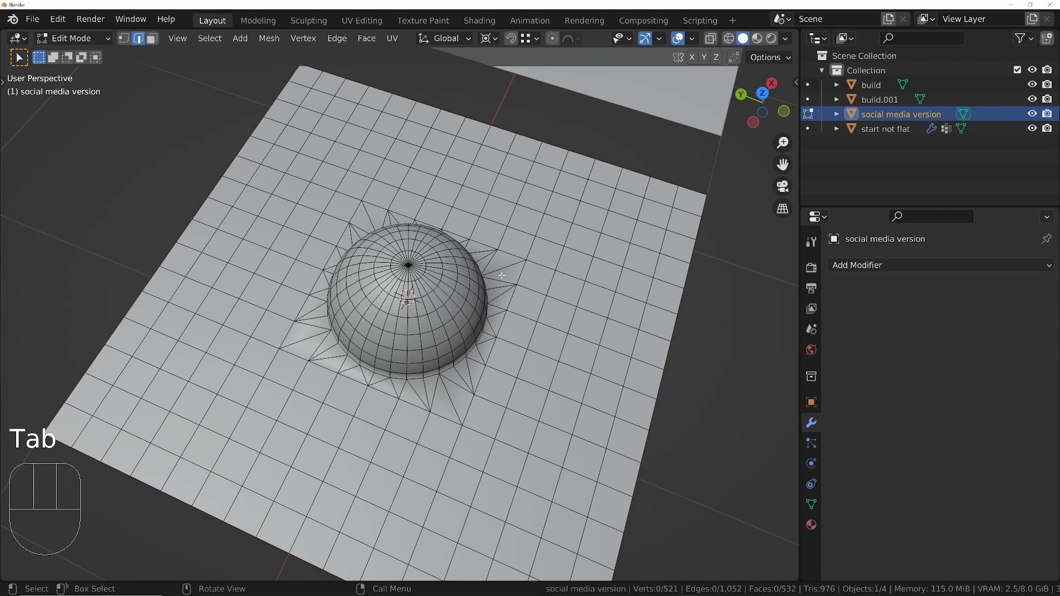
key(Tab)
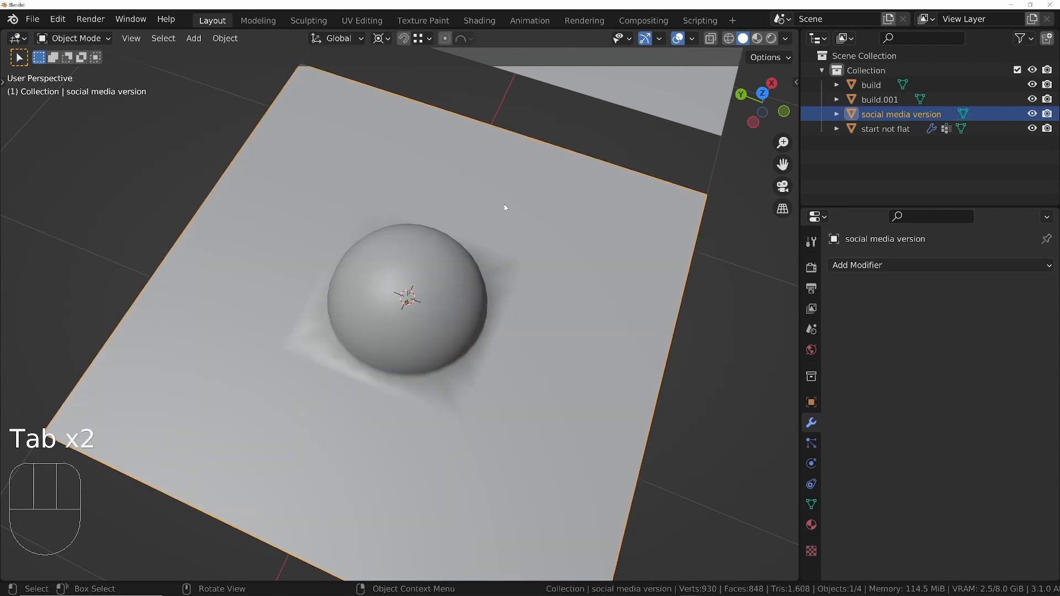
middle_drag(504, 299, 440, 296)
key(Tab)
scroll(464, 361, up, 6)
key(Tab)
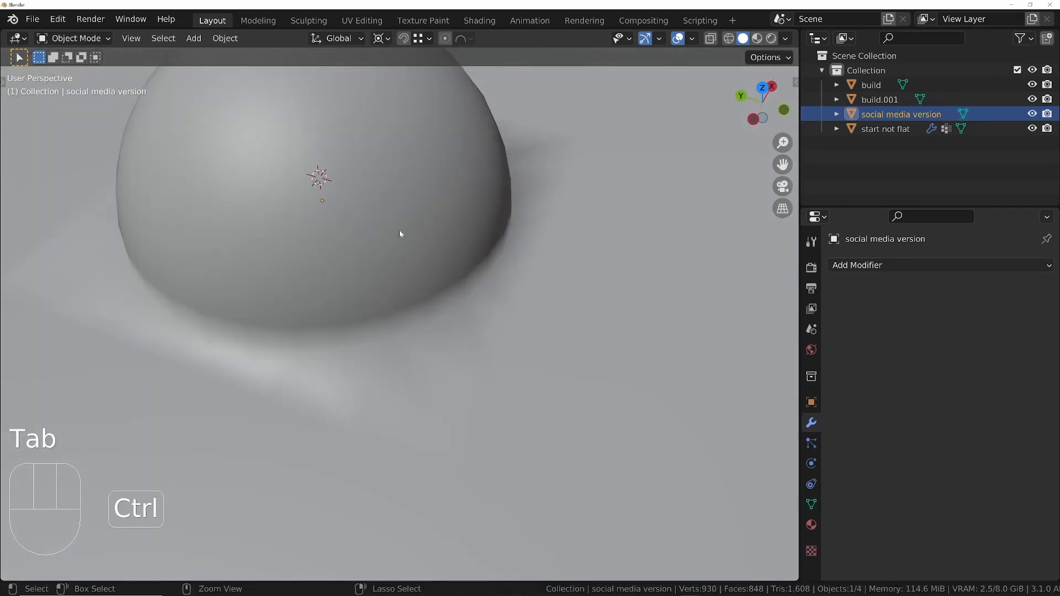
ctrl+middle_drag(400, 235, 411, 277)
shift+middle_drag(418, 240, 454, 300)
middle_drag(488, 338, 496, 280)
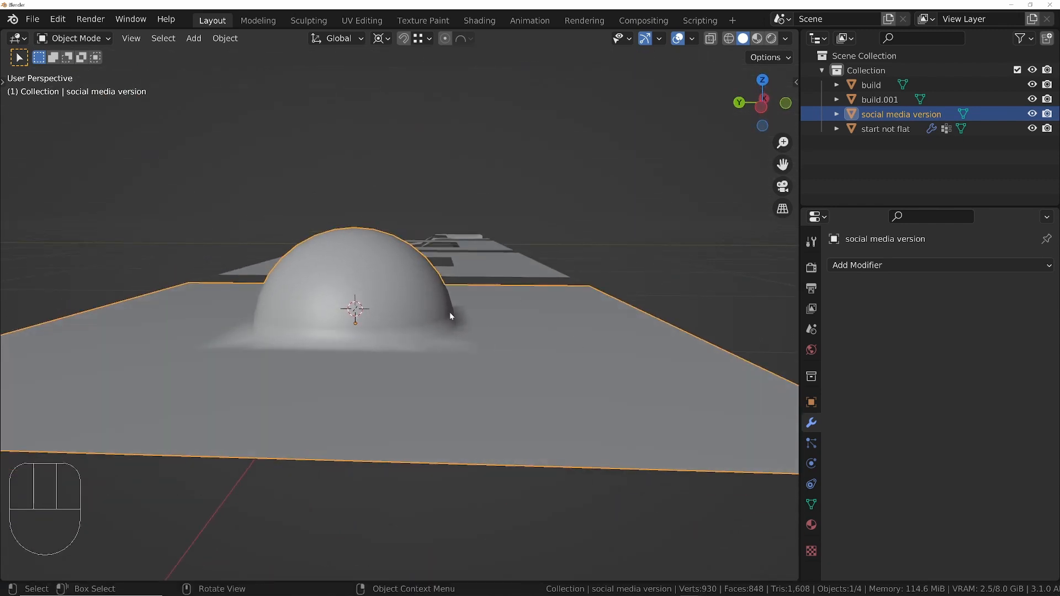
middle_drag(449, 312, 431, 350)
key(Tab)
key(Tab)
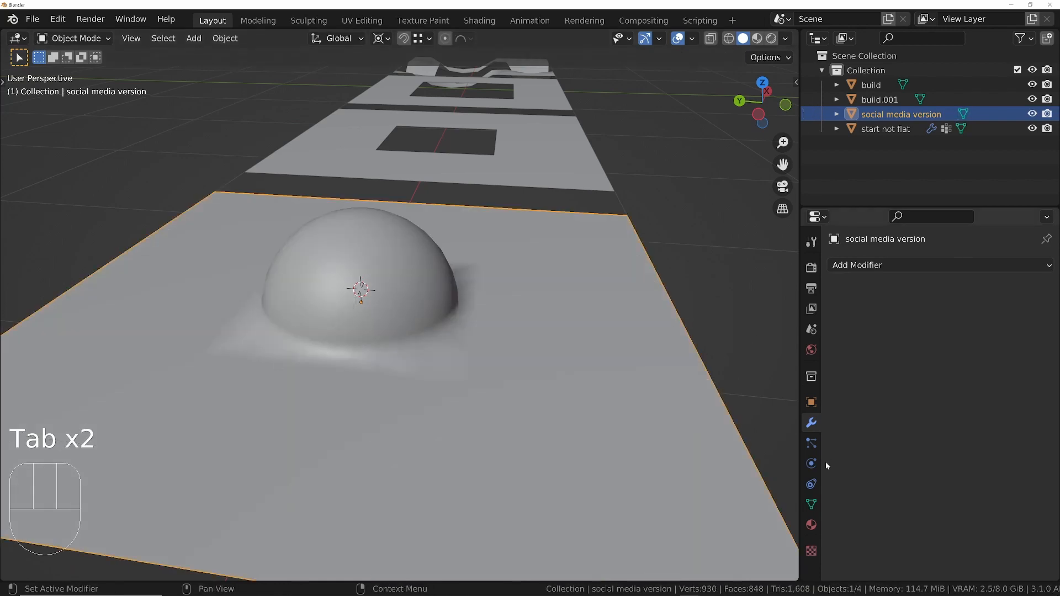
- Enable Auto Smooth at 30° in the normals settings of the social media version mesh
click(811, 505)
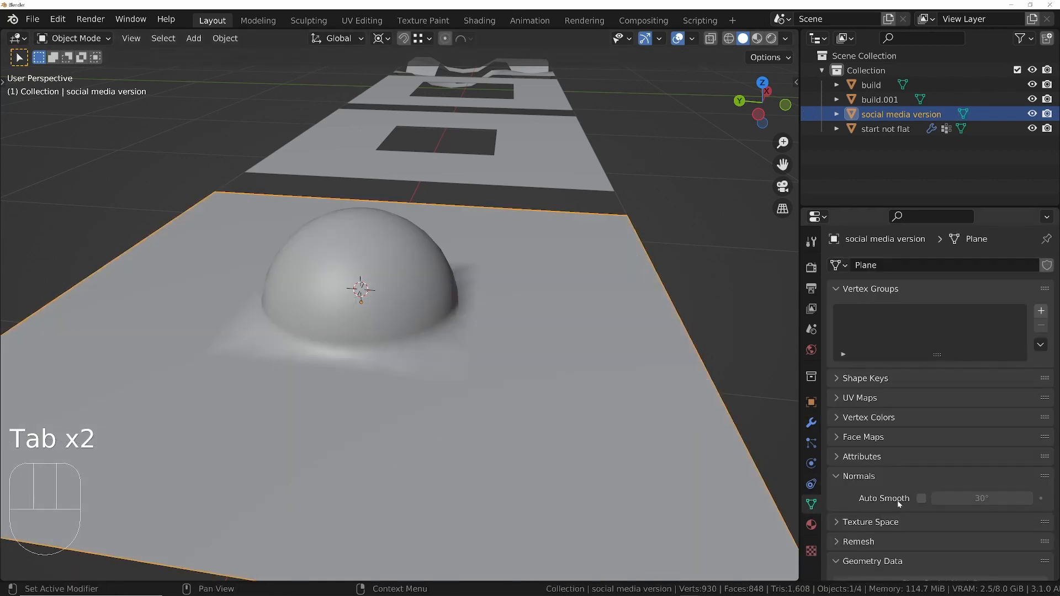
click(922, 499)
mouse_move(412, 267)
middle_down()
mouse_move(386, 383)
mouse_move(198, 250)
mouse_move(265, 277)
mouse_move(326, 272)
middle_up()
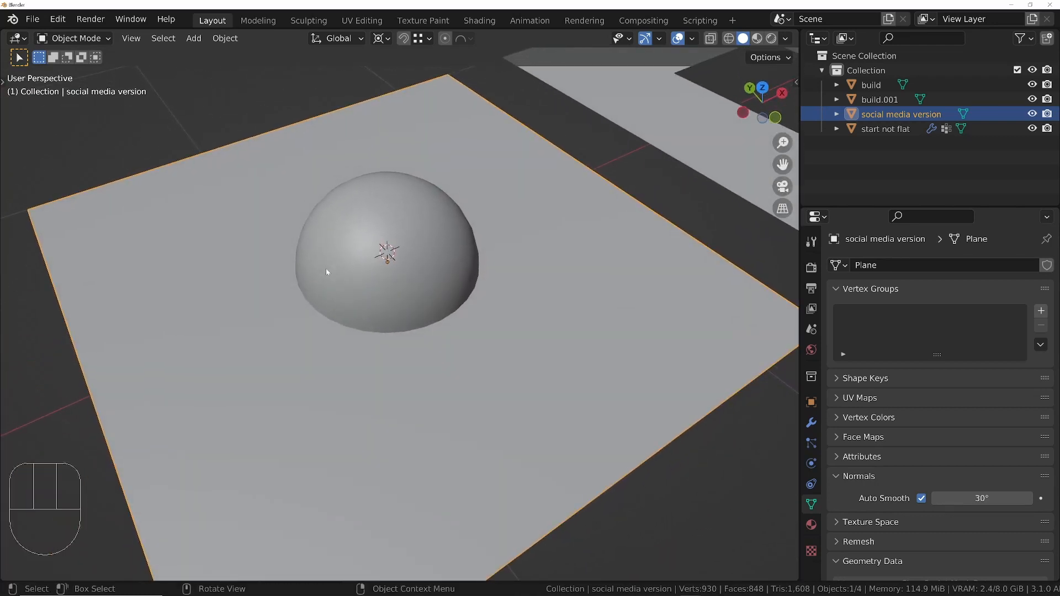
scroll(489, 312, up, 4)
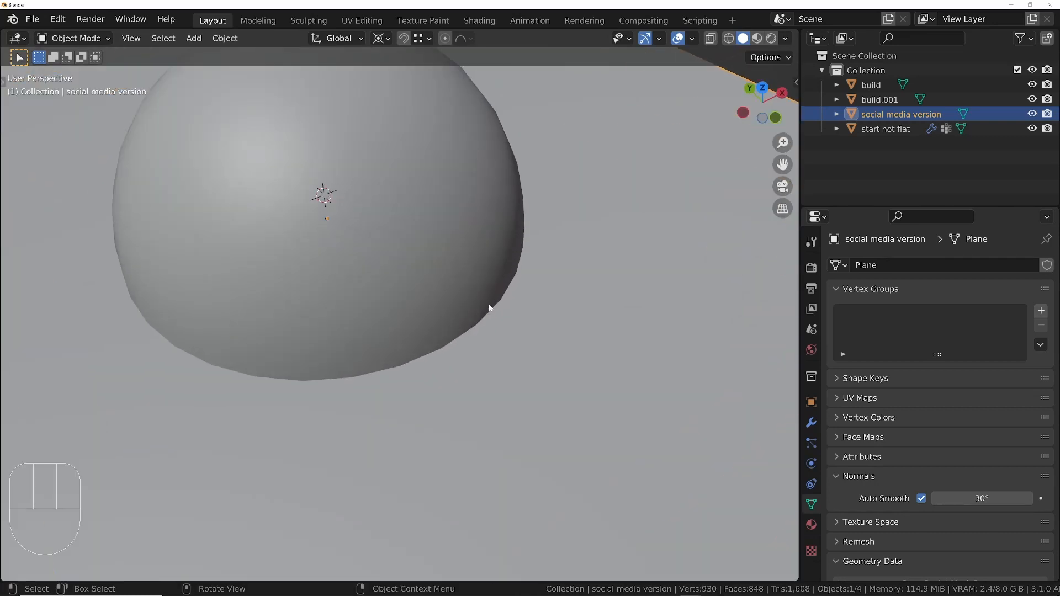
mouse_move(489, 308)
middle_down()
mouse_move(495, 259)
mouse_move(496, 299)
middle_up()
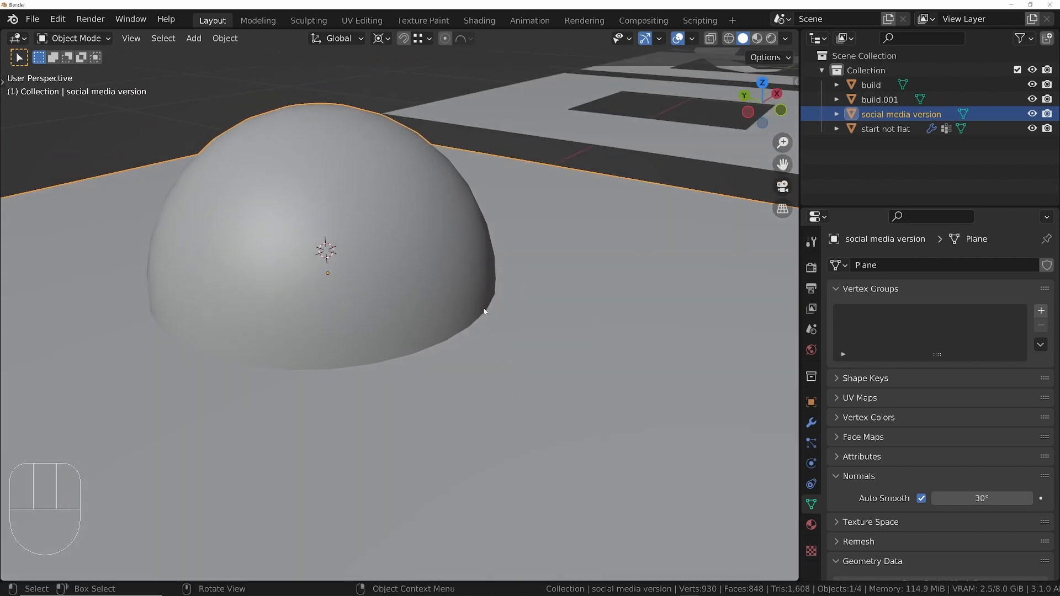
- Examine the edges where the dome meets the plane up close, in Edit Mode
middle_drag(460, 295, 488, 290)
scroll(490, 233, down, 3)
shift+middle_drag(505, 217, 473, 341)
middle_drag(484, 299, 486, 224)
key(Tab)
scroll(515, 362, up, 5)
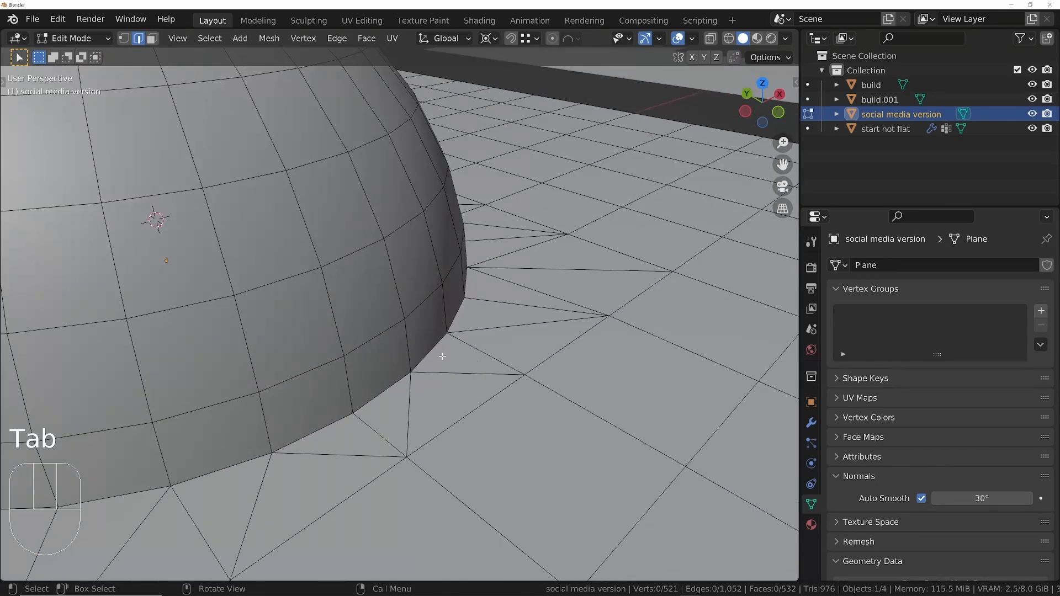
scroll(452, 301, down, 2)
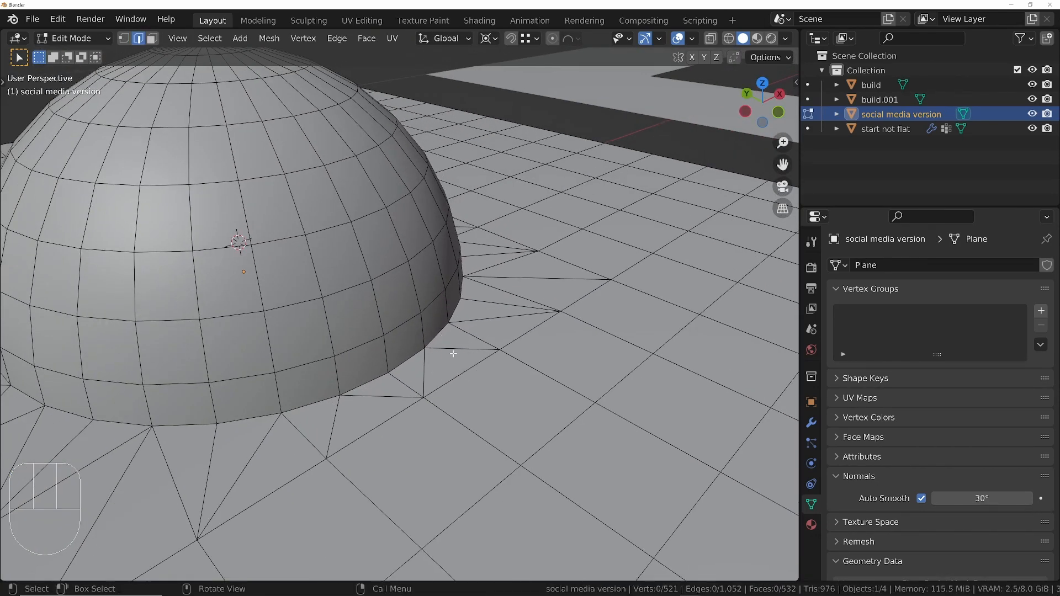
key(Tab)
- Add a Bevel modifier to the social media version object and set it to 5 segments
click(811, 422)
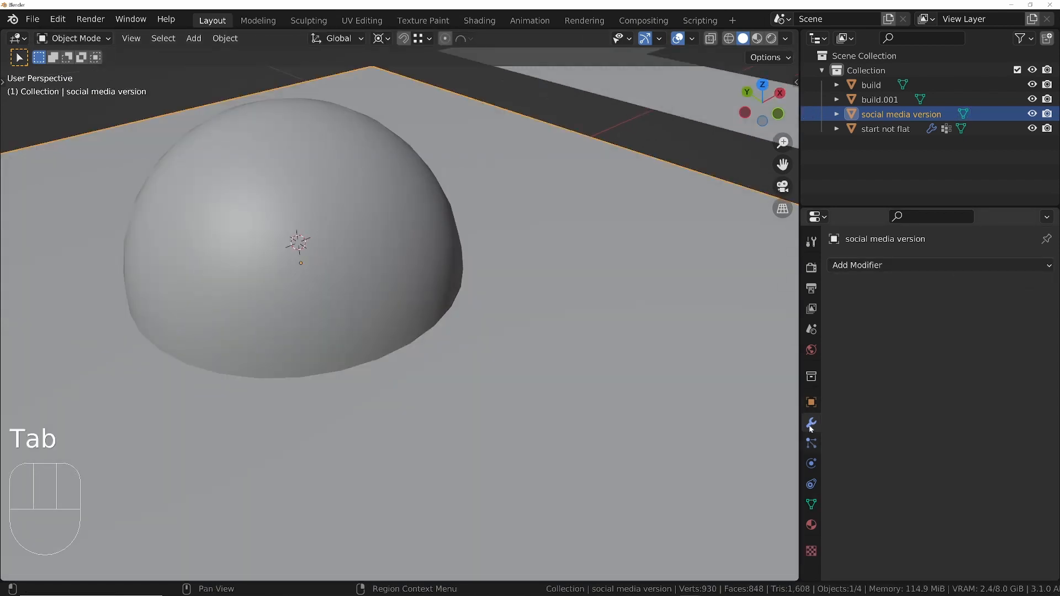
click(878, 267)
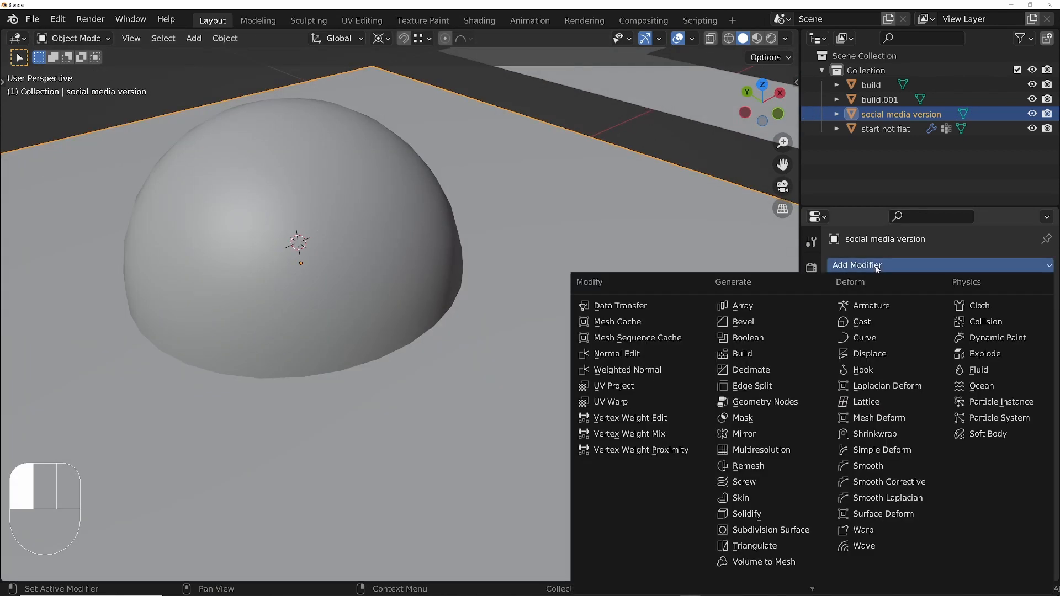
click(750, 321)
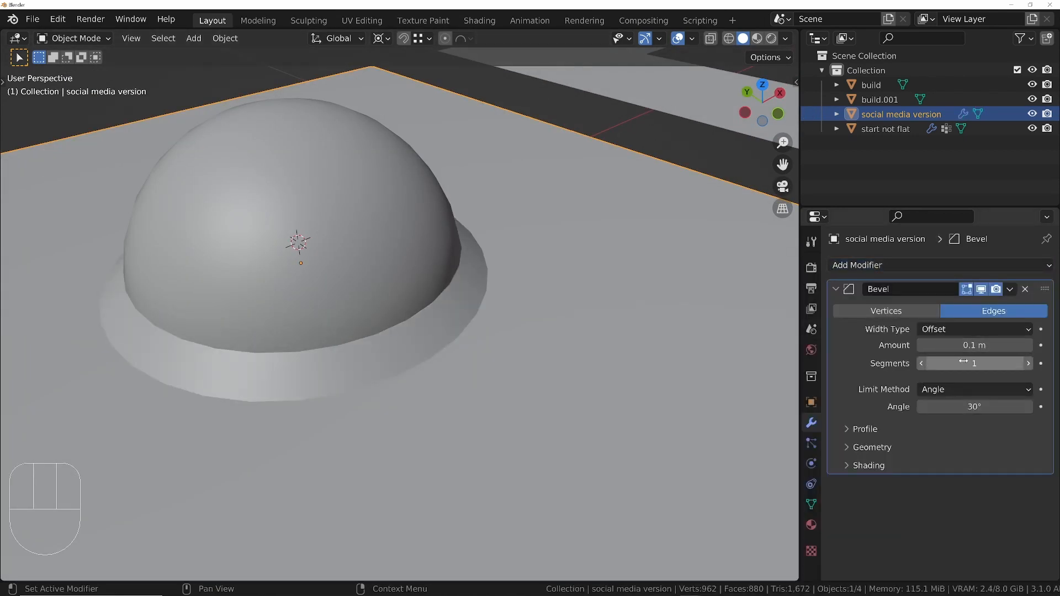
drag(974, 363, 1001, 364)
- Switch to wireframe shading and compare the dome's base with and without the Bevel modifier's viewport display
ctrl+middle_drag(721, 343, 444, 303)
key(z)
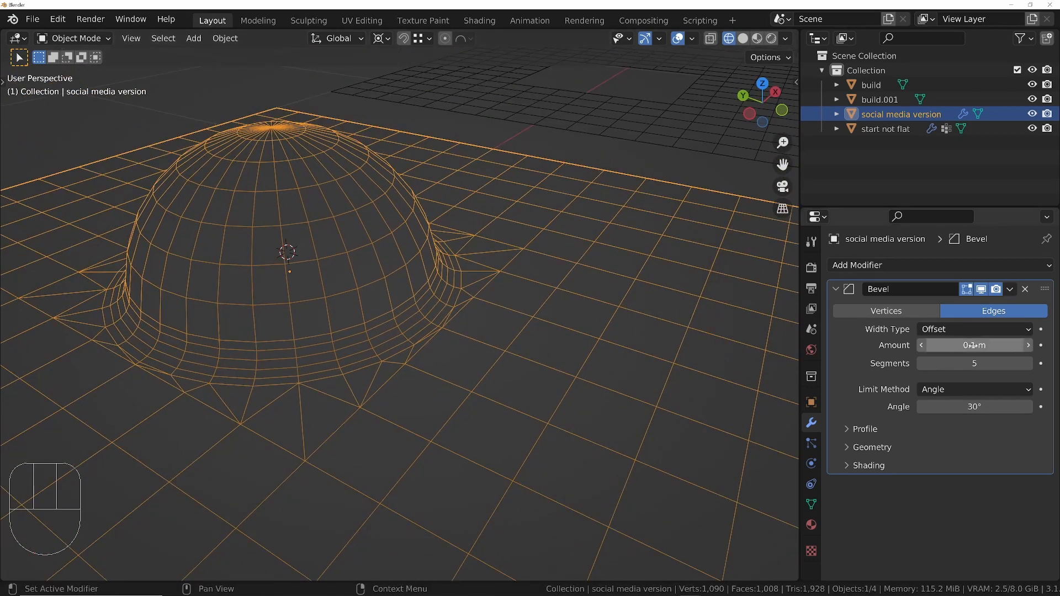
click(987, 292)
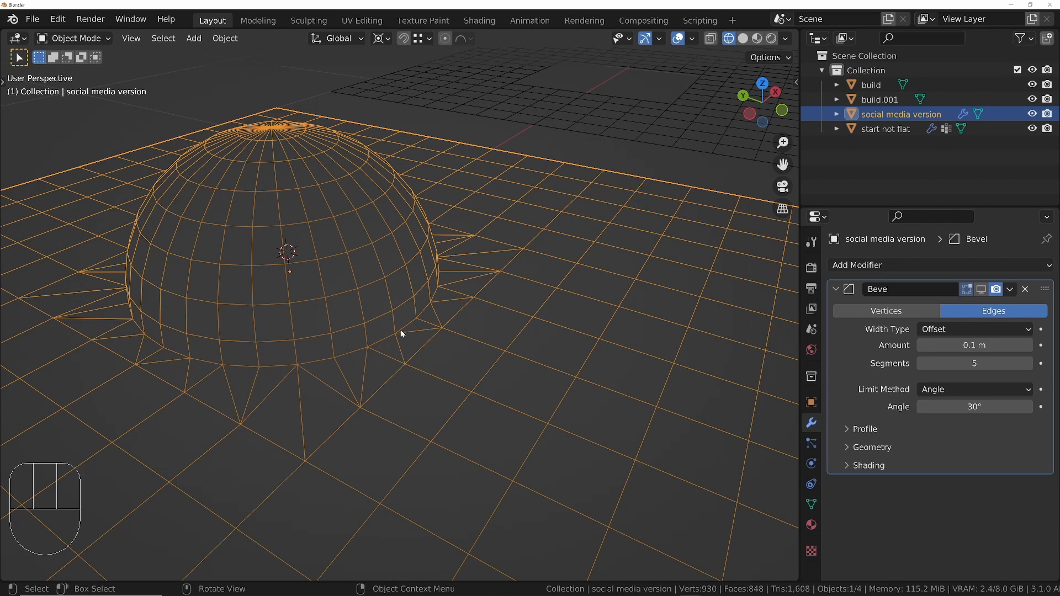
click(981, 289)
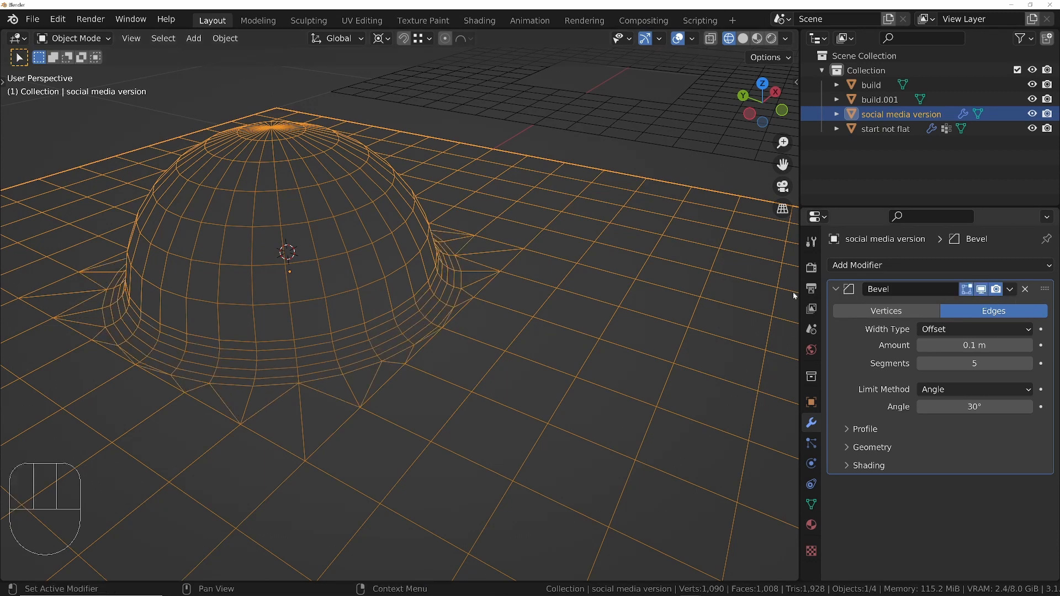
- Tighten the Bevel modifier to an amount of 0.021 m with 3 segments
mouse_move(975, 345)
shift+mouse_down()
mouse_move(939, 345)
mouse_move(963, 345)
shift+mouse_up()
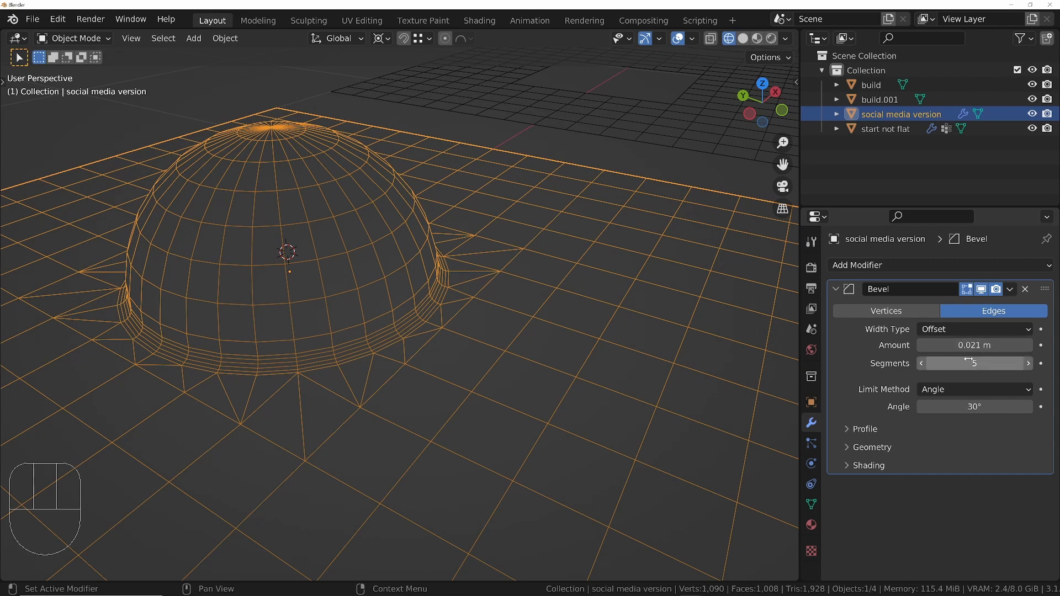
click(924, 365)
click(925, 364)
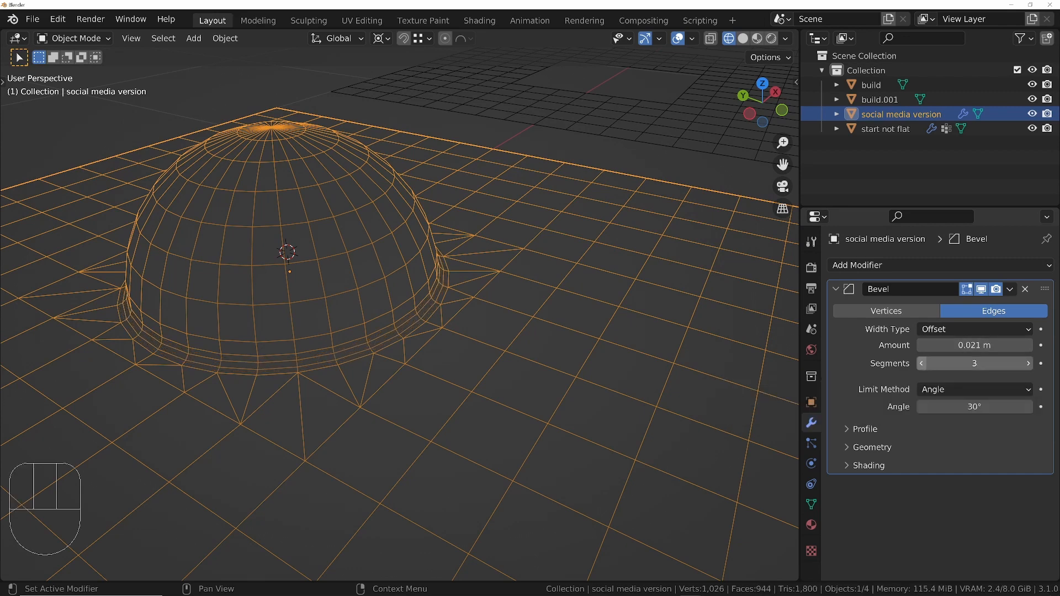
click(924, 365)
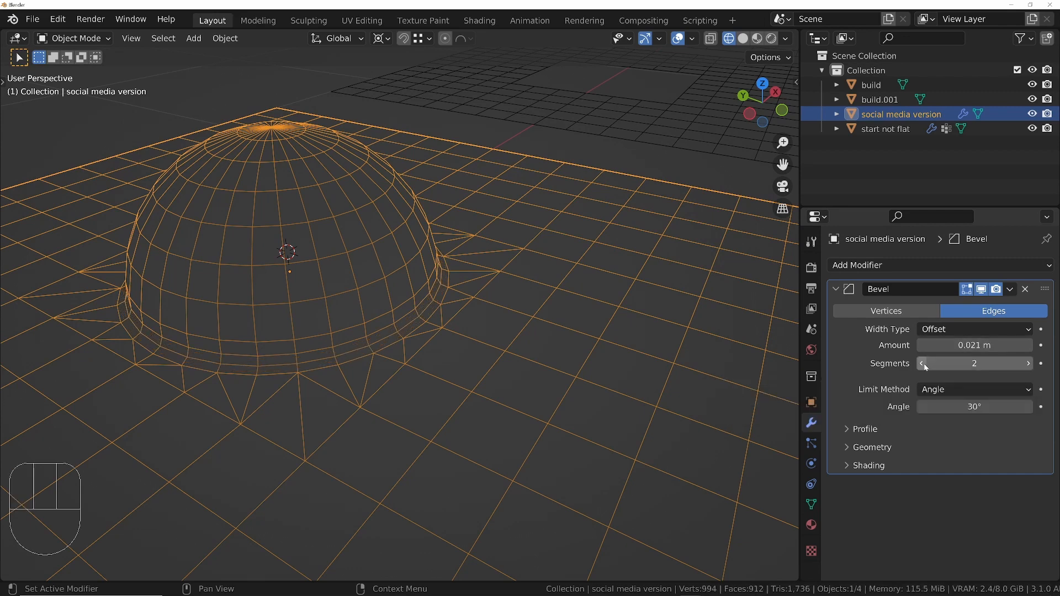
click(1030, 363)
- Return to solid shading and inspect the bevelled transition around the dome's base
middle_drag(398, 221, 556, 289)
key(Tab)
ctrl+middle_drag(355, 260, 381, 301)
mouse_move(356, 238)
ctrl+middle_down()
mouse_move(384, 327)
mouse_move(420, 345)
mouse_move(446, 280)
ctrl+middle_up()
key(z)
scroll(419, 345, down, 1)
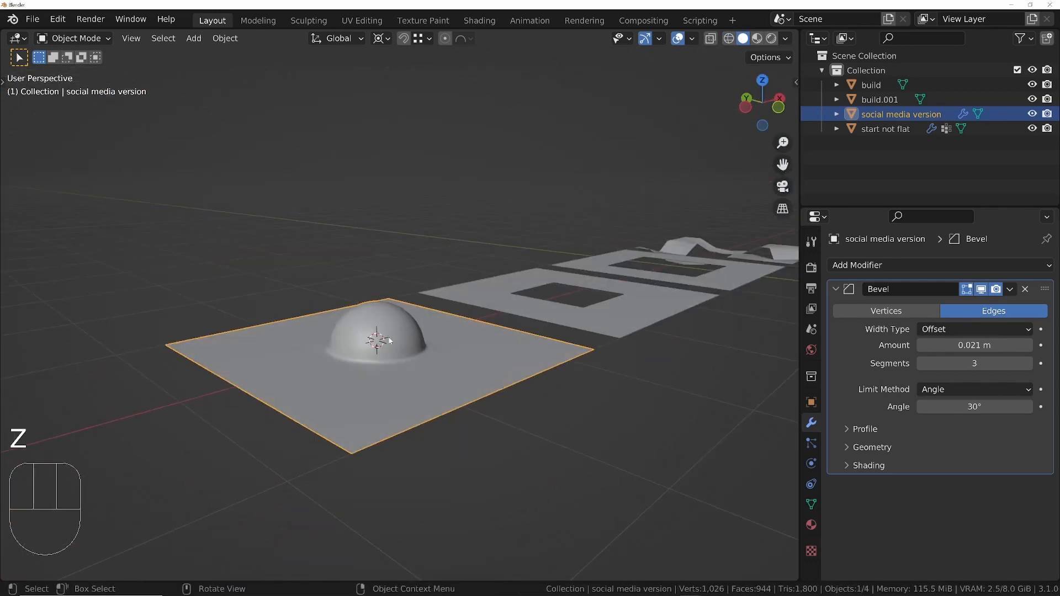
scroll(384, 302, up, 4)
middle_drag(386, 304, 398, 328)
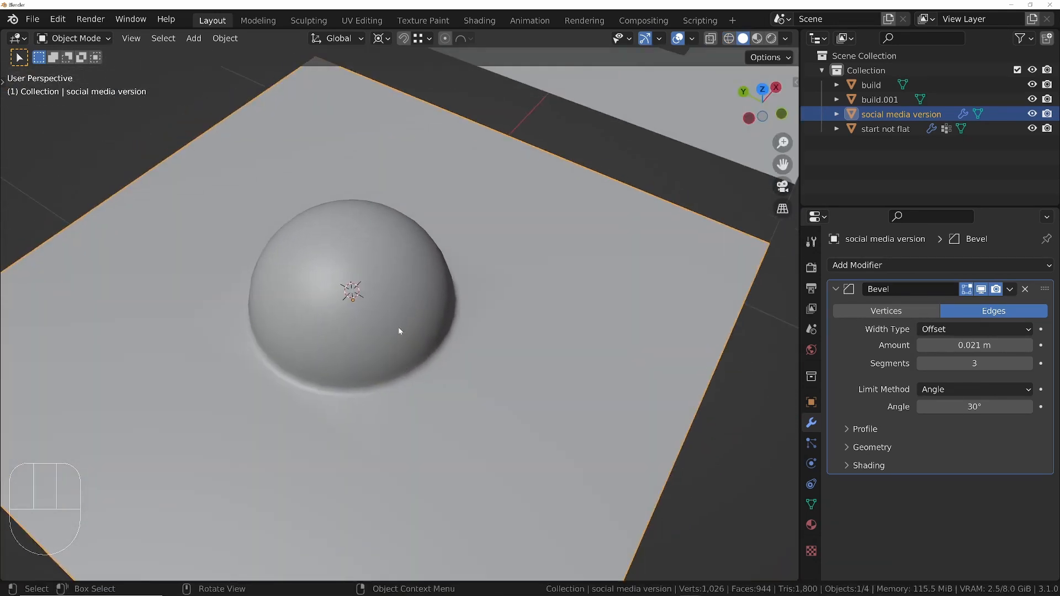
- Reshape the edge loop around the build plane's square hole into a circle with the LoopTools Circle operation
ctrl+middle_drag(401, 270, 478, 383)
scroll(512, 359, up, 5)
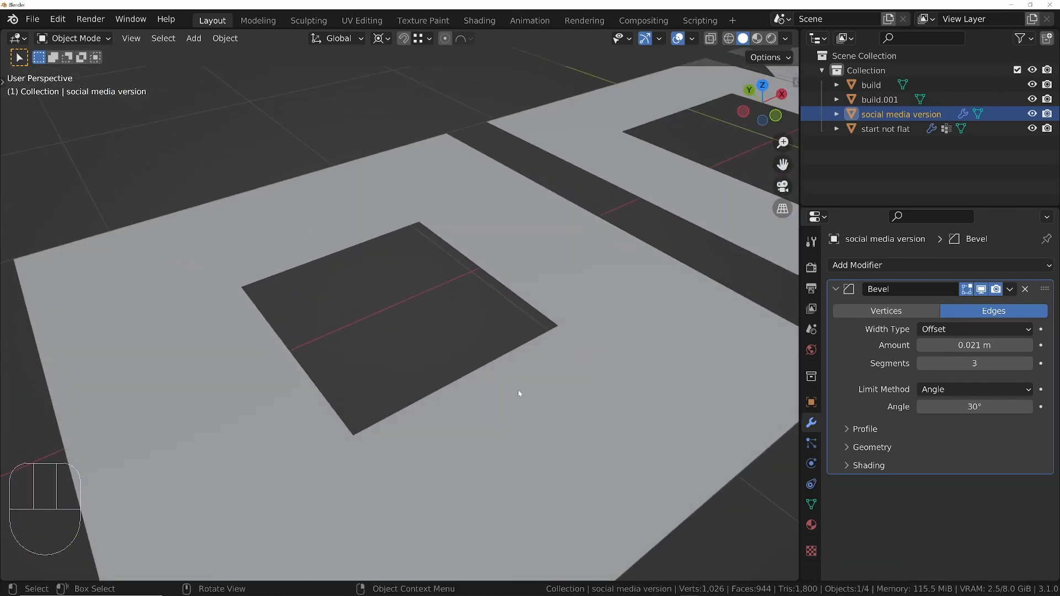
click(490, 386)
key(Tab)
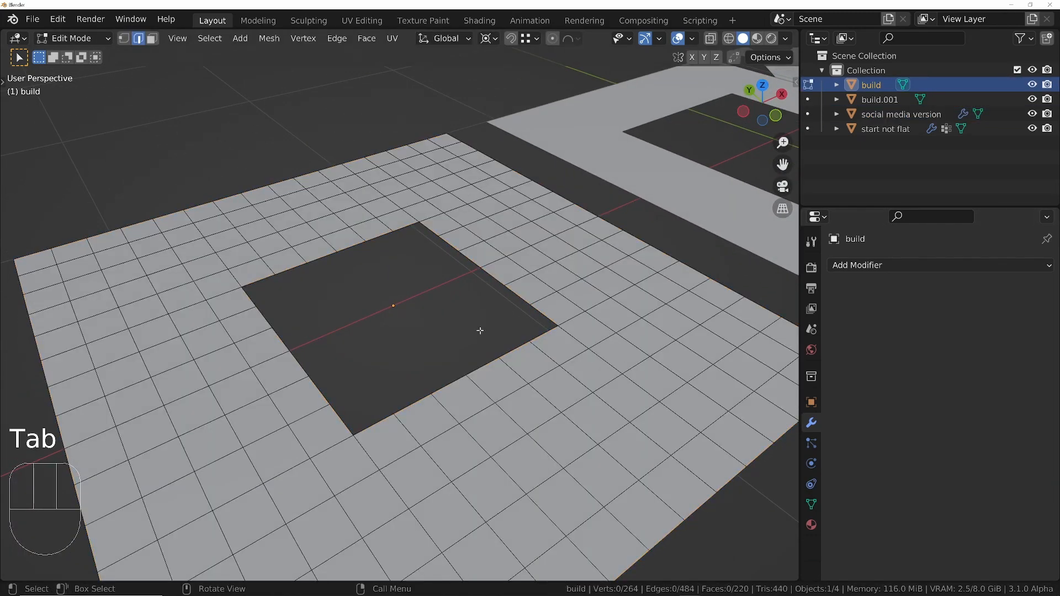
middle_drag(475, 329, 483, 334)
alt+click(498, 343)
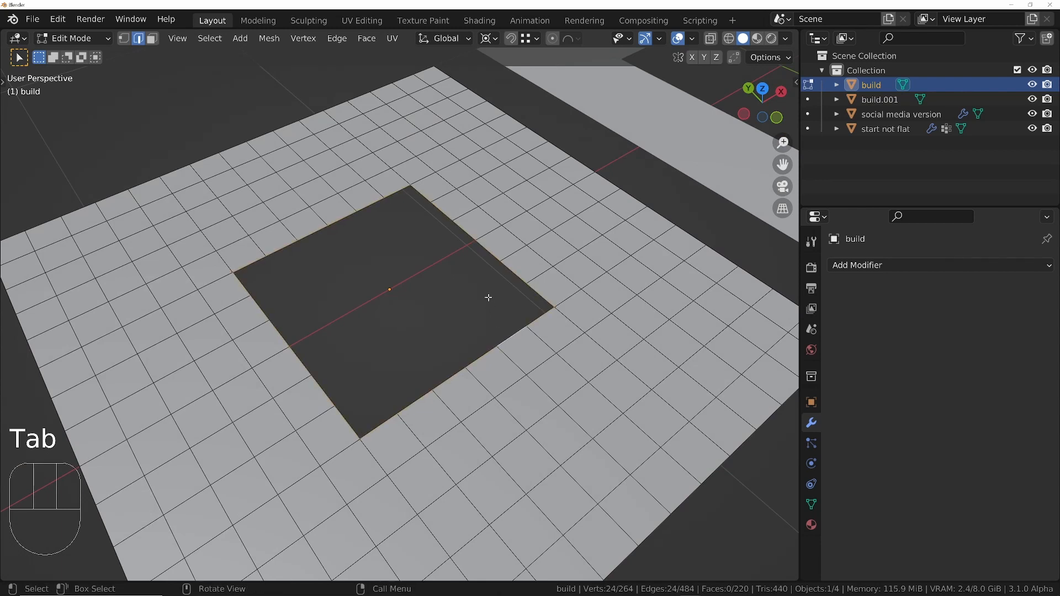
middle_drag(418, 336, 450, 348)
scroll(447, 368, down, 1)
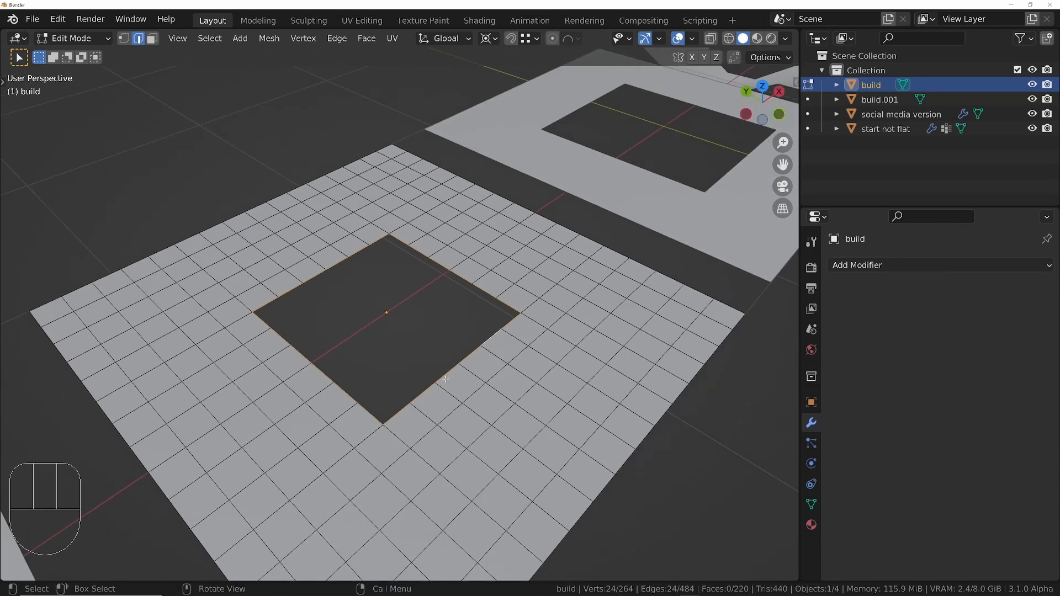
right_click(626, 213)
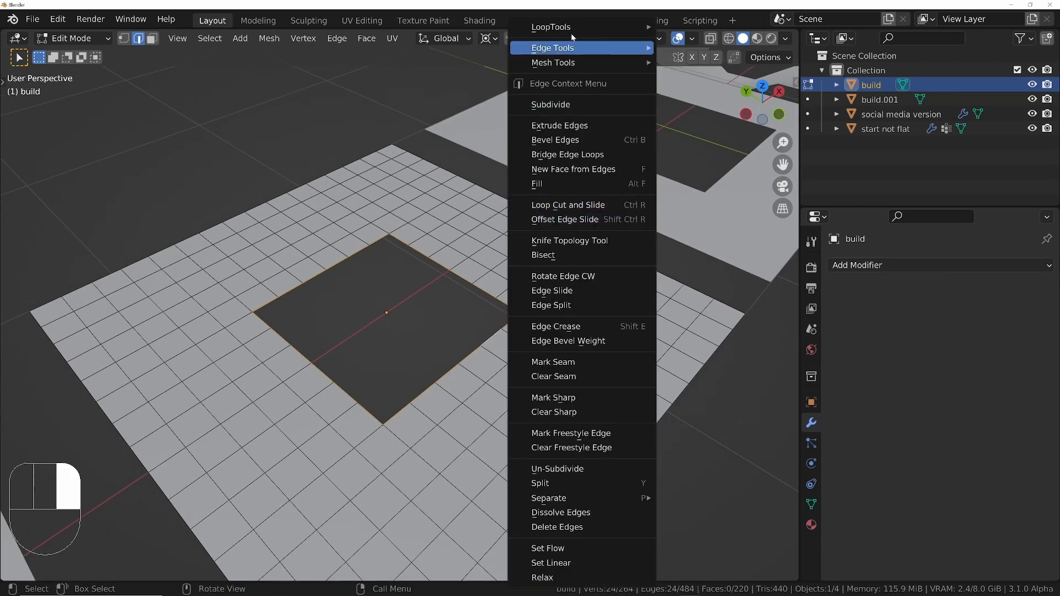
mouse_move(646, 26)
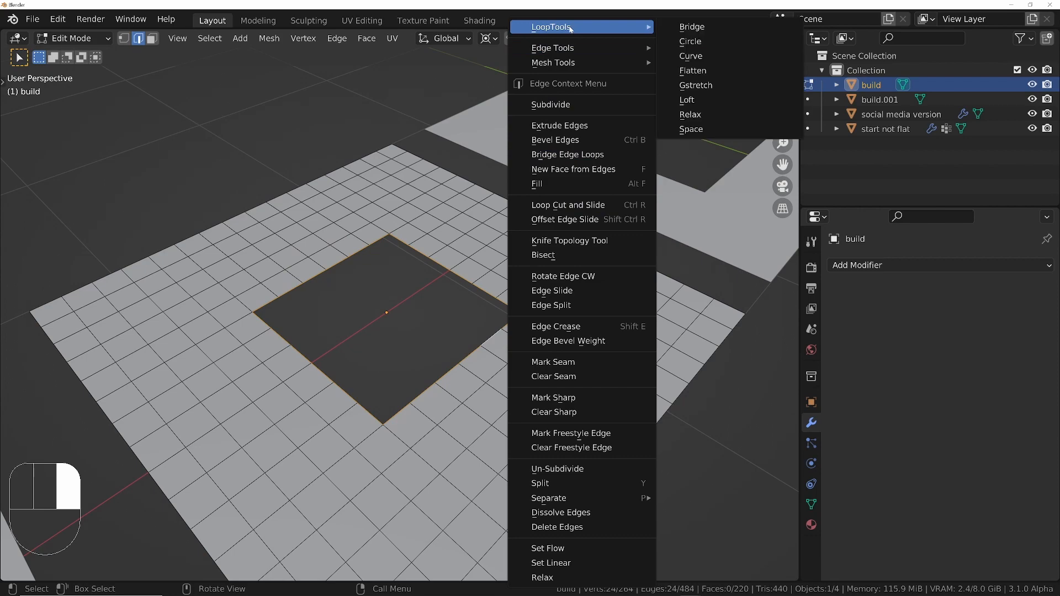
click(692, 41)
- Extrude the circular hole's edge loop in place on the build plane, keeping the new loop at scale 1.000
middle_drag(504, 262, 490, 329)
ctrl+middle_drag(490, 329, 488, 375)
mouse_move(488, 345)
shift+middle_down()
mouse_move(516, 405)
mouse_move(489, 381)
mouse_move(492, 352)
shift+middle_up()
scroll(464, 387, up, 5)
shift+middle_drag(513, 414, 569, 391)
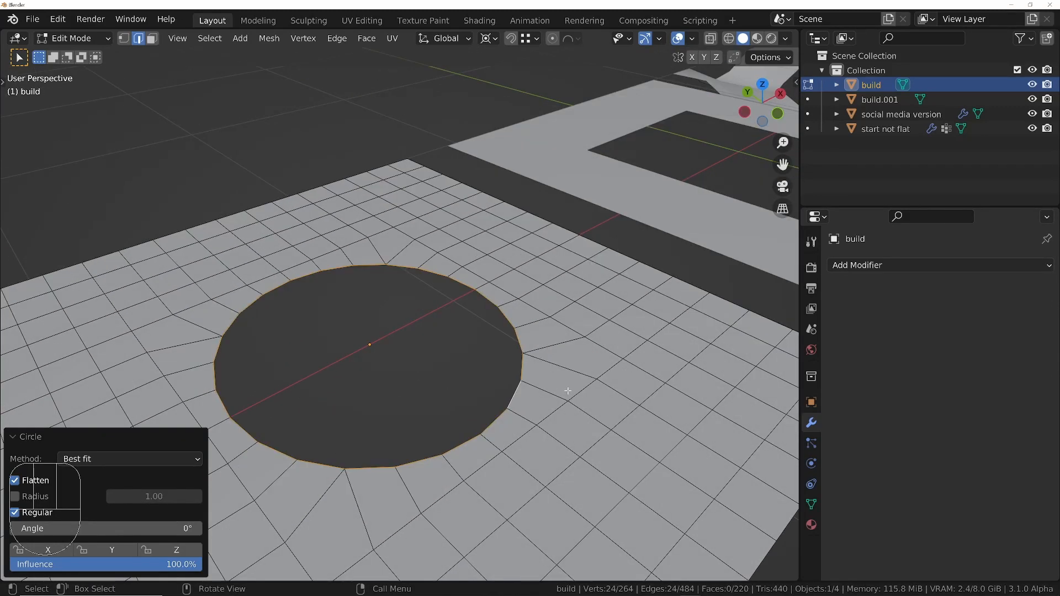
key(e)
key(s)
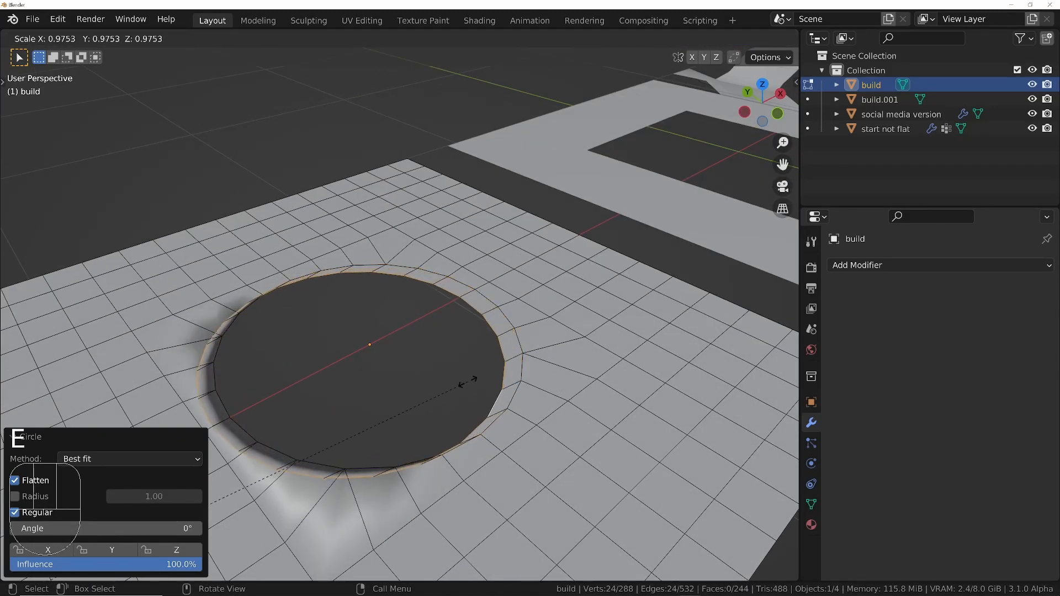
right_click(261, 406)
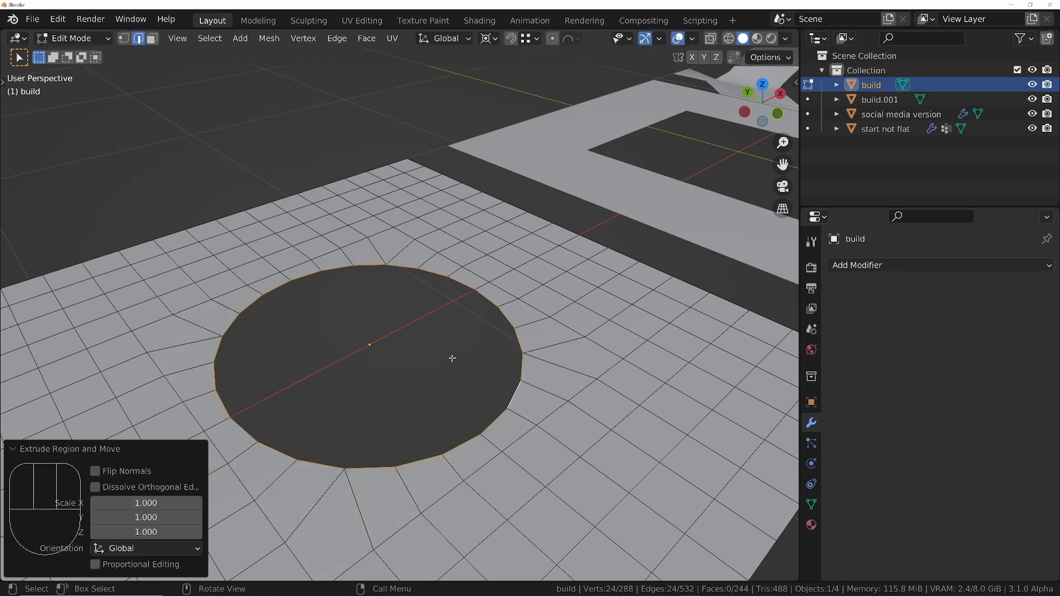
middle_drag(452, 359, 171, 185)
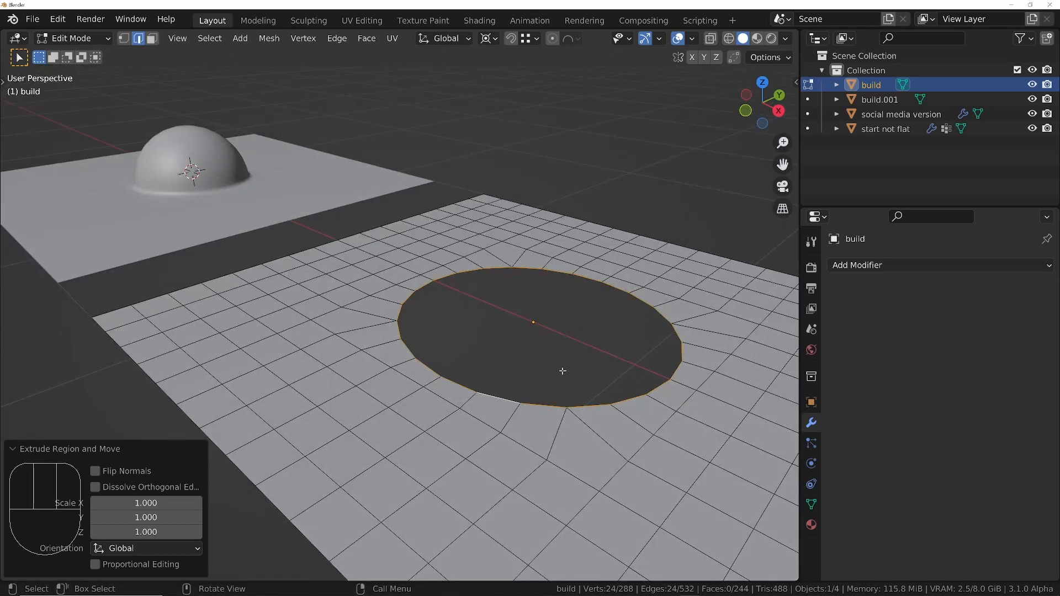
- Set the pivot point to Median Point and shrink the extruded loop to a tiny central hole, scaling by 0.032 and again by 0.160
key(period)
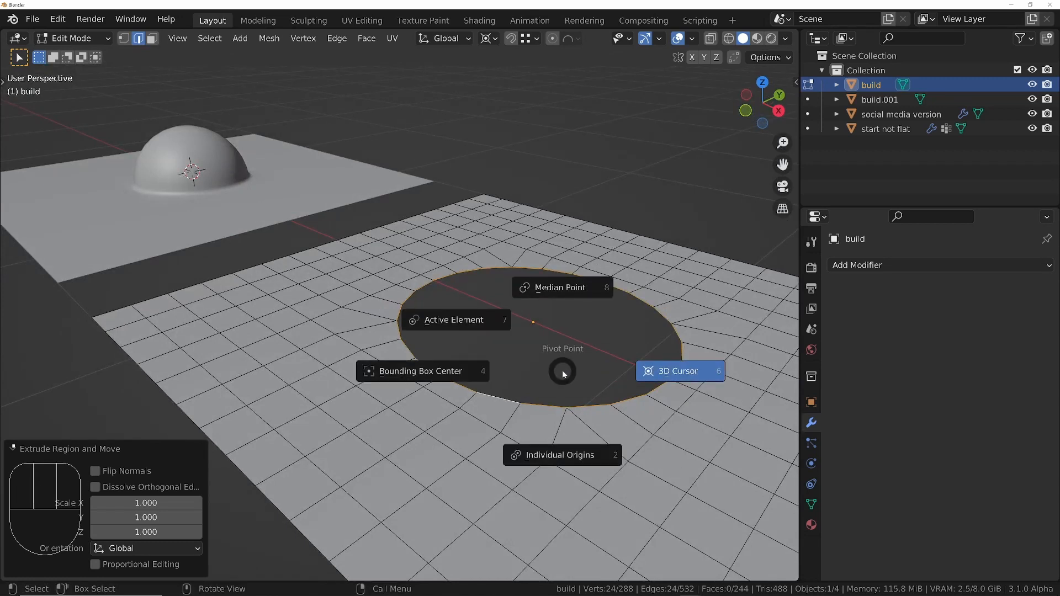
click(556, 288)
middle_drag(499, 350, 690, 459)
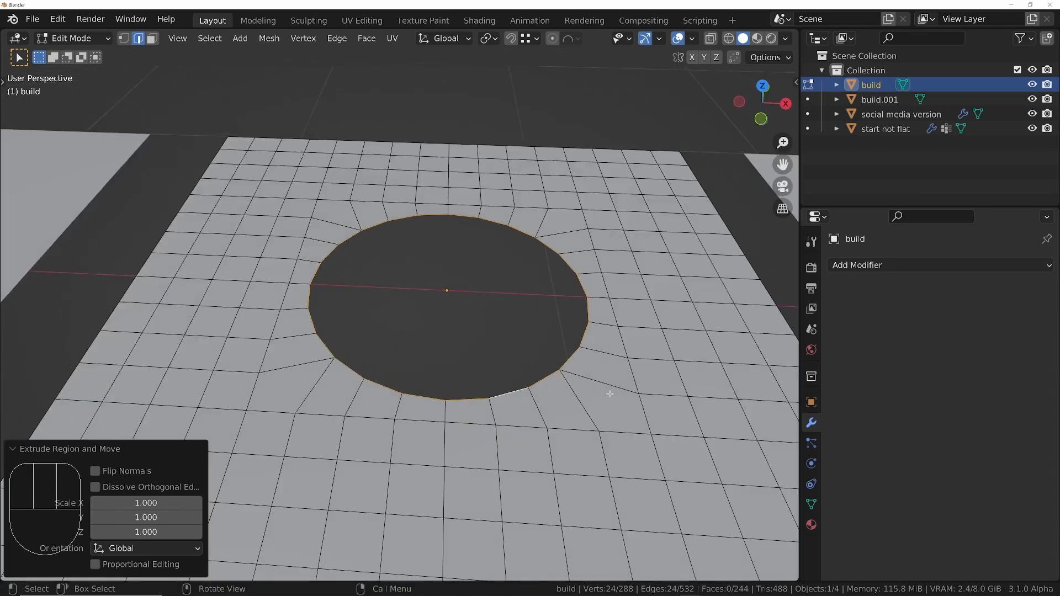
key(s)
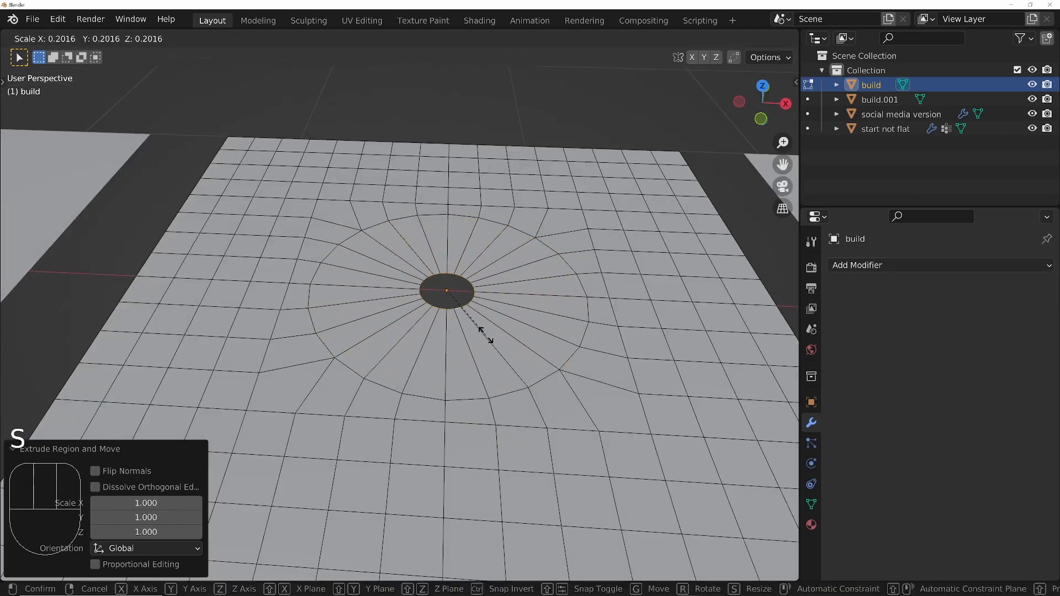
click(450, 294)
scroll(449, 295, up, 6)
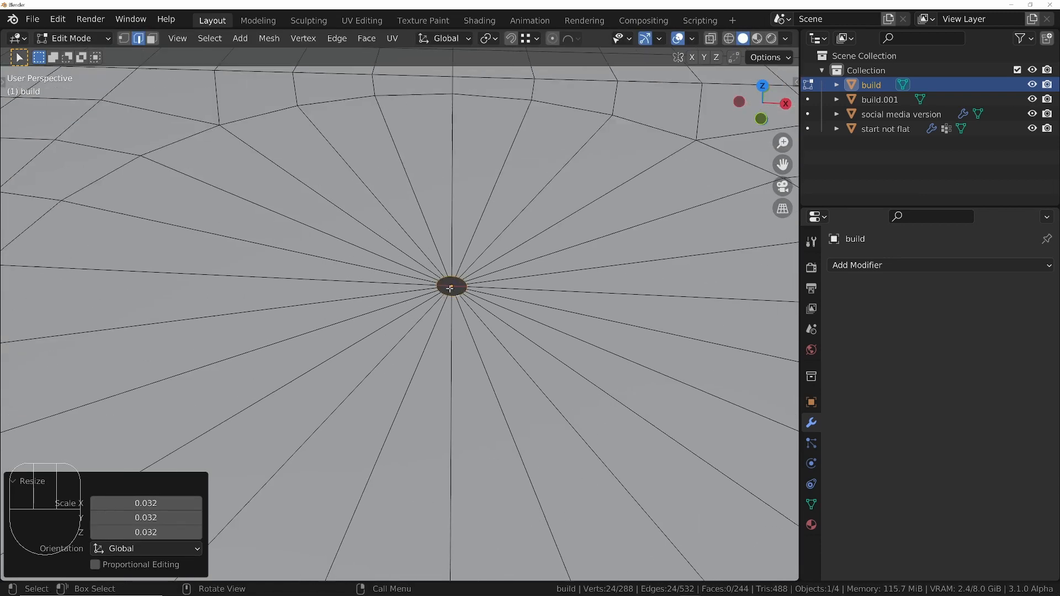
middle_drag(450, 296, 490, 401)
key(s)
click(466, 365)
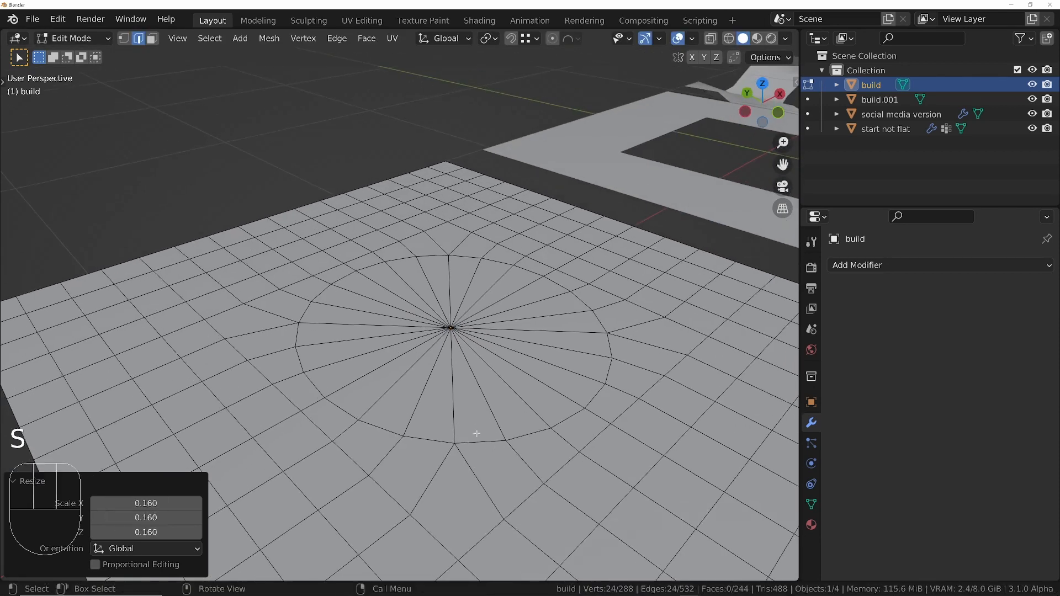
- Add 14 evenly spaced loop cuts across the radial faces between the circular rim and the tiny central hole
key(ctrl+r)
scroll(490, 398, up, 8)
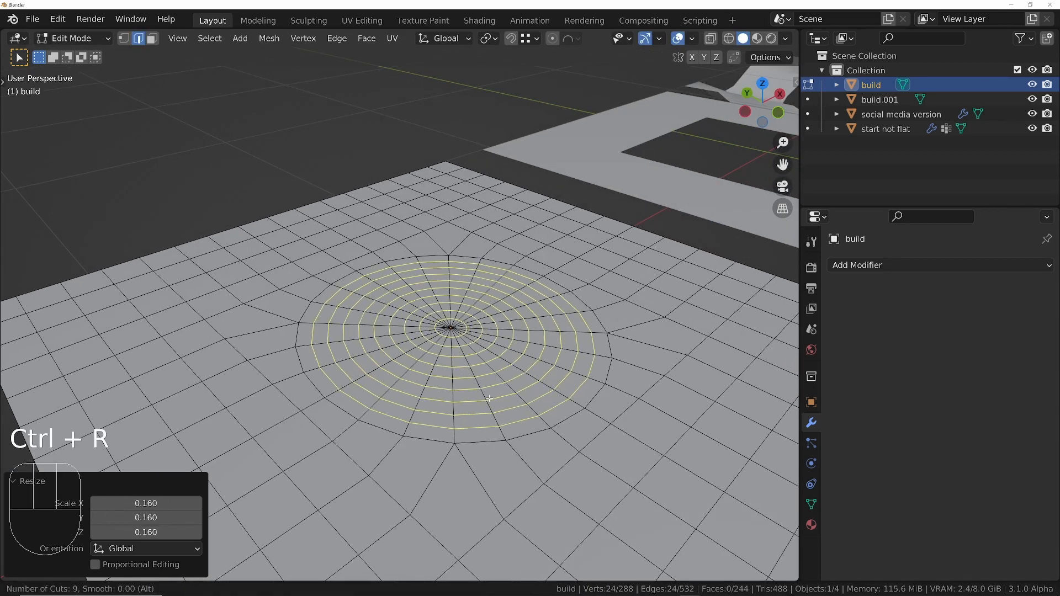
scroll(489, 398, up, 5)
click(489, 399)
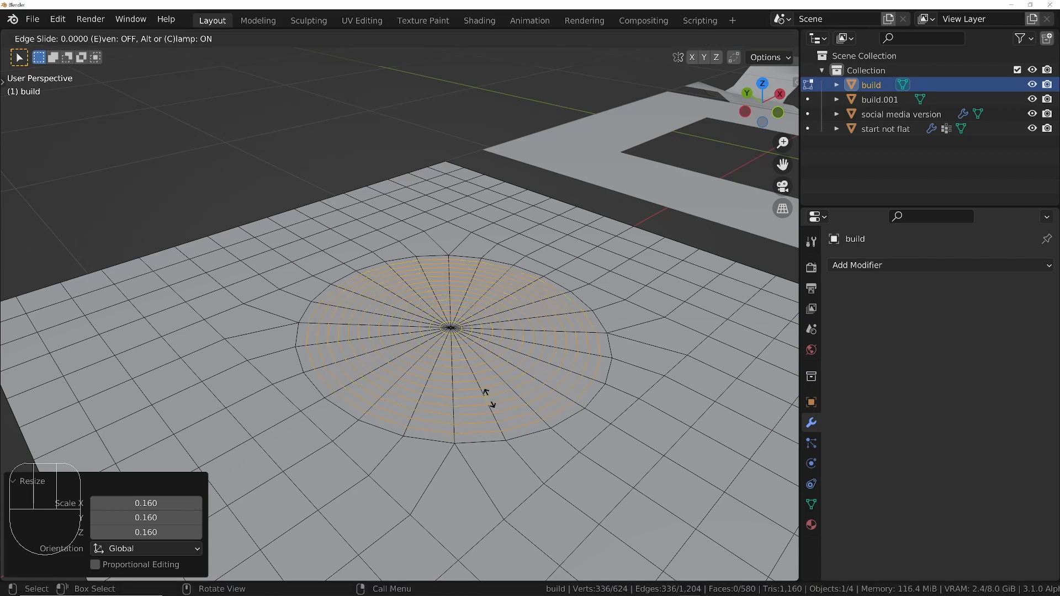
right_click(490, 399)
- Select the vertex loop around the tiny central hole and merge it into a single centre vertex
middle_drag(482, 376, 499, 393)
ctrl+middle_drag(500, 393, 548, 395)
middle_drag(548, 395, 563, 383)
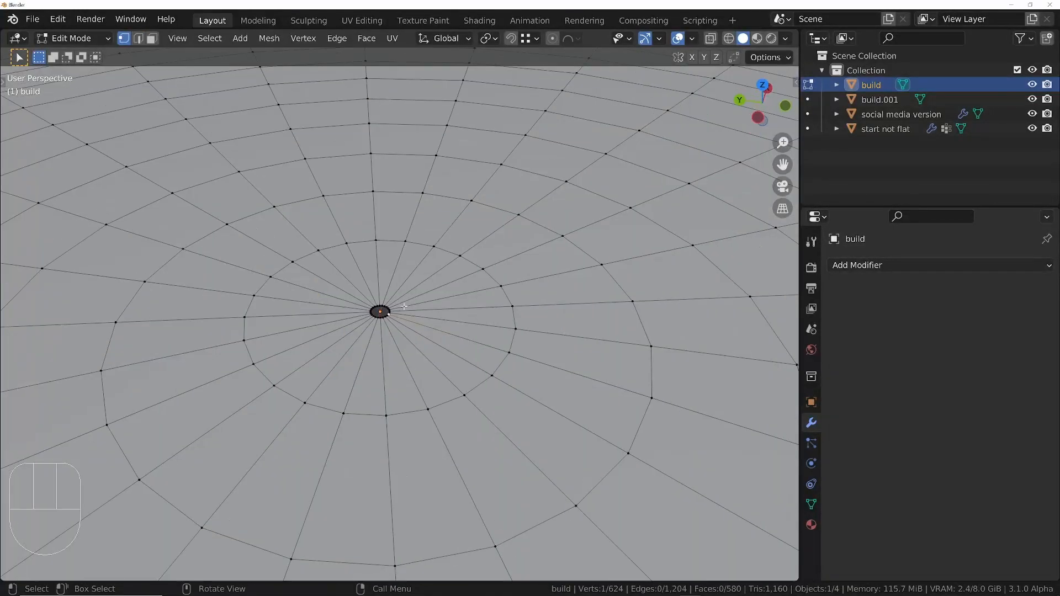
alt+click(387, 318)
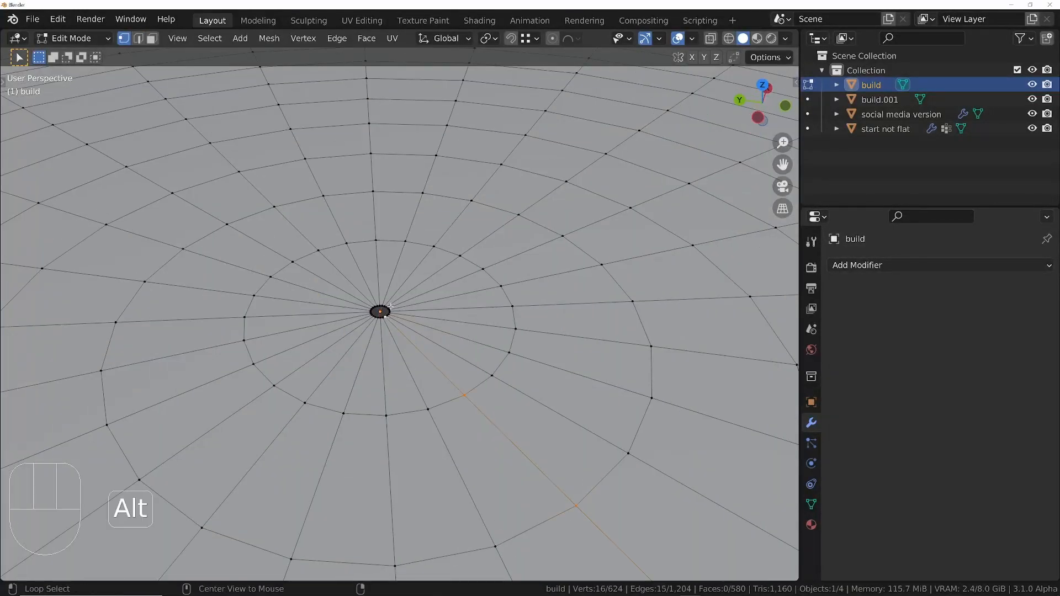
alt+shift+click(375, 307)
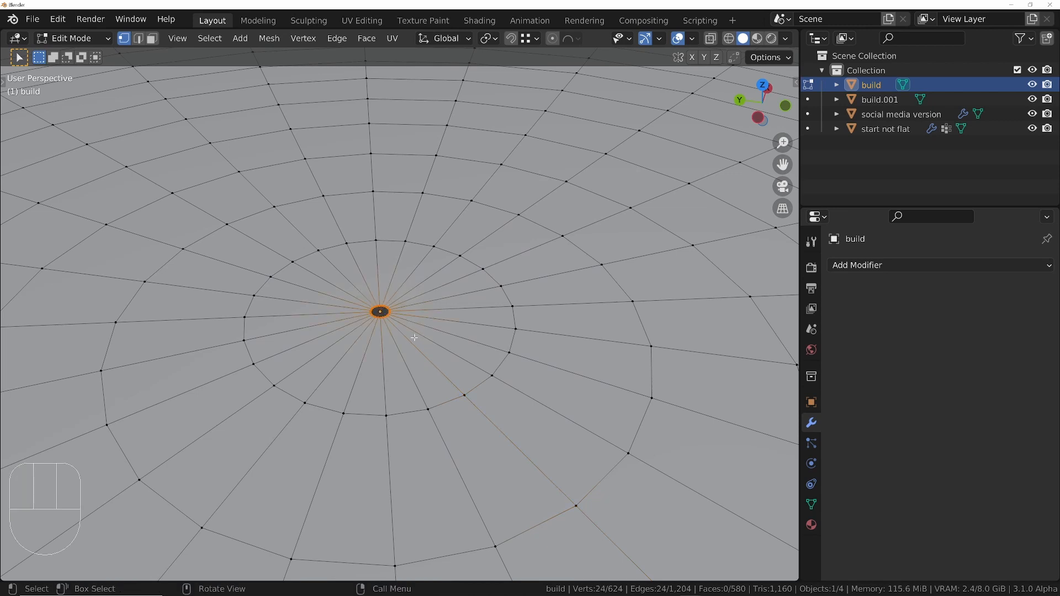
key(m)
click(397, 338)
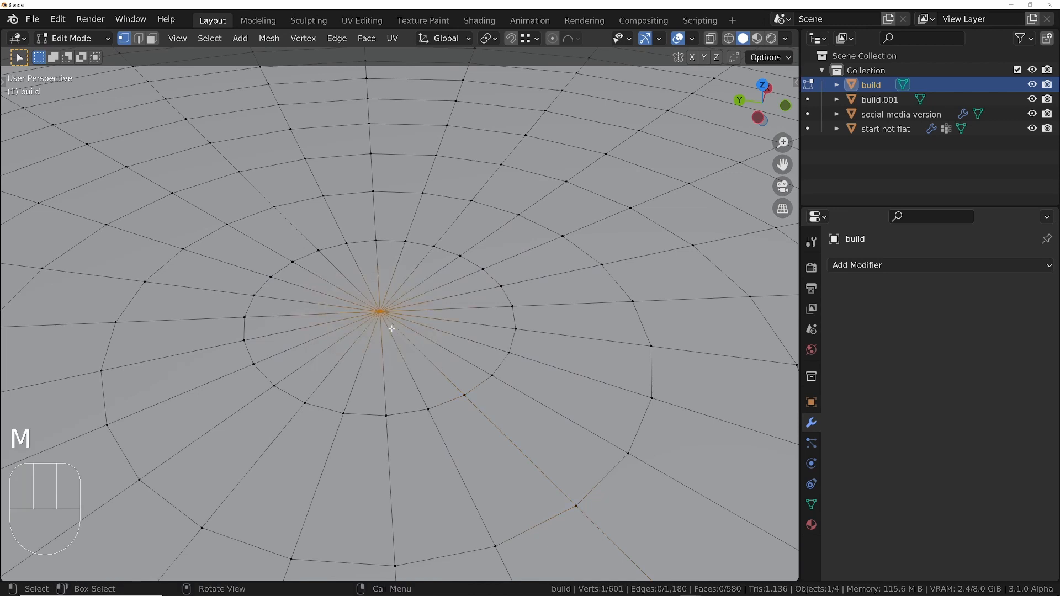
scroll(390, 326, down, 1)
key(1)
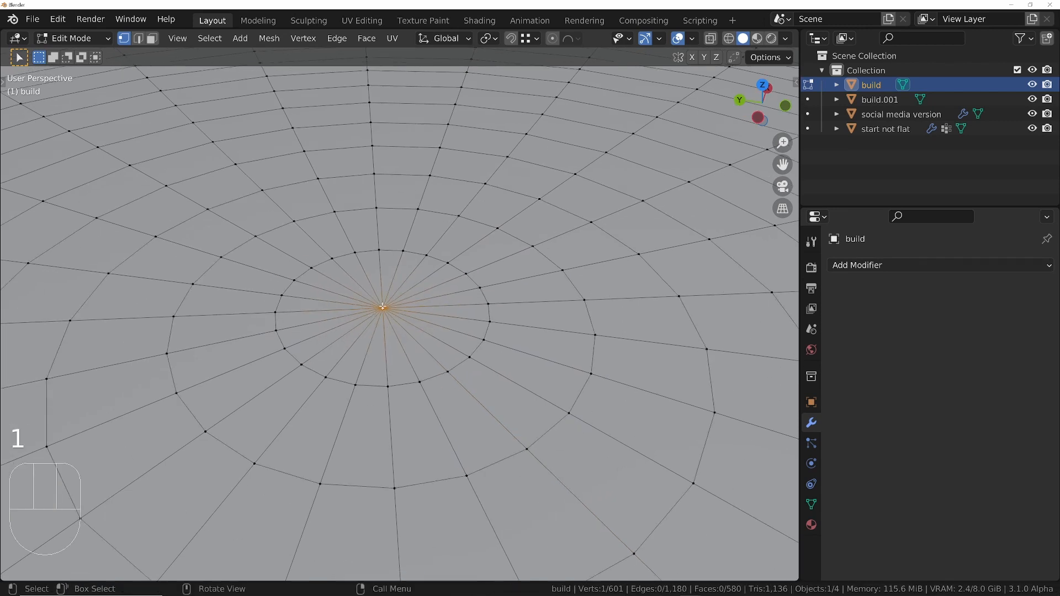
ctrl+middle_drag(397, 259, 421, 402)
middle_drag(432, 361, 472, 404)
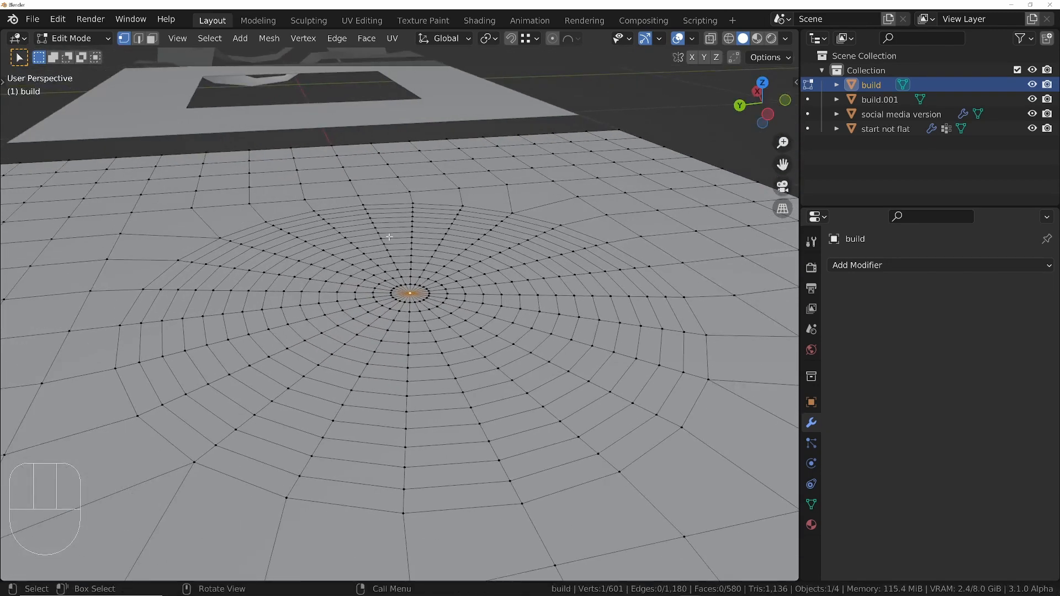
middle_drag(426, 309, 393, 190)
key(ctrl+r)
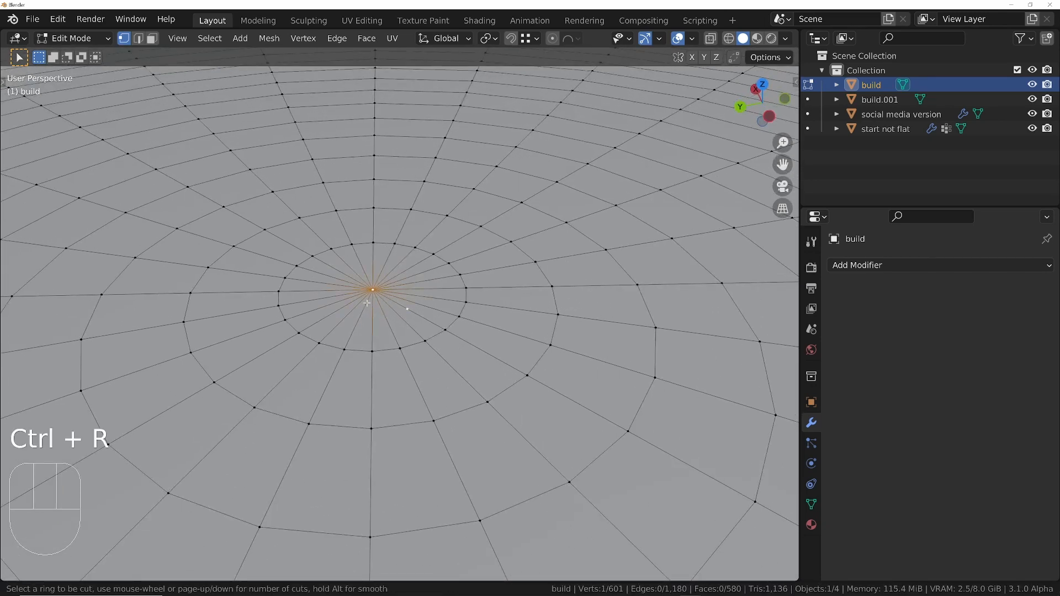
right_click(394, 304)
- Turn on proportional editing with the Sphere falloff for shaping the concentric rings around the centre vertex
ctrl+middle_drag(426, 262, 465, 372)
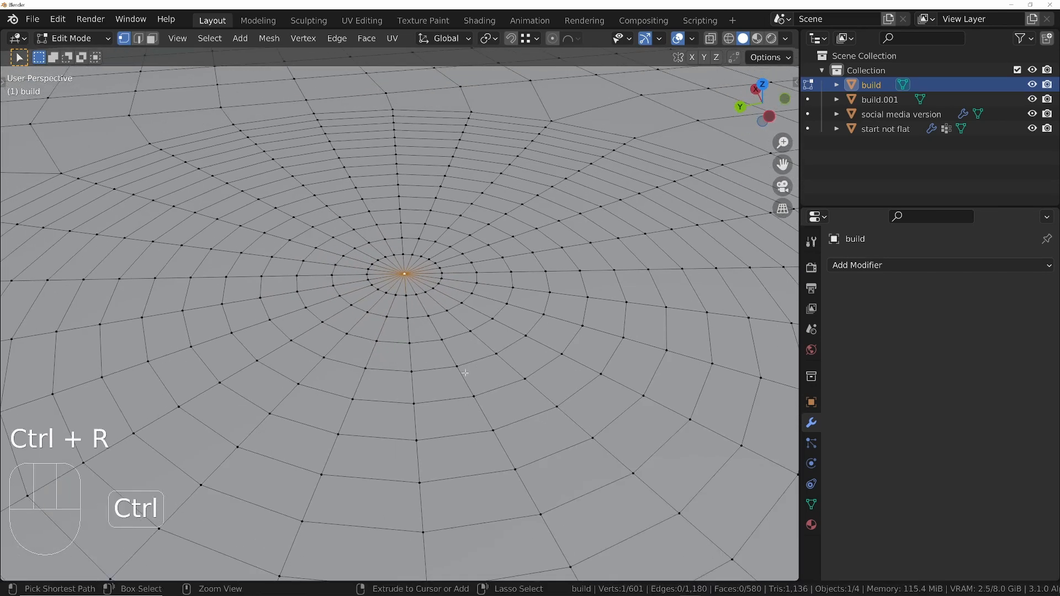
ctrl+middle_drag(470, 262, 444, 330)
middle_drag(611, 453, 611, 431)
scroll(601, 355, down, 2)
shift+middle_drag(600, 355, 518, 345)
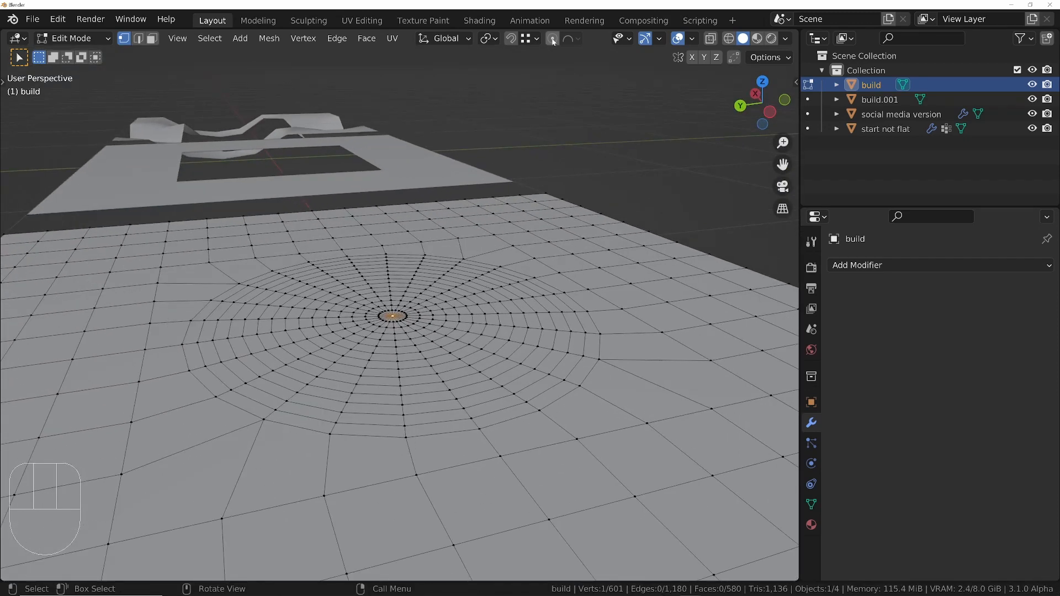
click(567, 40)
click(573, 38)
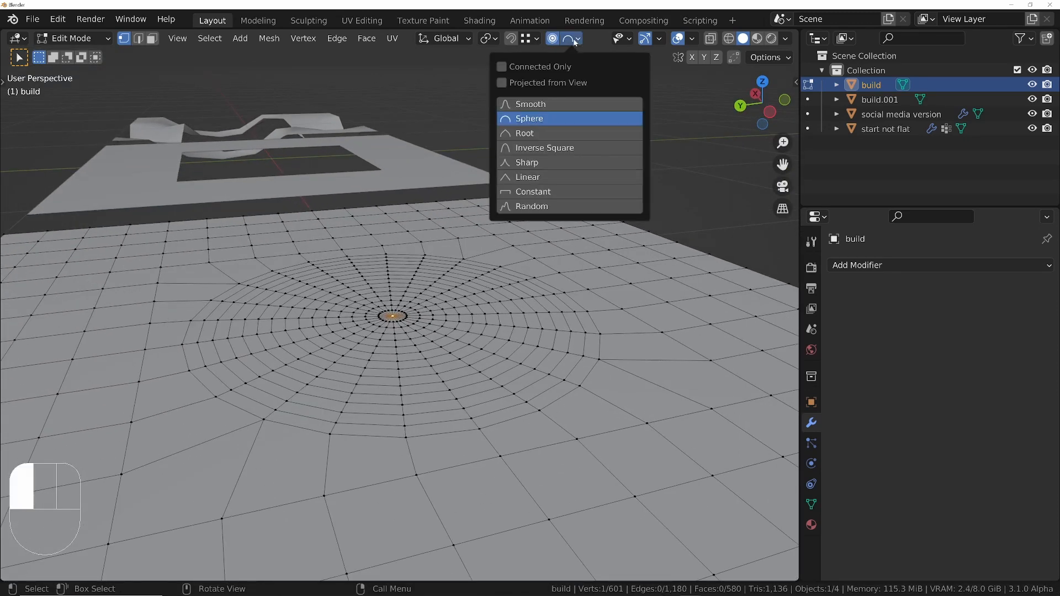
click(525, 119)
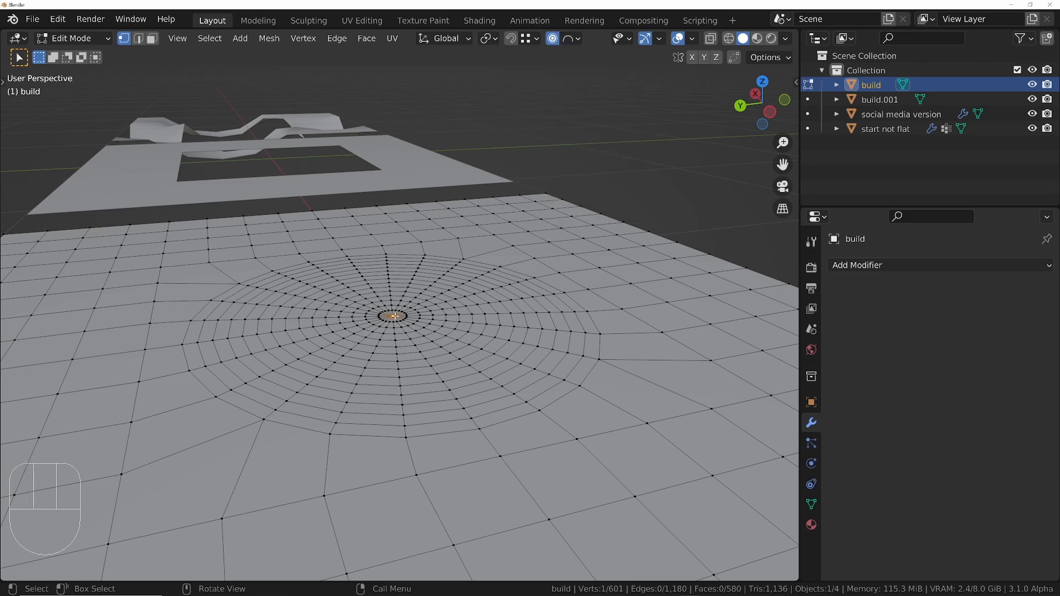
- Raise the centre vertex along Z into a rounded dome with a proportional size of 0.3855 m
scroll(553, 354, down, 2)
key(g)
key(z)
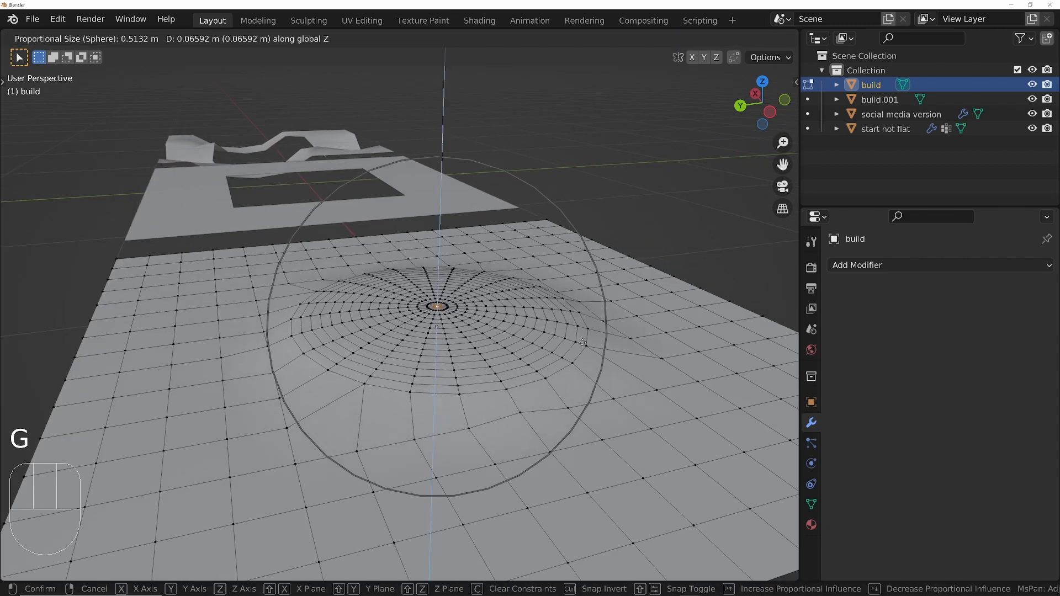
scroll(586, 315, up, 1)
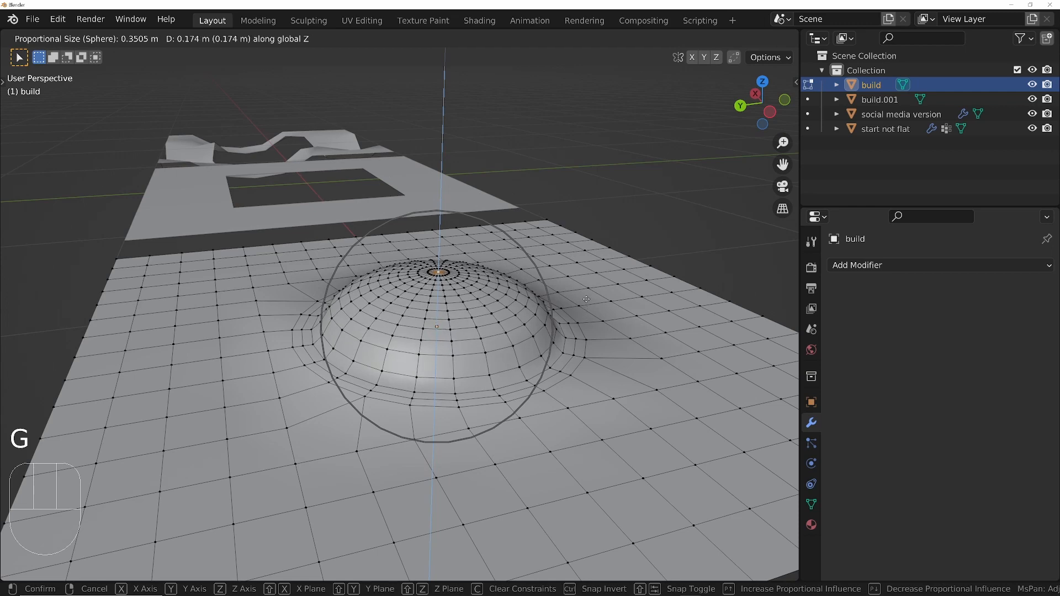
scroll(581, 303, up, 3)
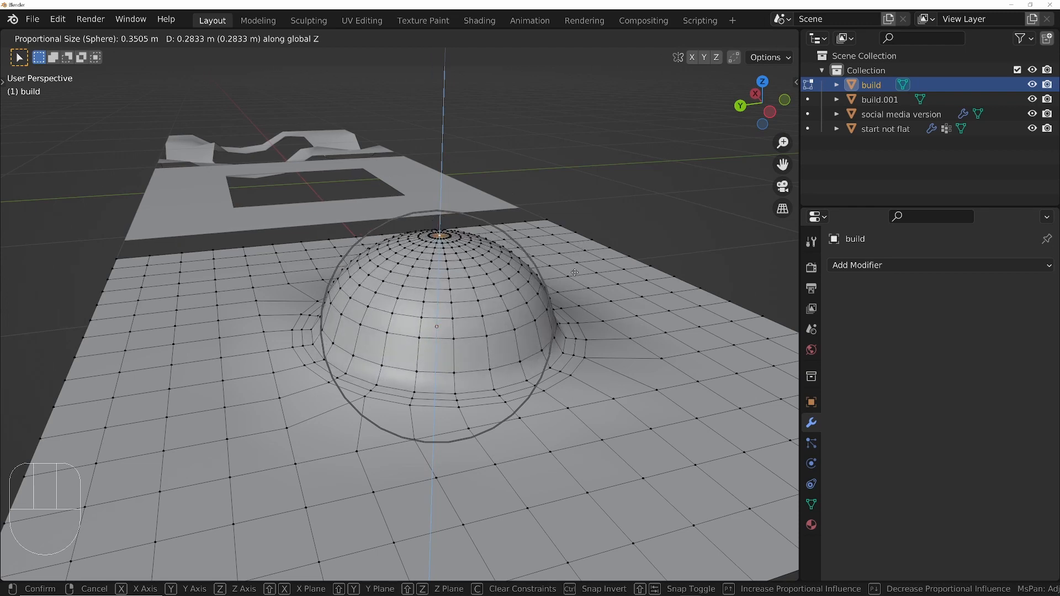
scroll(578, 262, down, 1)
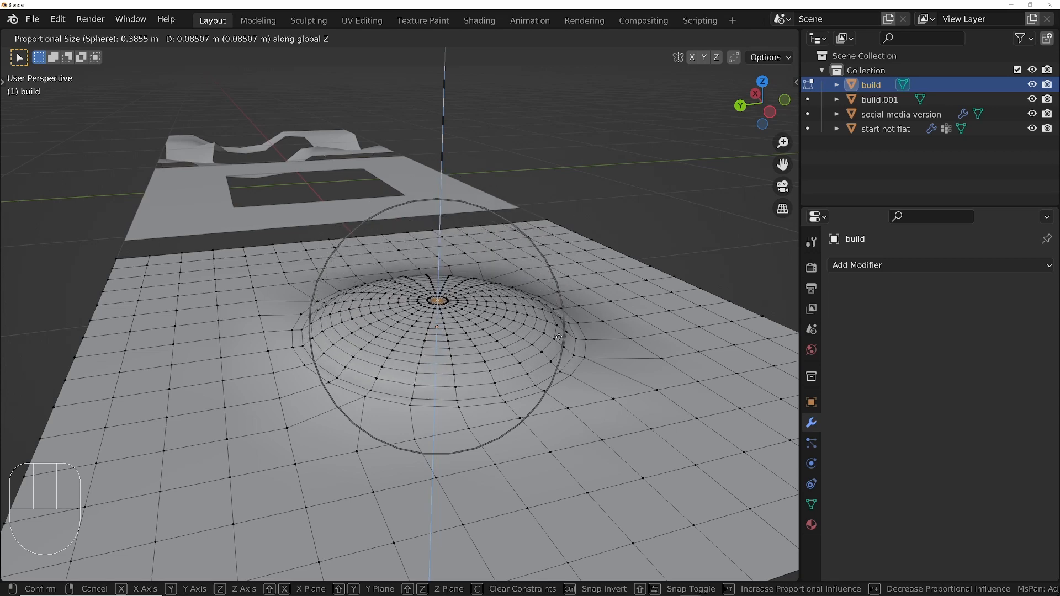
click(556, 285)
middle_drag(556, 286, 561, 331)
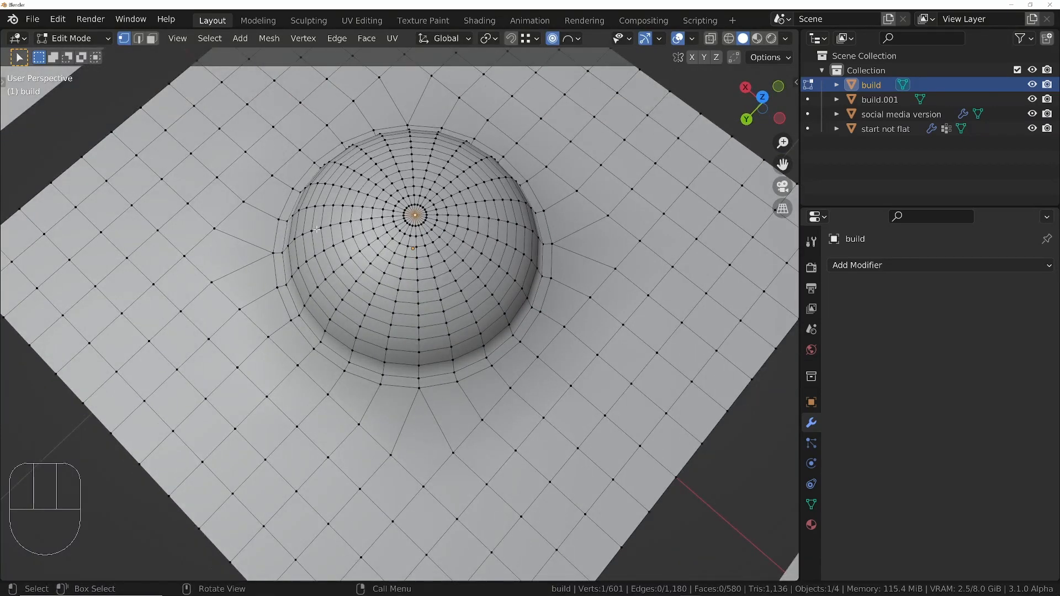
middle_drag(622, 445, 539, 170)
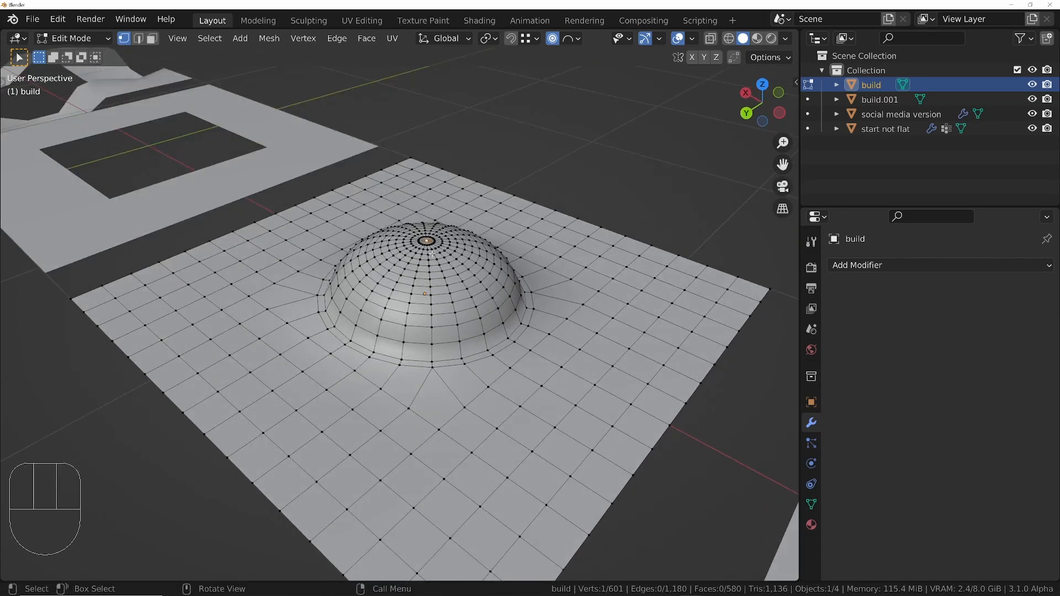
ctrl+middle_drag(431, 254, 387, 267)
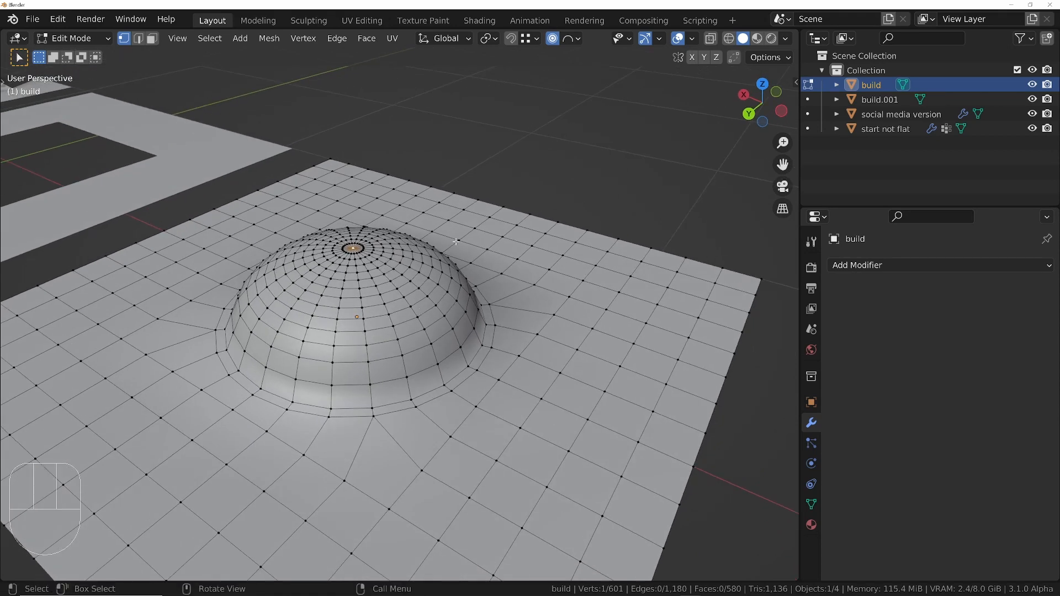
- Leave mesh editing and place a duplicate of the dome plane beside the row of existing planes
ctrl+middle_drag(456, 241, 417, 319)
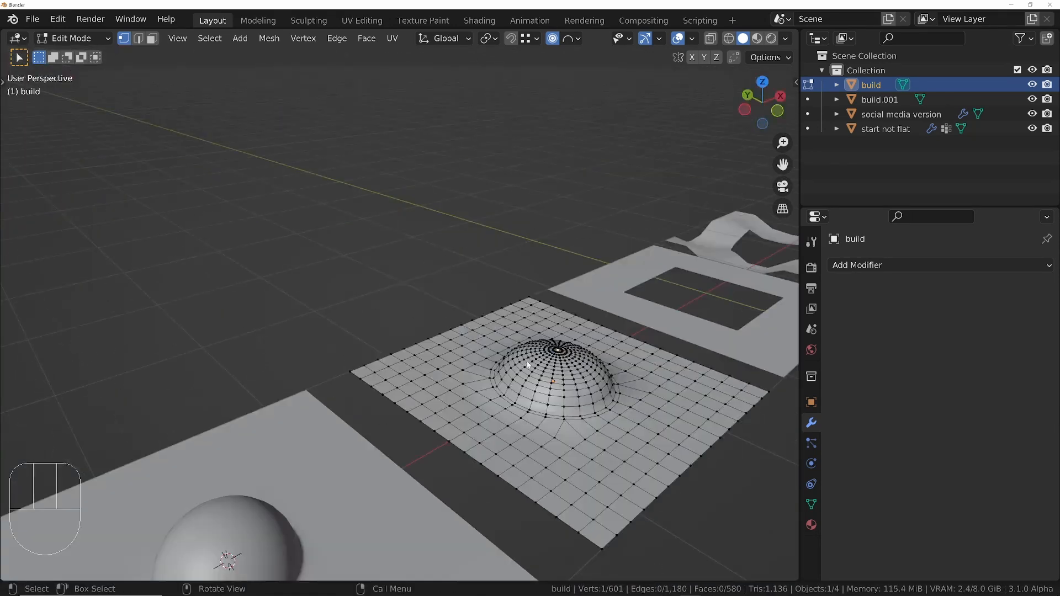
key(Tab)
ctrl+middle_drag(528, 365, 378, 340)
key(shift+d)
click(541, 411)
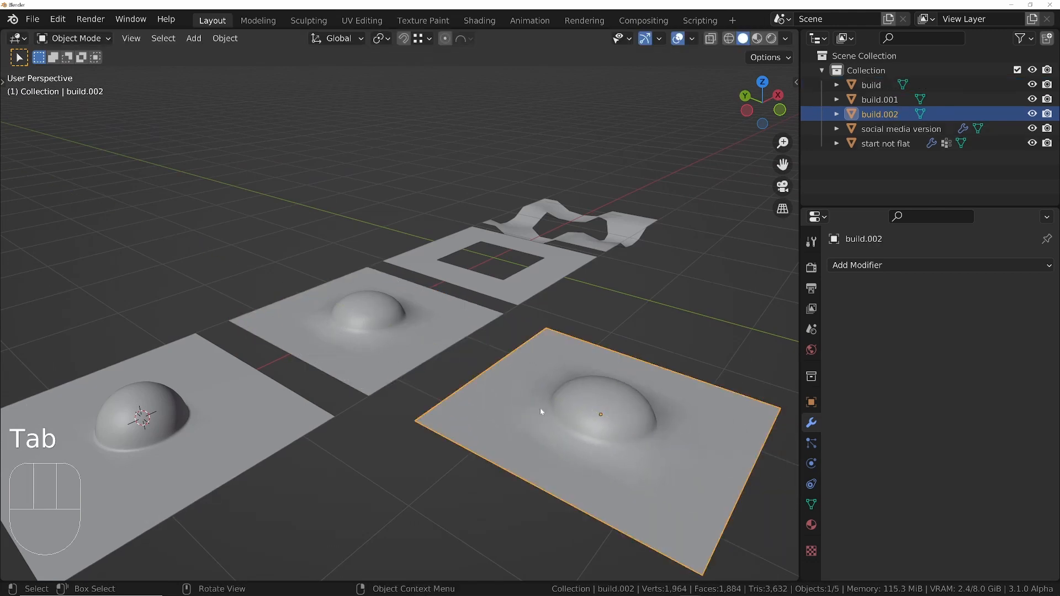
- Grow the selection from the duplicate's centre vertex over the whole dome and delete it, leaving the circular hole in the plane
key(Tab)
ctrl+middle_drag(541, 412, 620, 420)
key(ctrl+KP_Add)
key(ctrl+KP_Add)
key(ctrl+KP_Add)
key(ctrl+KP_Add)
key(ctrl+KP_Add)
key(ctrl+KP_Add)
key(ctrl+KP_Add)
key(ctrl+KP_Add)
key(ctrl+KP_Add)
key(ctrl+KP_Add)
key(ctrl+KP_Add)
key(ctrl+KP_Add)
key(ctrl+KP_Add)
key(ctrl+KP_Add)
key(ctrl+KP_Add)
key(ctrl+KP_Subtract)
key(x)
click(511, 374)
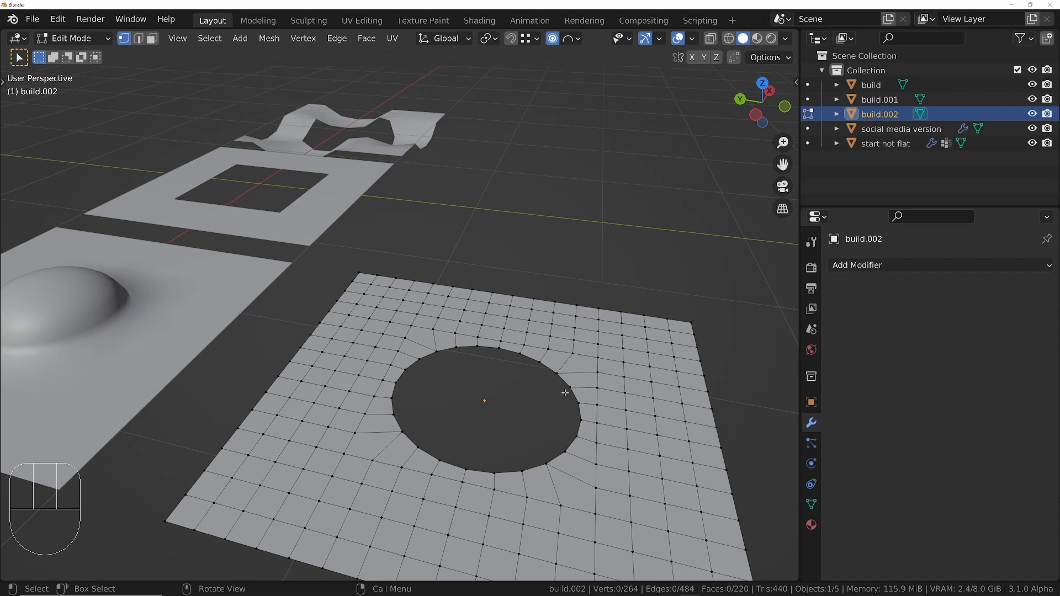
- Stretch two opposite rim vertices of the duplicate's hole outward with Smooth proportional scaling to form a pointed, eye-shaped opening
alt+click(385, 388)
middle_drag(385, 388, 379, 390)
key(s)
key(y)
key(Escape)
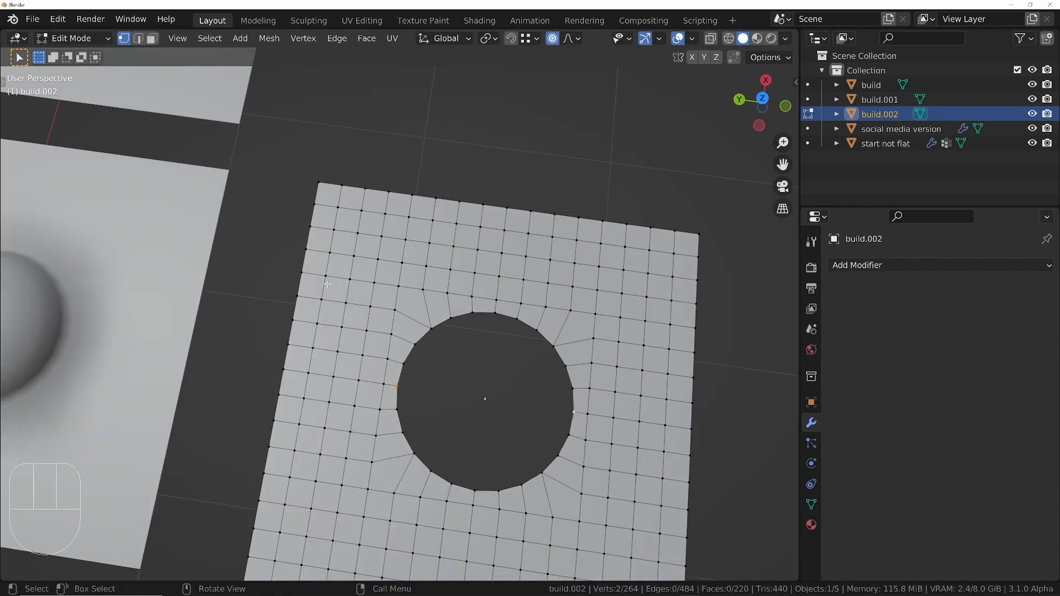
key(s)
key(y)
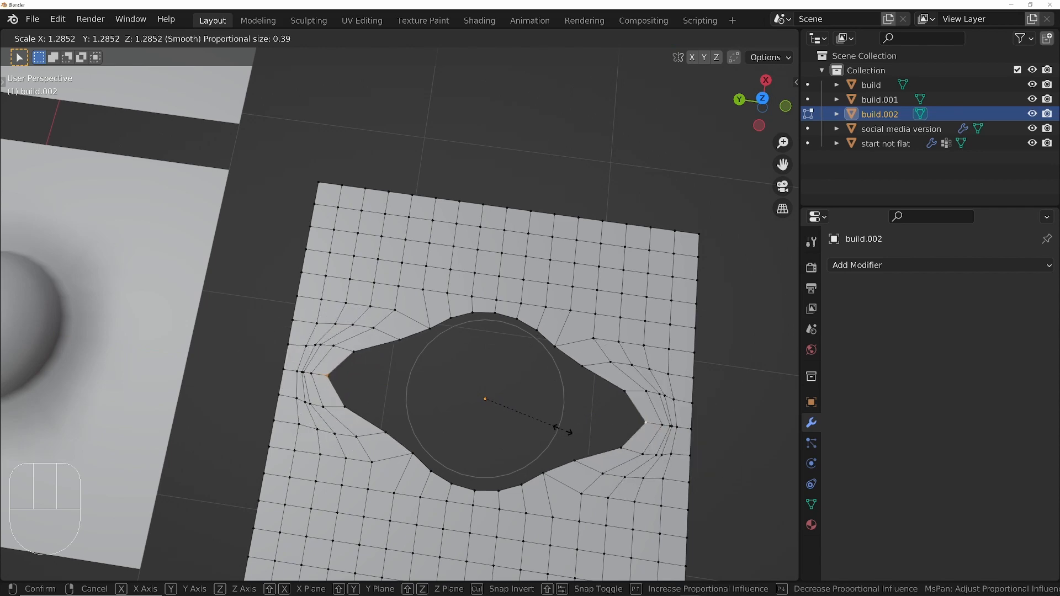
click(566, 433)
middle_drag(567, 433, 446, 381)
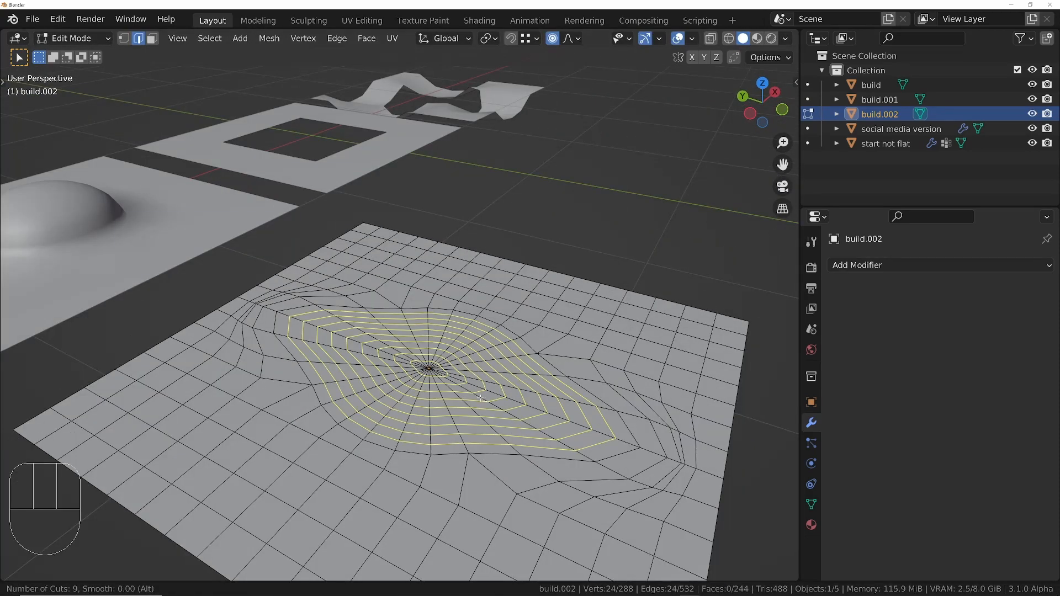
- Switch the proportional editing falloff to Sphere for raising the centre vertex of the eye-shaped fill
click(577, 38)
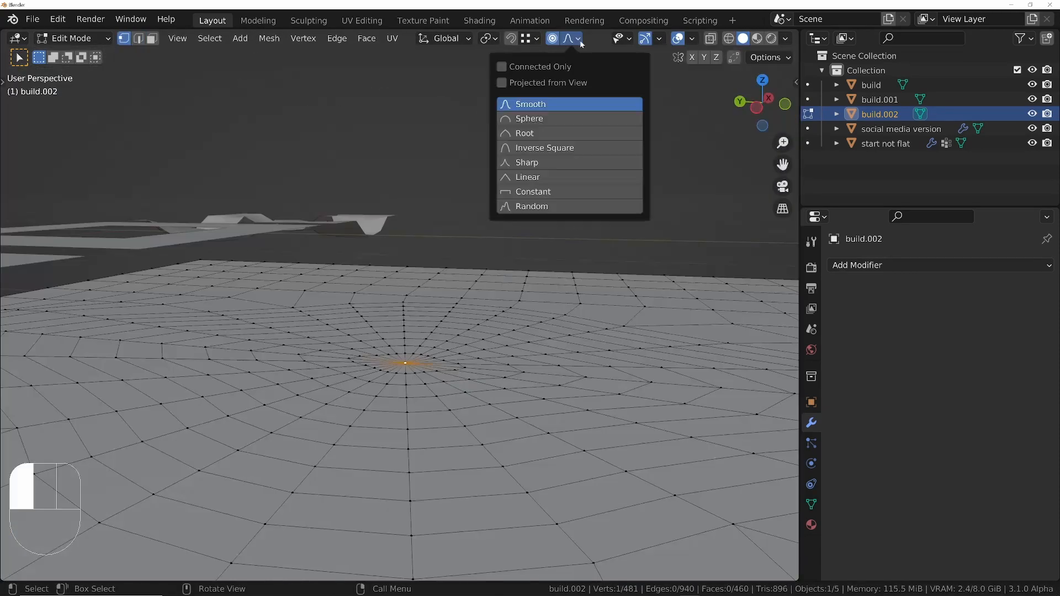
click(536, 123)
scroll(397, 371, down, 2)
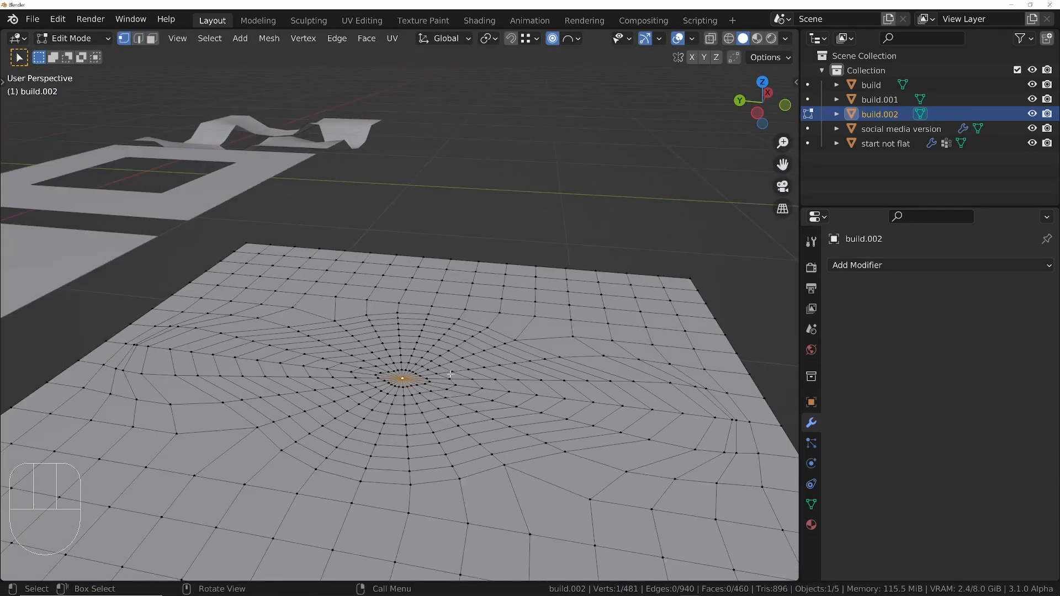
- Try to raise the centre vertex of the eye-shaped fill along Z into a dome, varying the proportional size
key(g)
key(z)
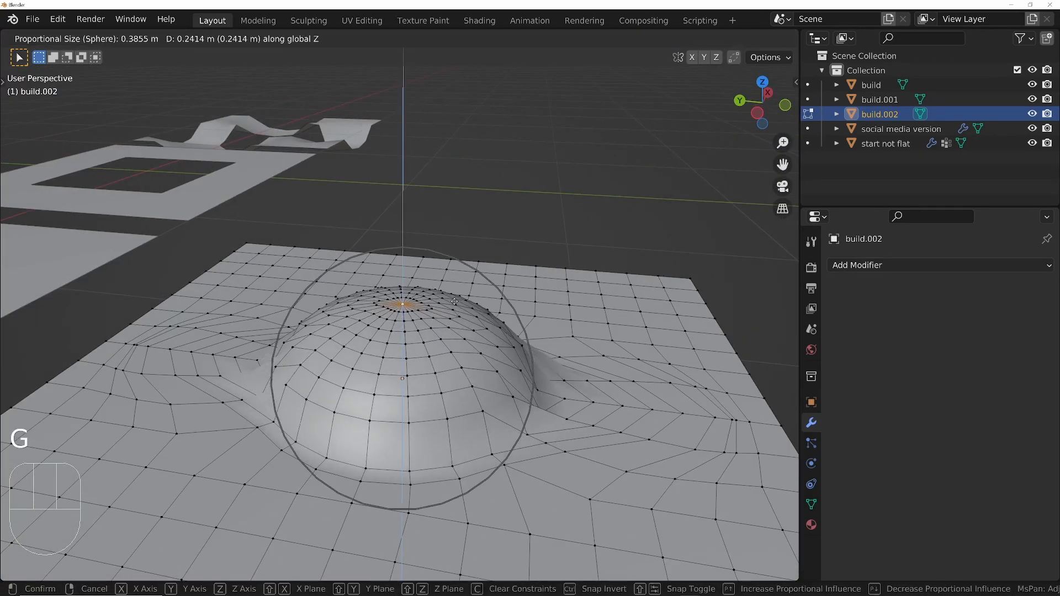
scroll(454, 276, down, 5)
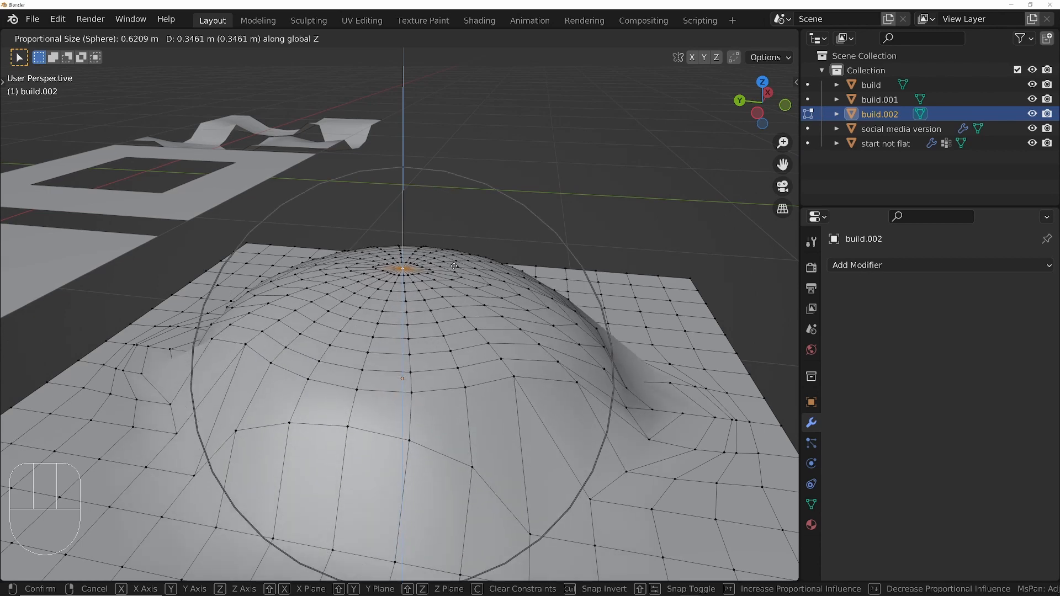
scroll(454, 266, up, 5)
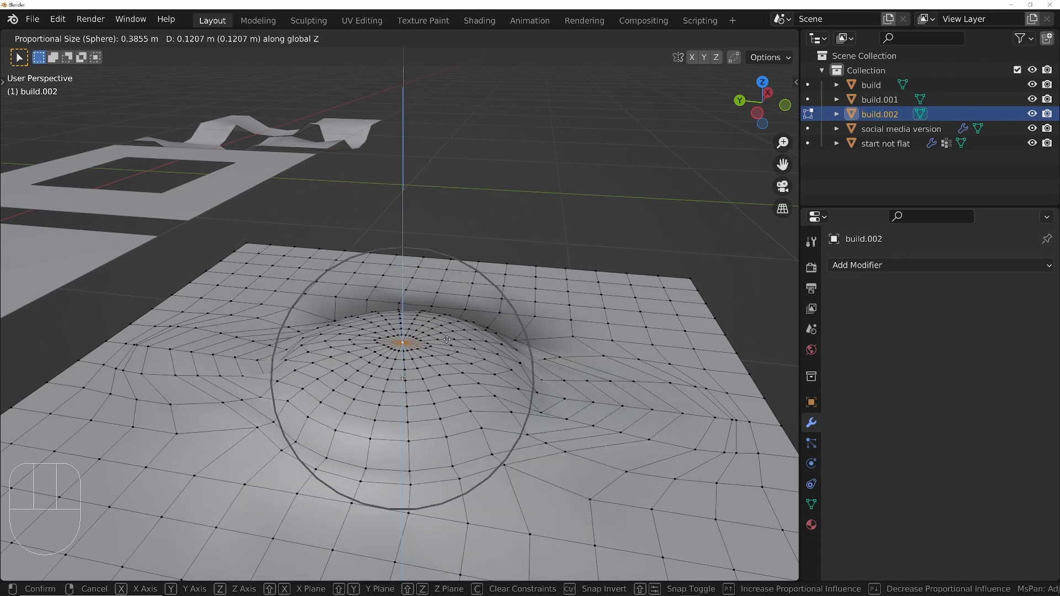
scroll(448, 309, down, 2)
click(453, 277)
middle_drag(506, 348, 319, 206)
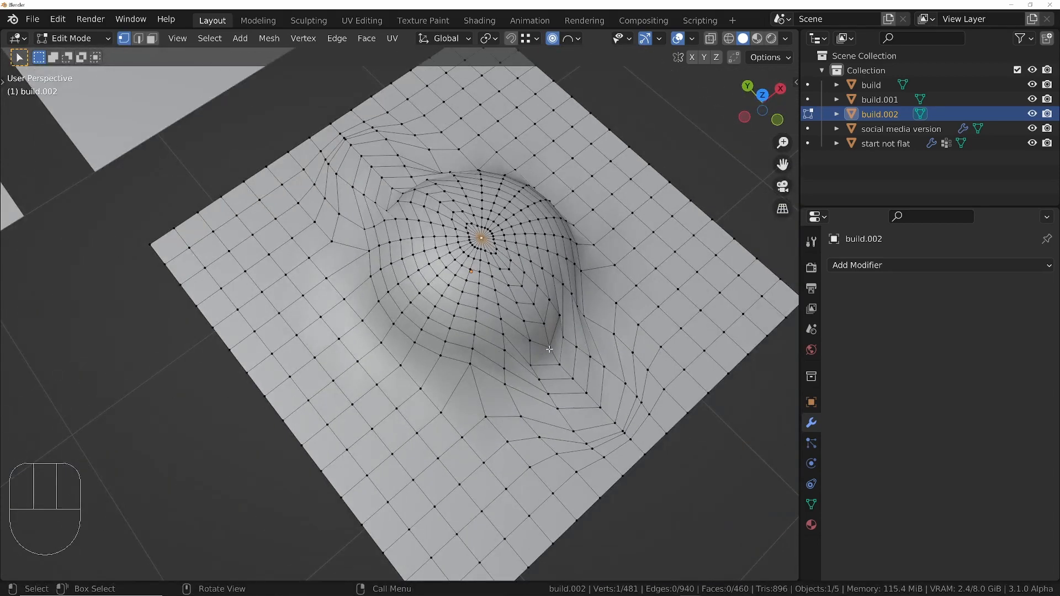
middle_drag(466, 306, 570, 266)
click(578, 38)
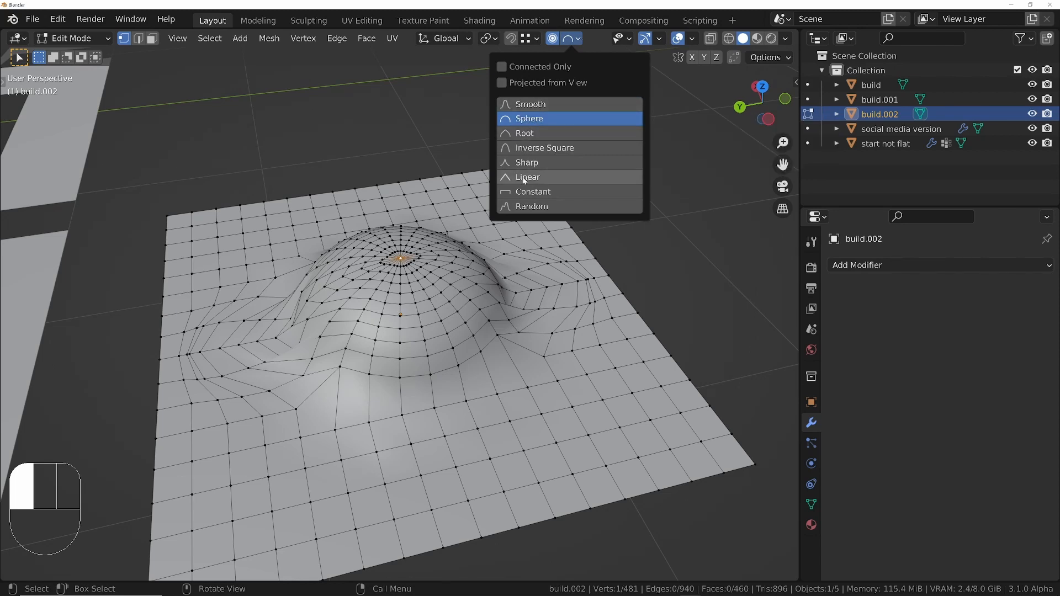
middle_drag(540, 330, 440, 220)
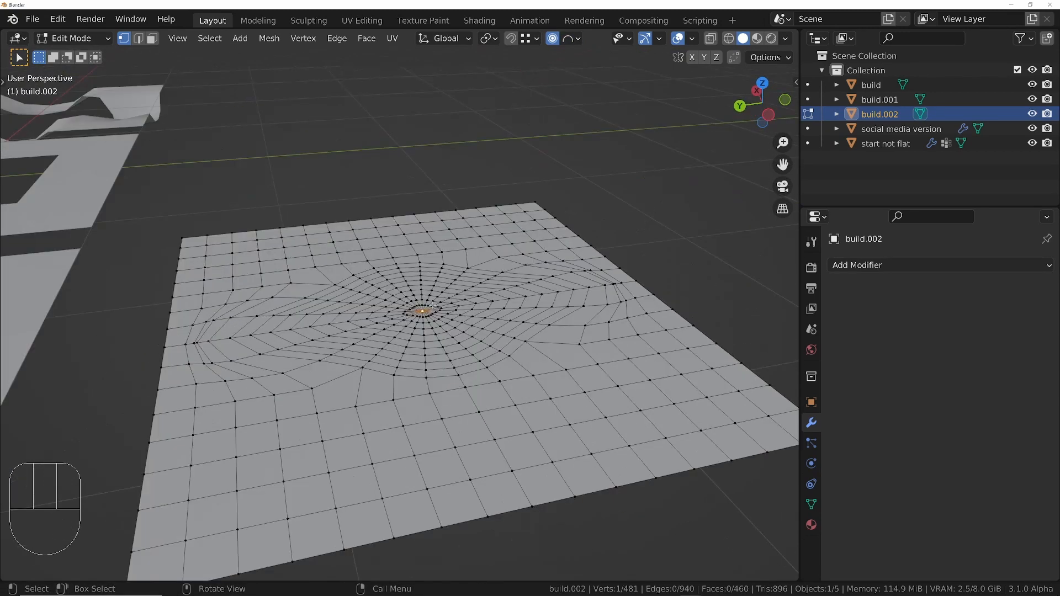
- Grow the selection from the centre vertex over the eye-shaped fill, shrink it by one ring, and hide the unselected mesh
key(ctrl+KP_Add)
key(ctrl+KP_Add)
key(ctrl+KP_Add)
key(ctrl+KP_Add)
key(ctrl+KP_Add)
key(ctrl+KP_Add)
key(ctrl+KP_Add)
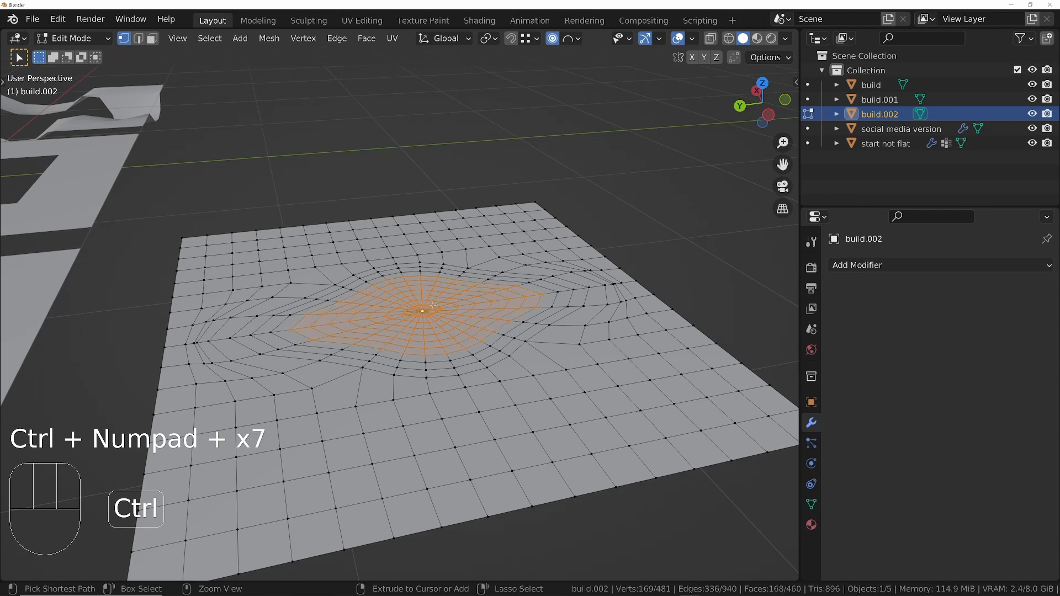
key(ctrl+KP_Add)
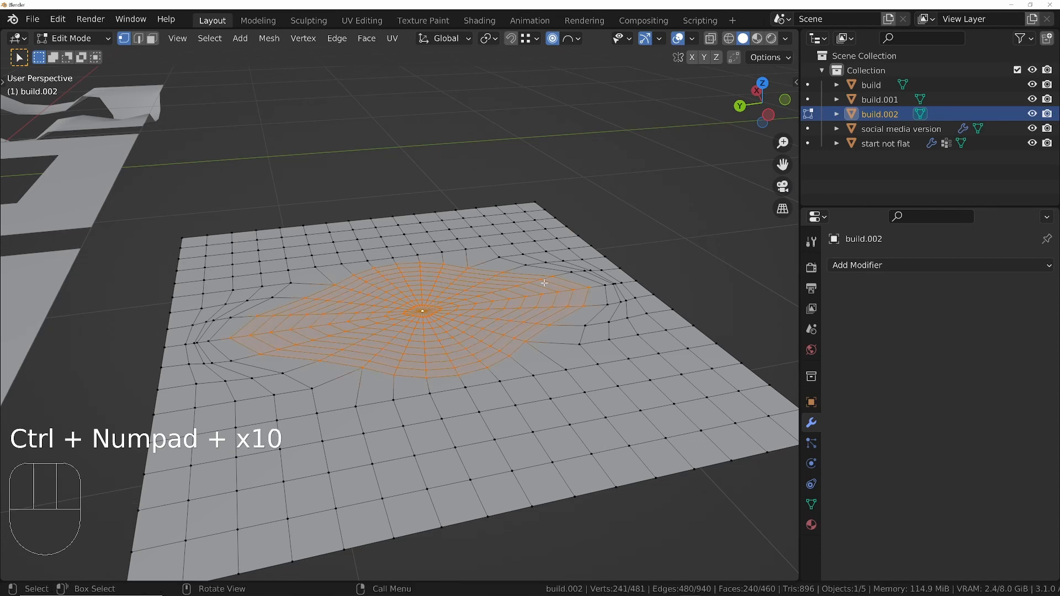
middle_drag(545, 283, 471, 341)
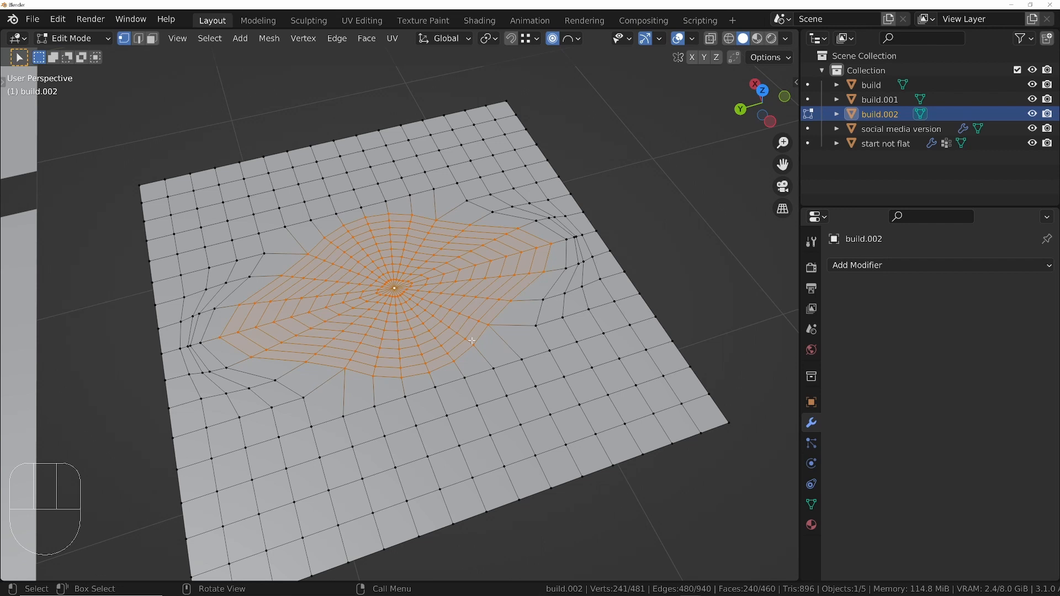
key(ctrl+KP_Subtract)
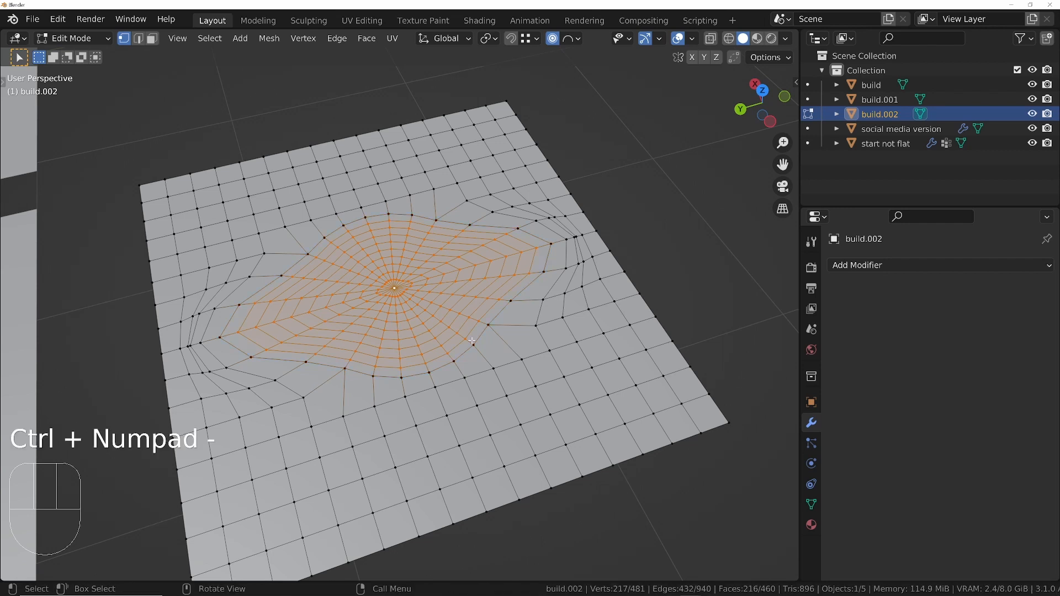
key(shift+h)
middle_drag(473, 341, 508, 299)
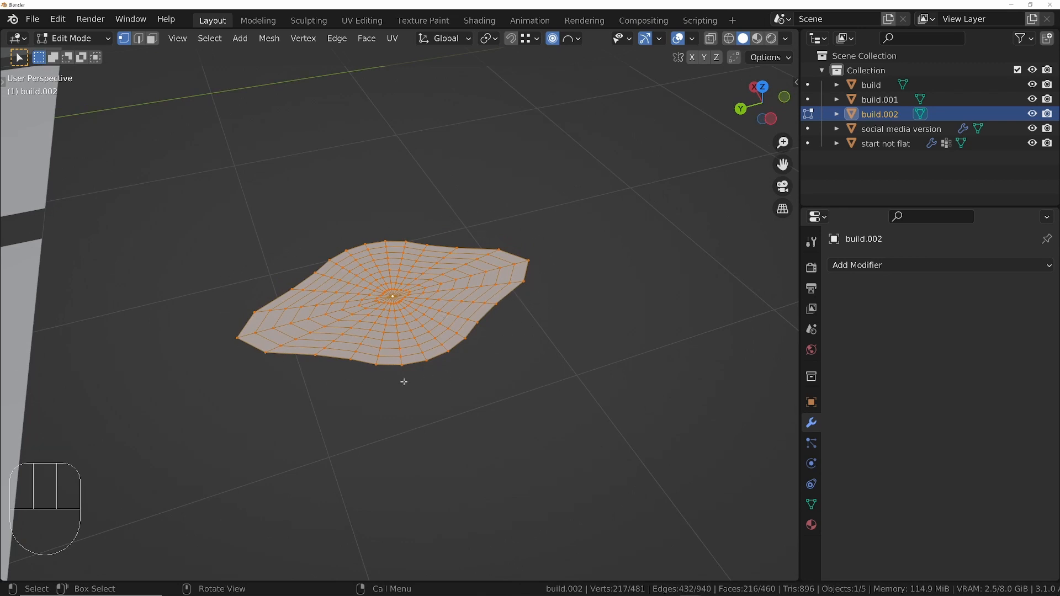
- Raise the centre vertex about 0.7 m along Z with a Sphere proportional size of 0.7513 m, and reveal the hidden mesh
click(393, 297)
scroll(398, 292, up, 5)
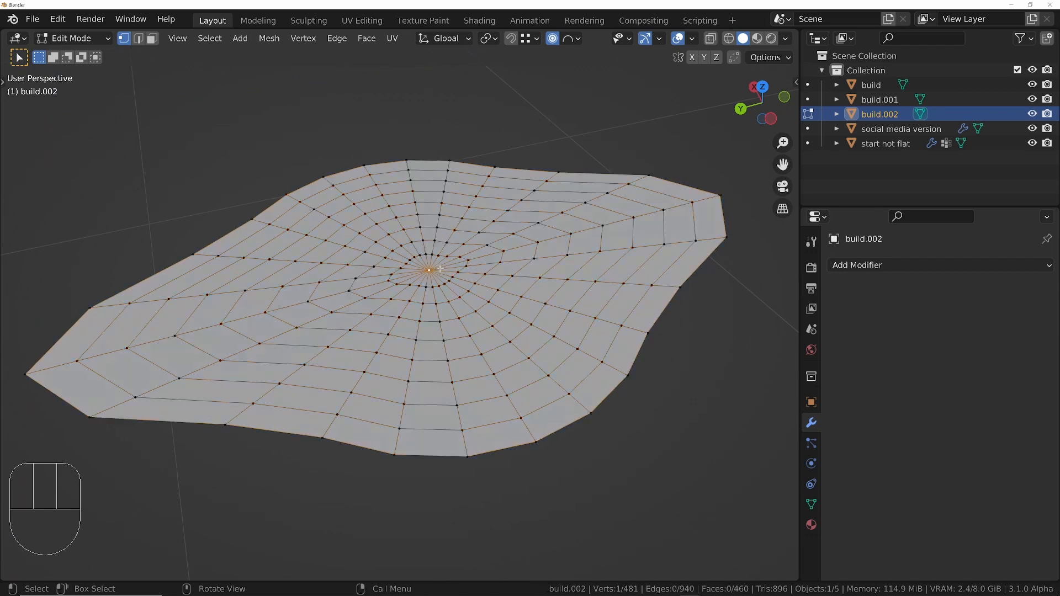
scroll(438, 276, down, 5)
key(g)
key(z)
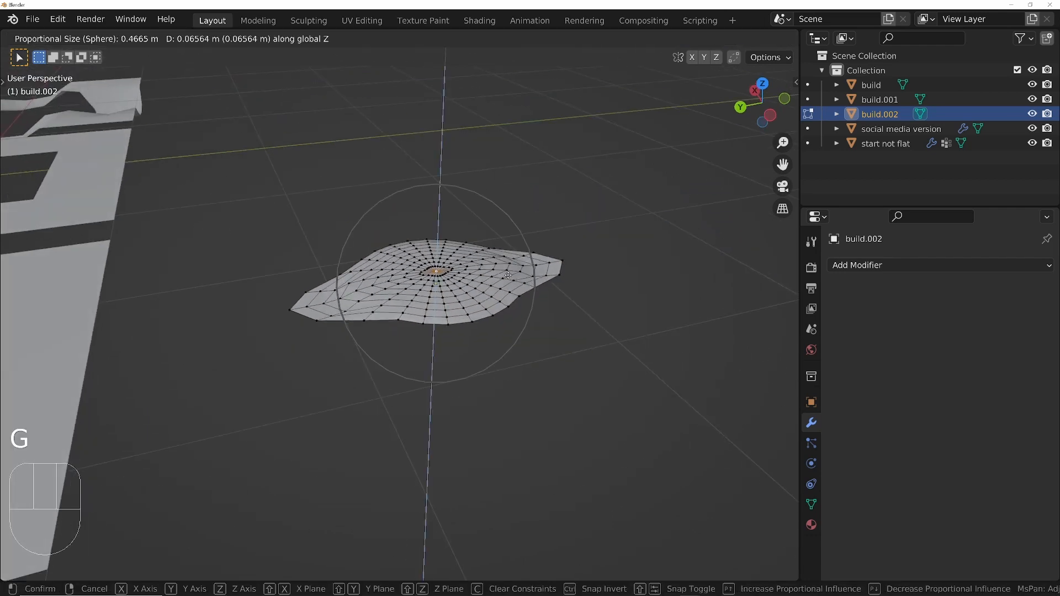
scroll(493, 270, down, 7)
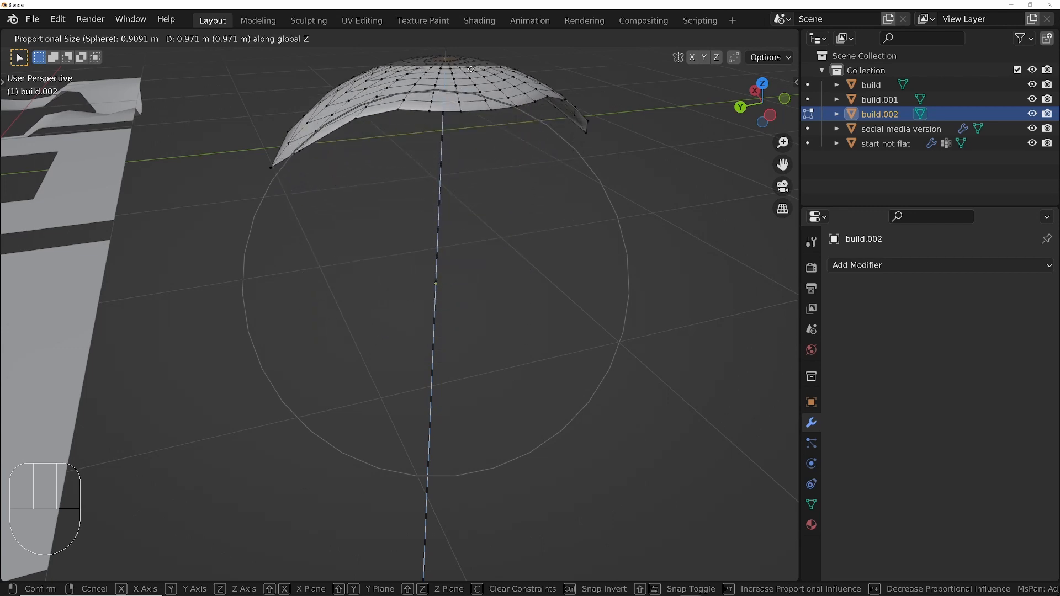
scroll(497, 160, up, 2)
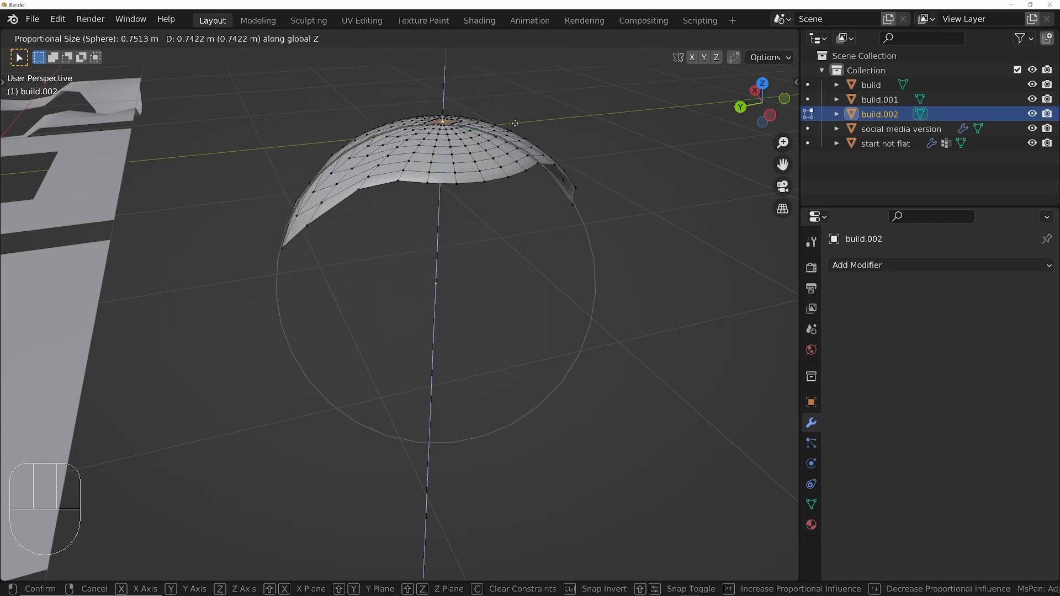
click(516, 138)
middle_drag(517, 138, 419, 180)
key(alt+h)
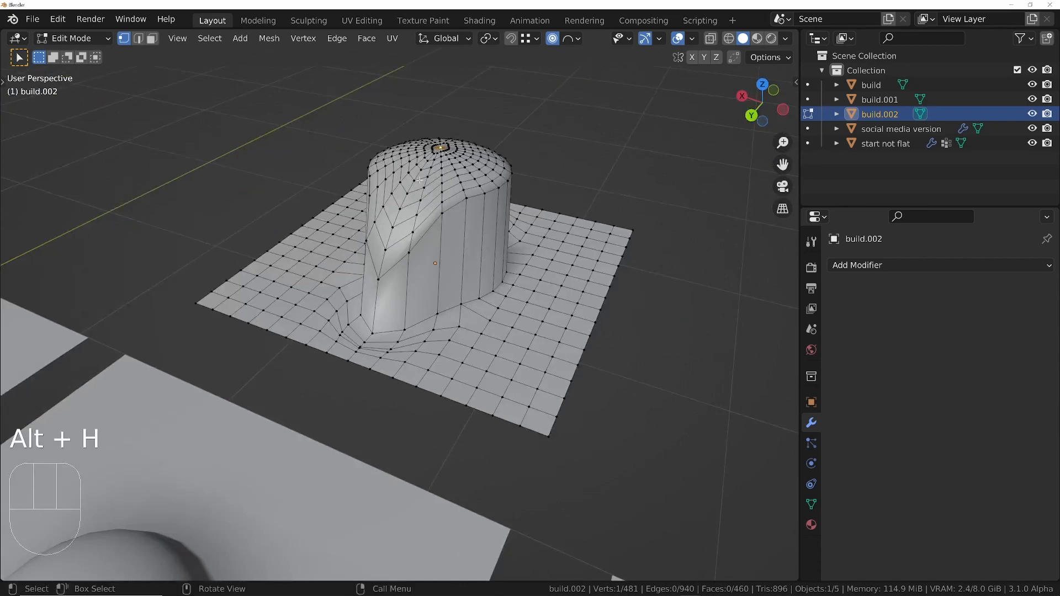
- Grow the selection from the centre vertex over the whole raised cap, leaving out the stretched side faces
middle_drag(517, 229, 436, 197)
key(ctrl+KP_Add)
key(ctrl+KP_Add)
key(ctrl+KP_Add)
key(ctrl+KP_Add)
key(ctrl+KP_Add)
key(ctrl+KP_Add)
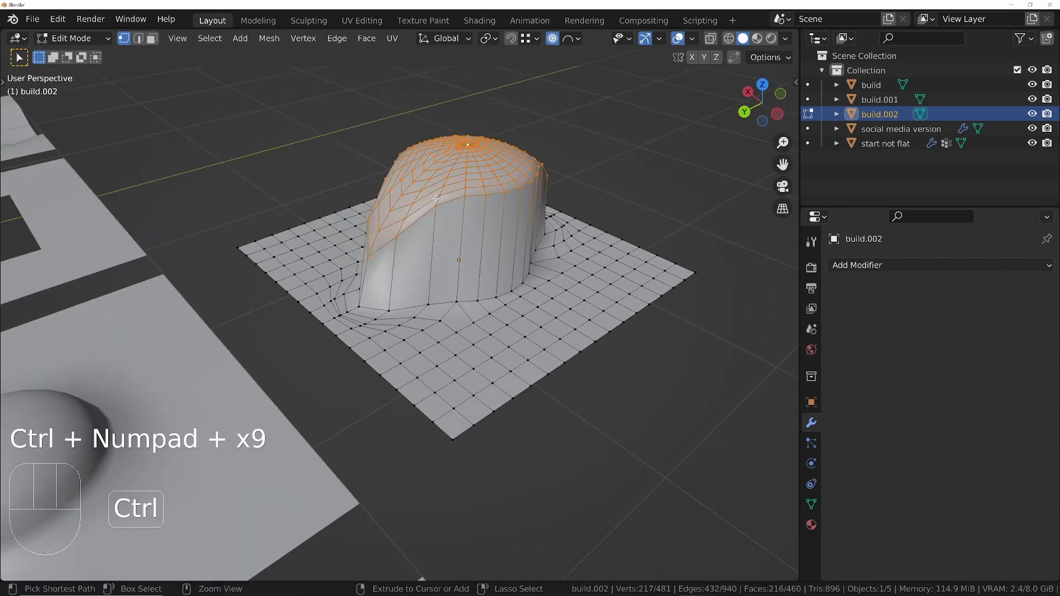
middle_drag(437, 198, 423, 224)
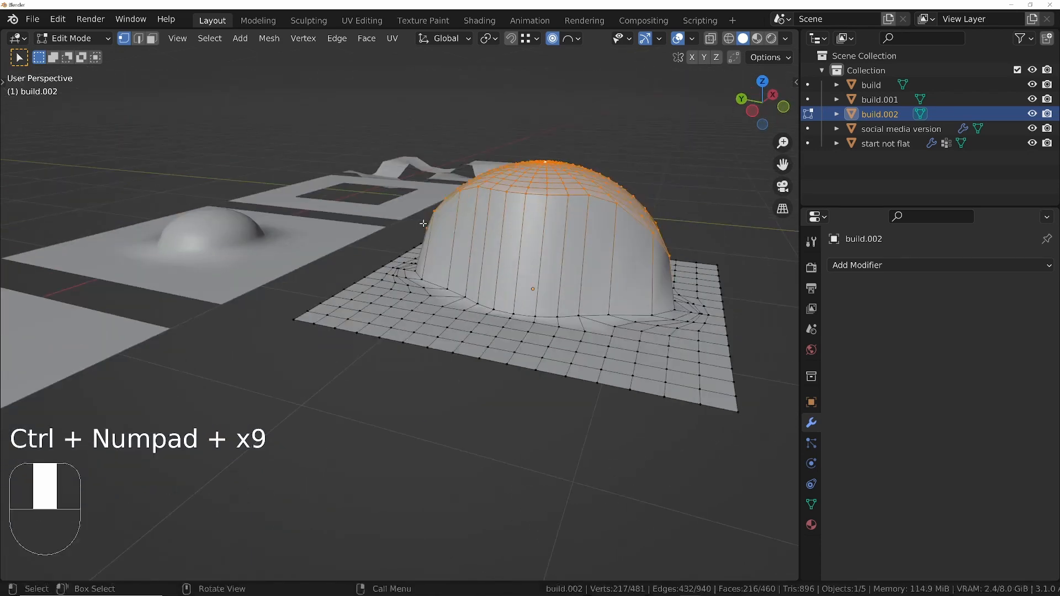
- Turn off proportional editing and lower the selected cap about 0.19 m along Z towards the plane
key(g)
key(z)
click(644, 264)
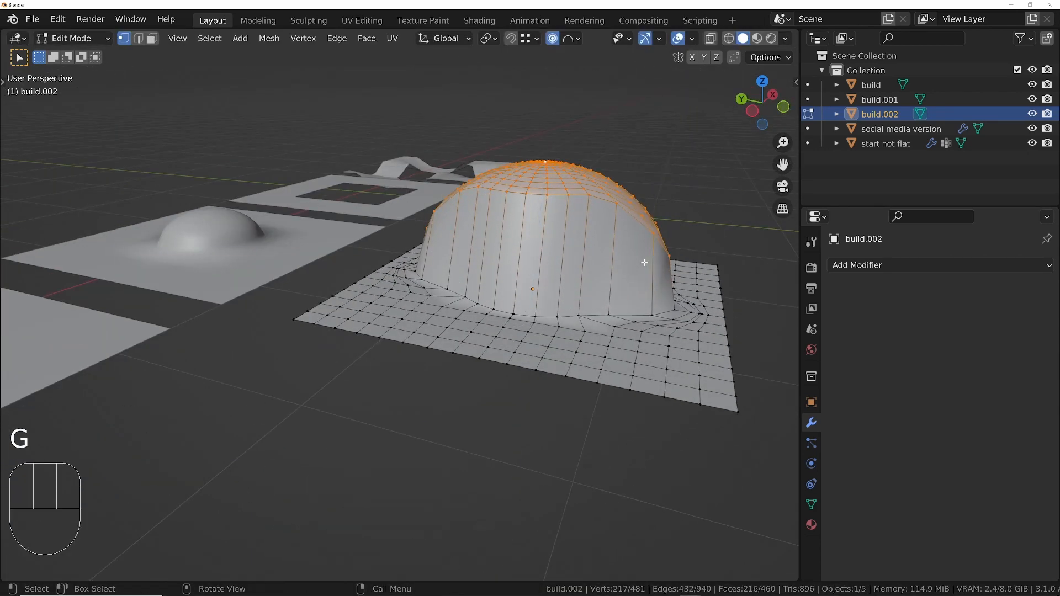
middle_drag(431, 270, 504, 274)
key(g)
key(z)
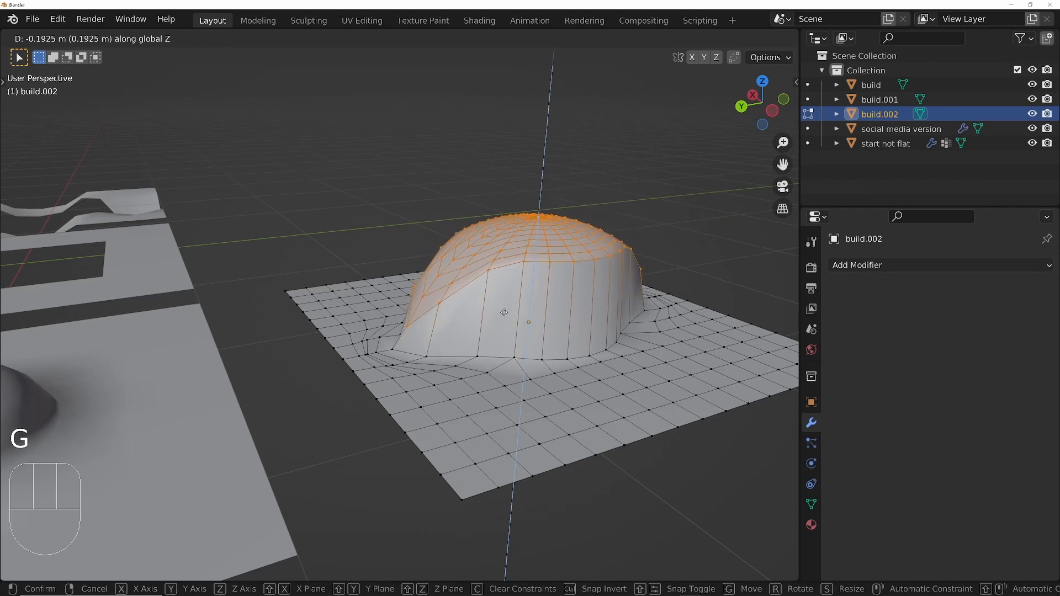
click(459, 298)
- Select the complete edge loop around the base of the dome where its side walls meet the plane
middle_drag(459, 299, 631, 299)
middle_drag(485, 309, 367, 298)
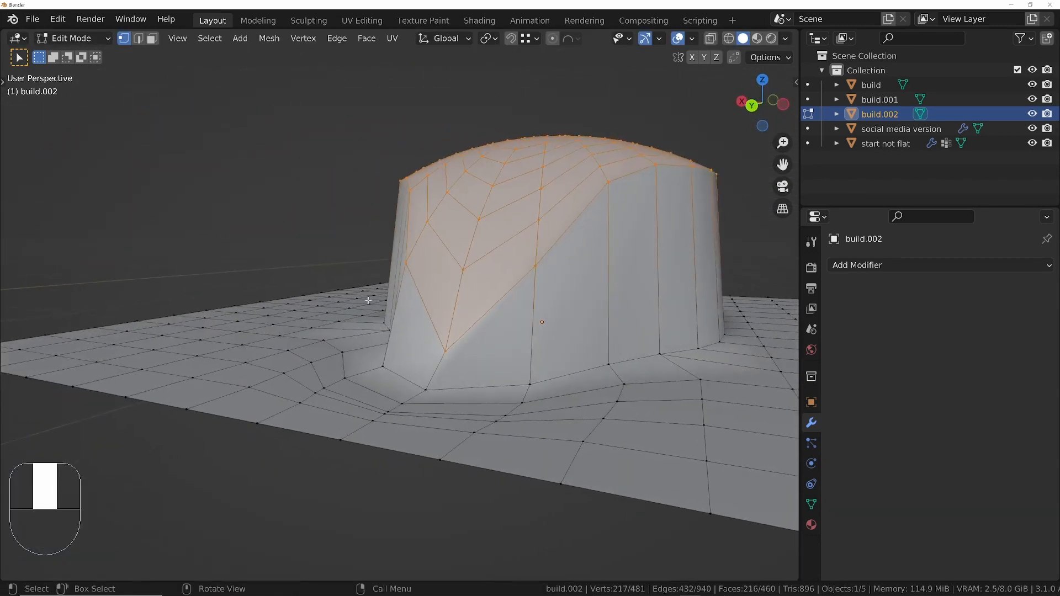
alt+click(329, 256)
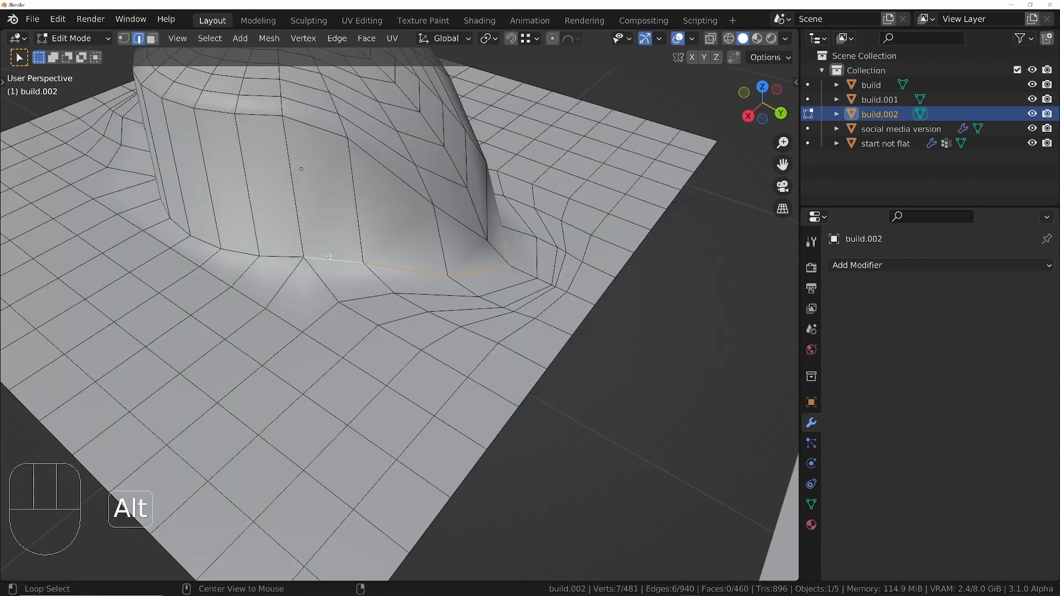
middle_drag(329, 257, 352, 246)
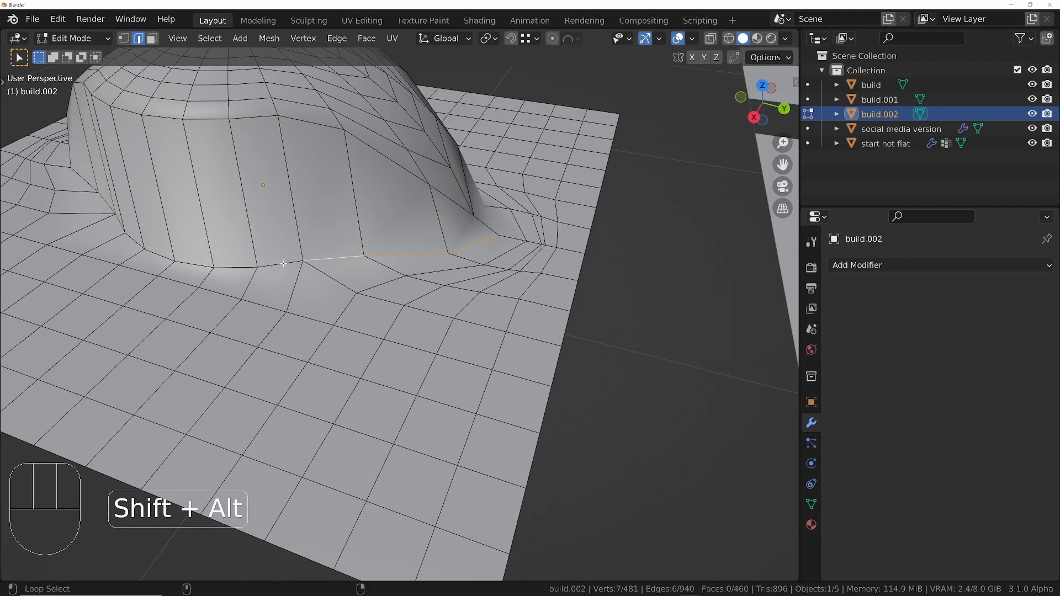
alt+shift+click(252, 264)
middle_drag(253, 264, 353, 287)
alt+shift+click(318, 347)
middle_drag(318, 347, 420, 332)
alt+shift+click(263, 361)
scroll(264, 361, down, 4)
middle_drag(263, 362, 413, 282)
scroll(413, 283, up, 4)
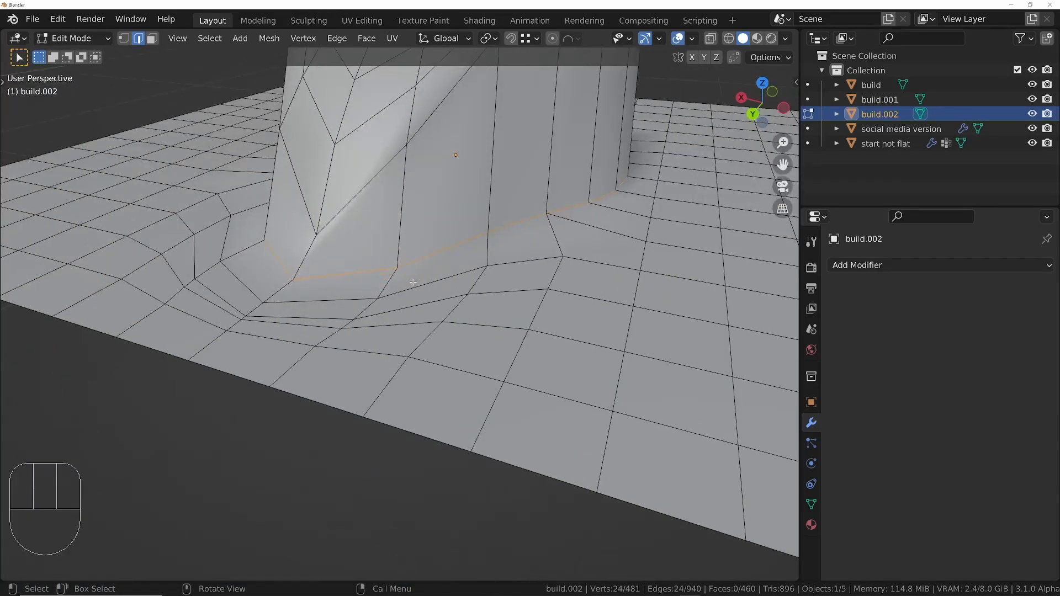
- Bevel the base edge loop with a width of 0.0342 m and 4 segments, with Harden Normals turned off
key(ctrl+b)
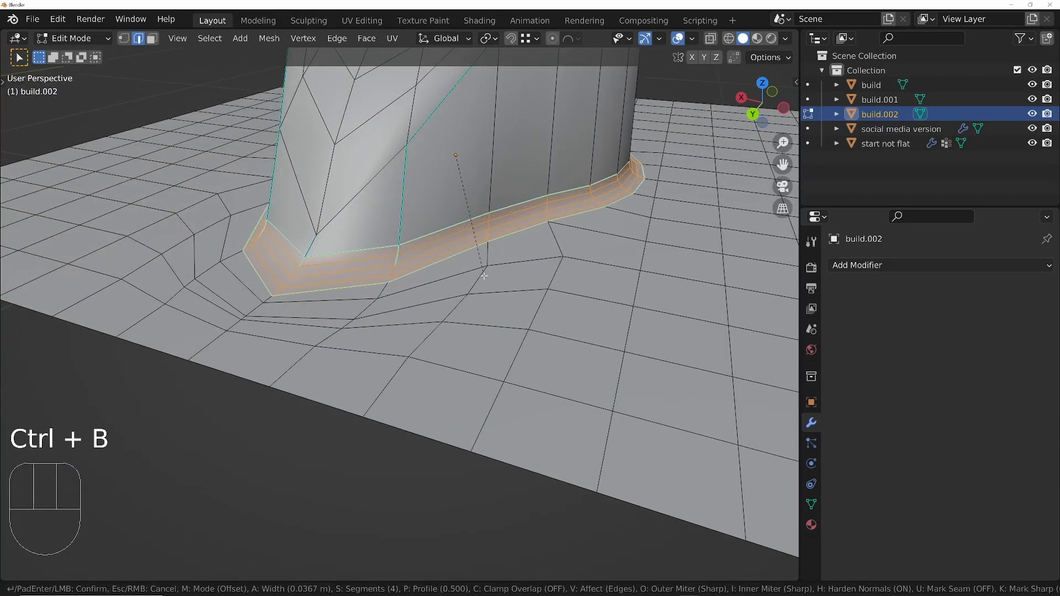
click(484, 274)
middle_drag(484, 275, 531, 220)
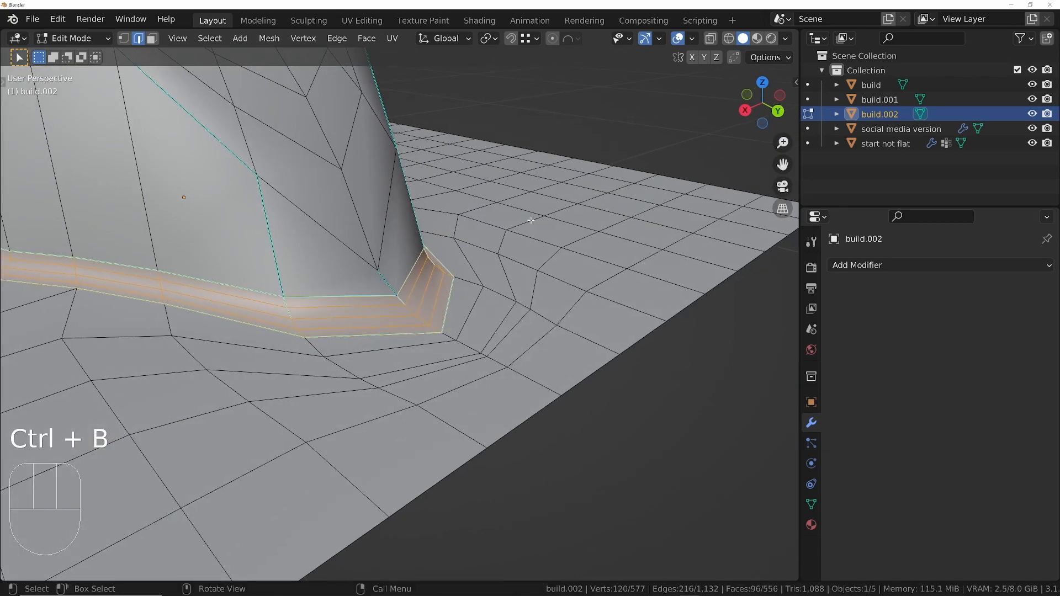
key(F9)
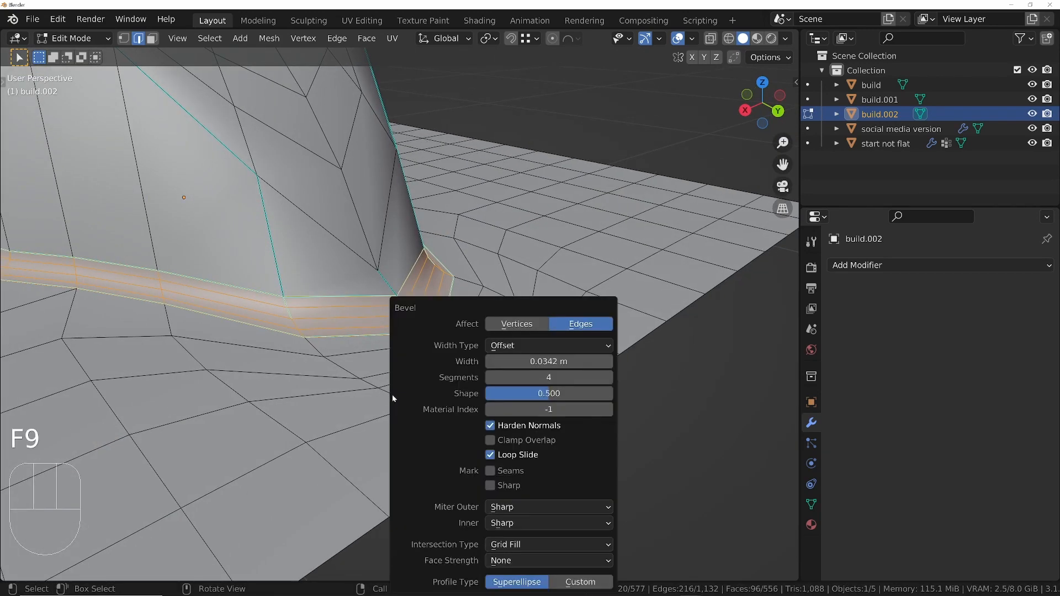
click(489, 426)
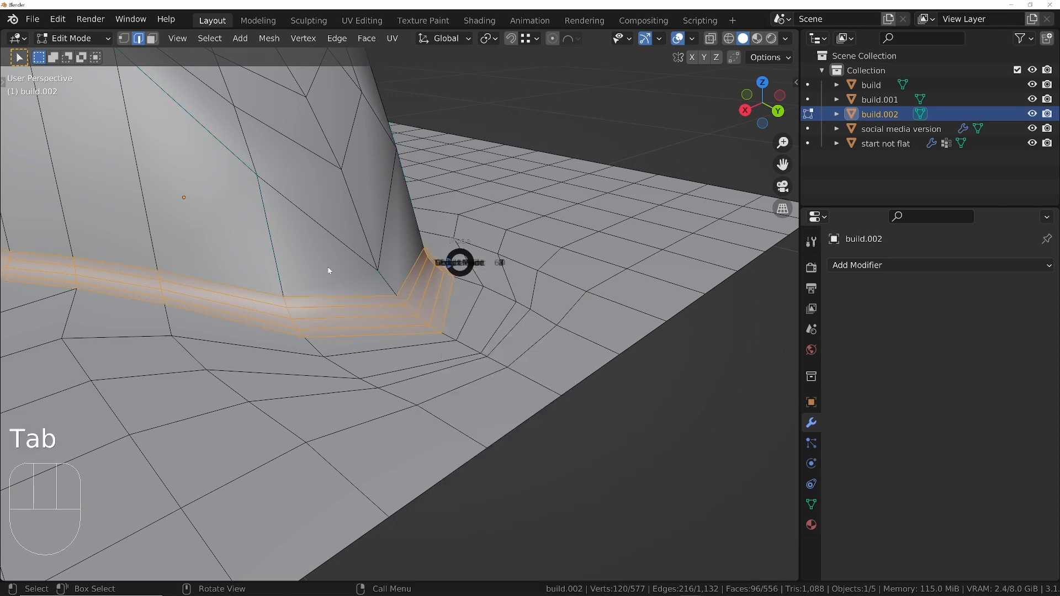
- Leave mesh editing and apply smooth shading to the eye-shaped dome object
key(Tab)
middle_drag(422, 208, 366, 204)
scroll(359, 265, down, 5)
middle_drag(355, 282, 425, 235)
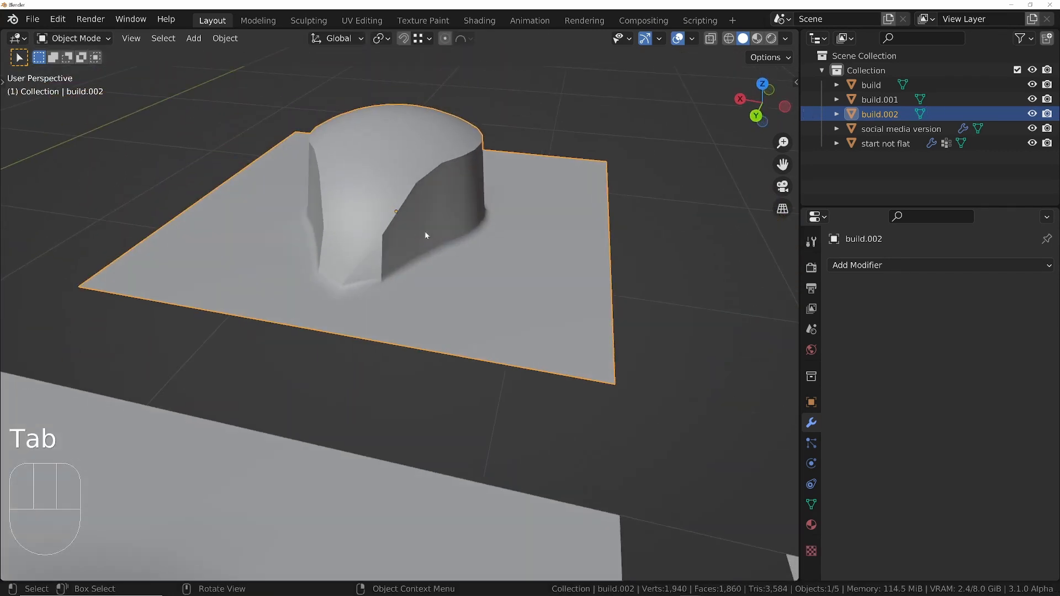
right_click(425, 235)
click(478, 231)
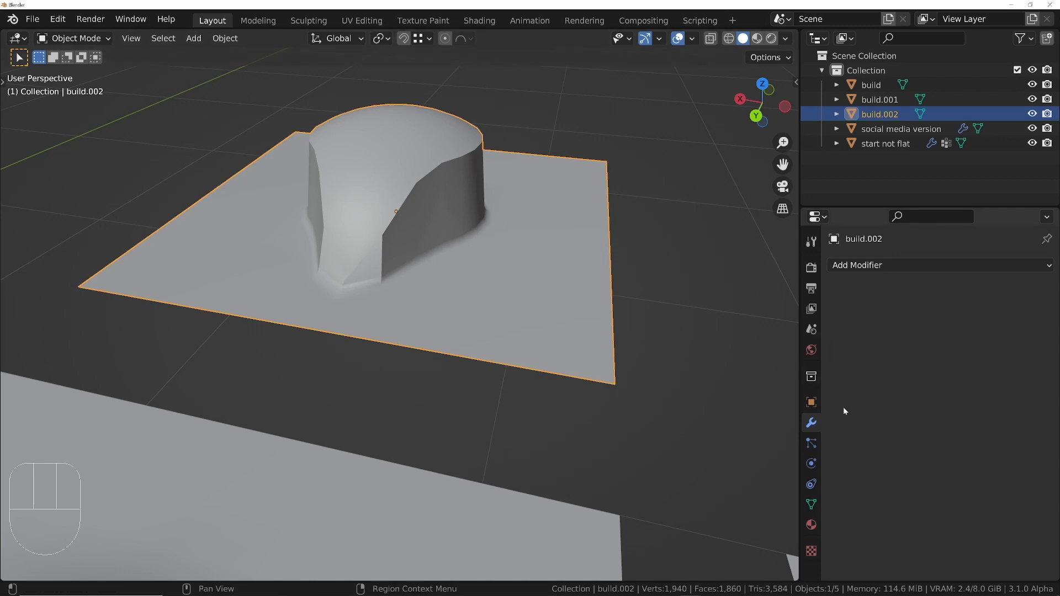
- Add a Weighted Normal modifier to the eye-shaped dome object
scroll(320, 283, up, 5)
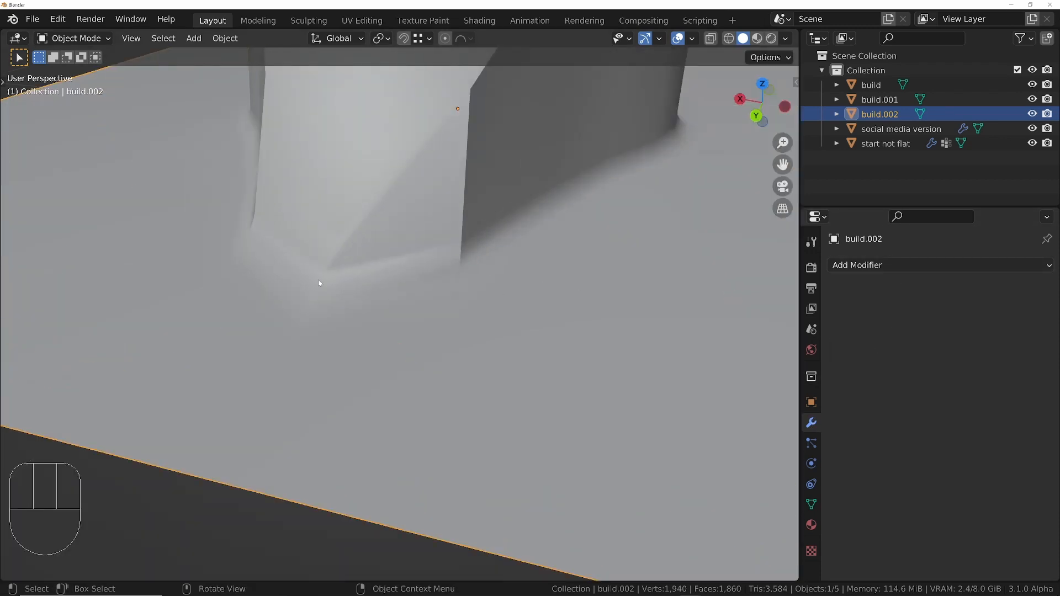
middle_drag(398, 272, 544, 277)
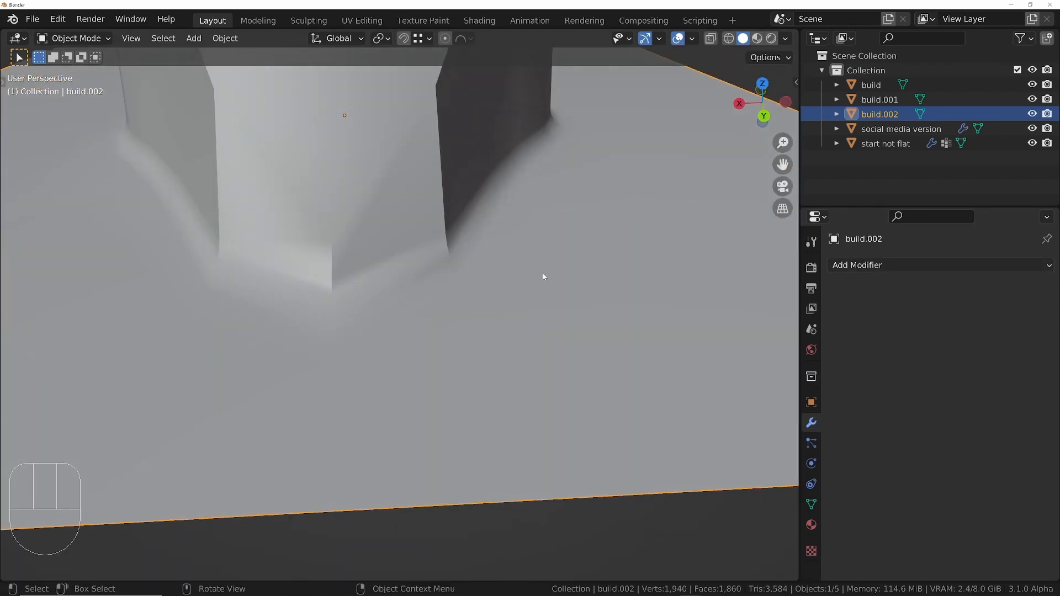
click(883, 266)
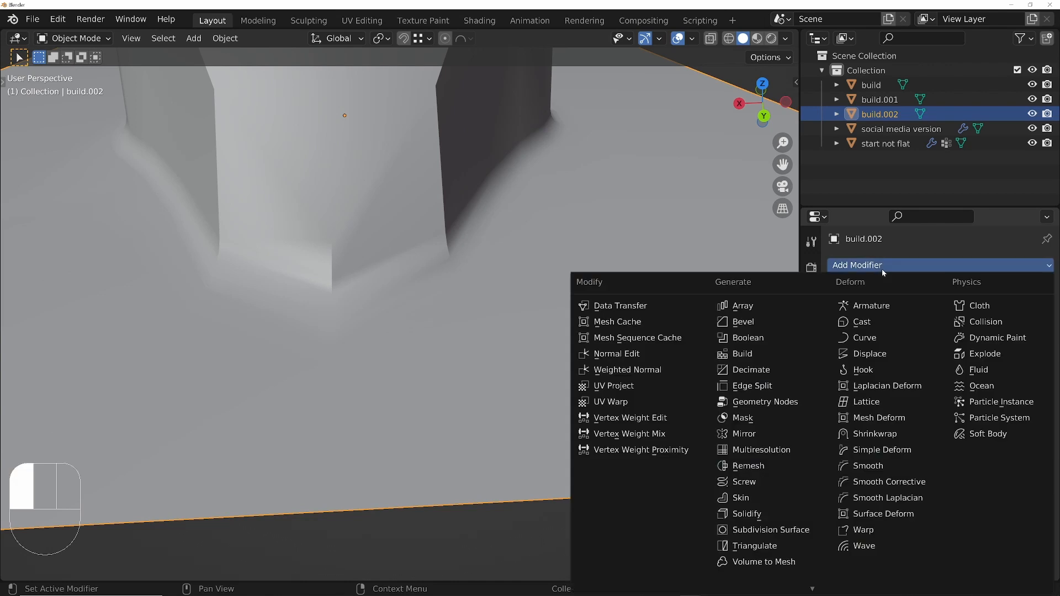
click(626, 369)
- Add a Subdivision Surface modifier to the eye-shaped dome and place it above the Weighted Normal modifier in the stack
middle_drag(431, 277, 451, 195)
scroll(452, 195, down, 2)
shift+middle_drag(480, 302, 408, 396)
middle_drag(424, 308, 541, 322)
click(852, 265)
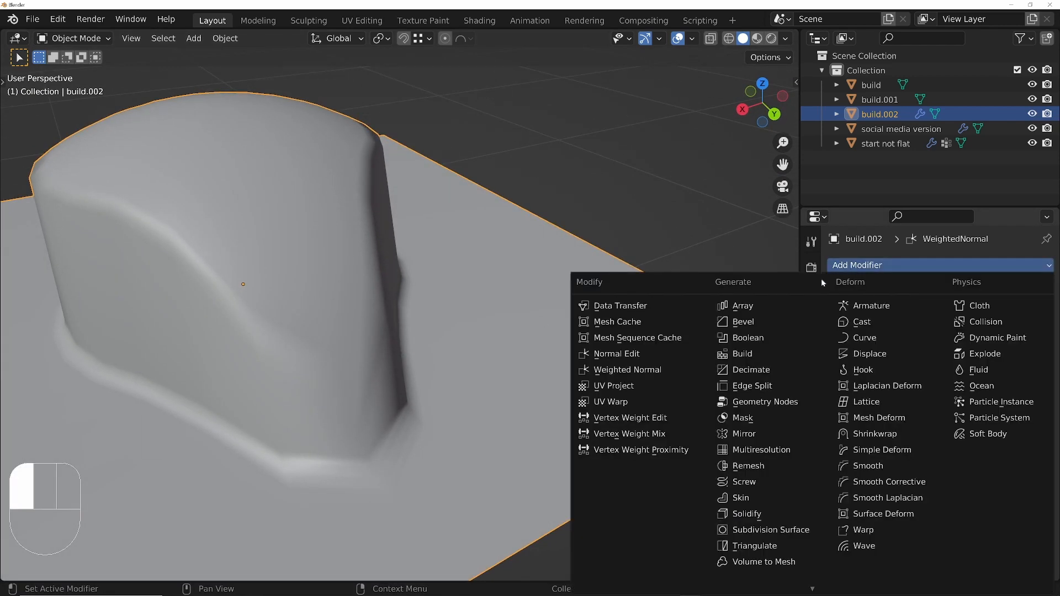
click(758, 530)
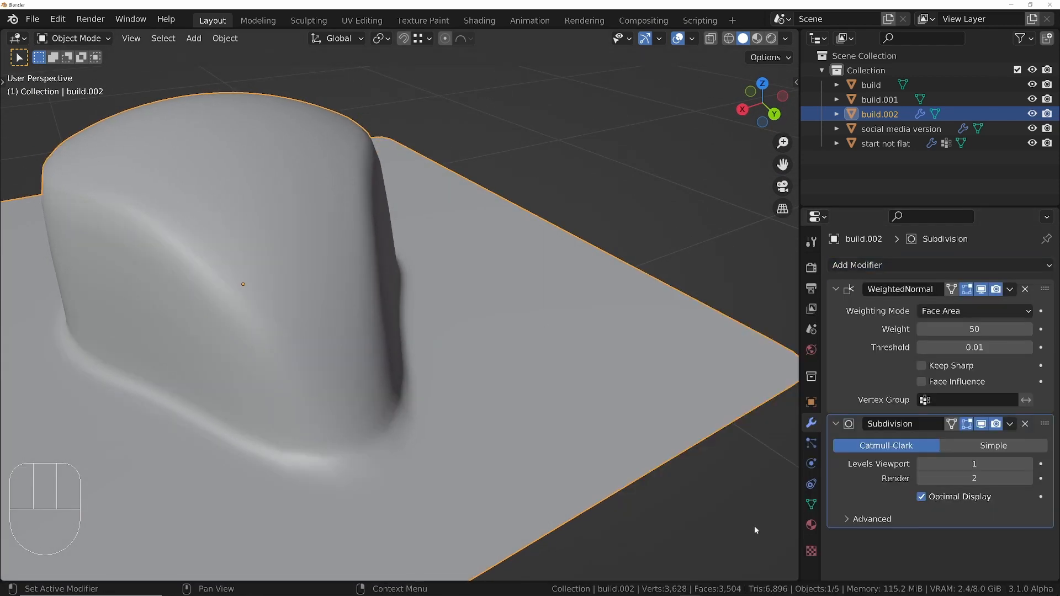
middle_drag(382, 313, 469, 310)
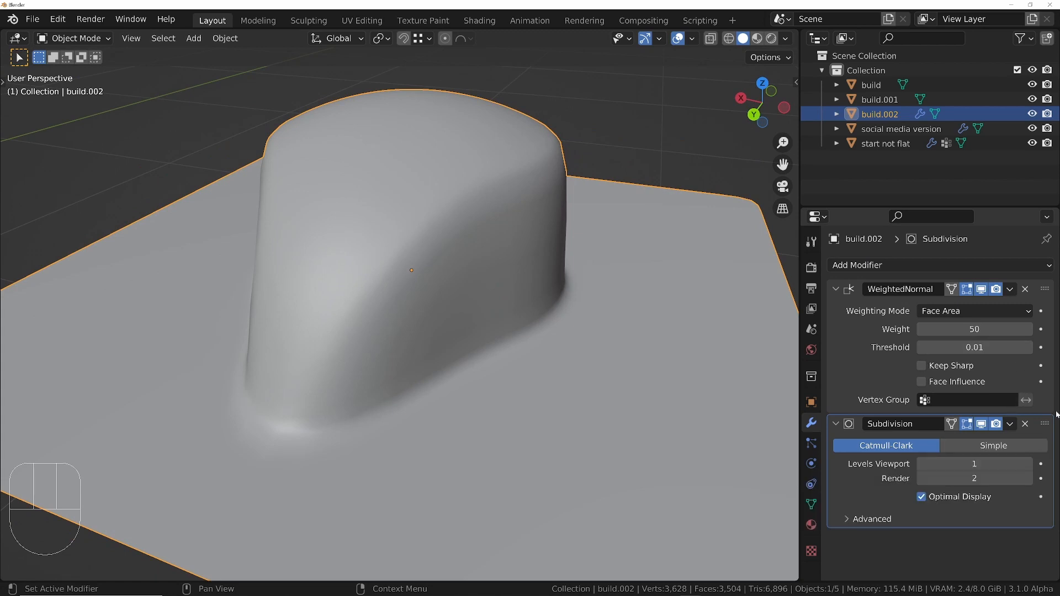
drag(1049, 428, 1037, 283)
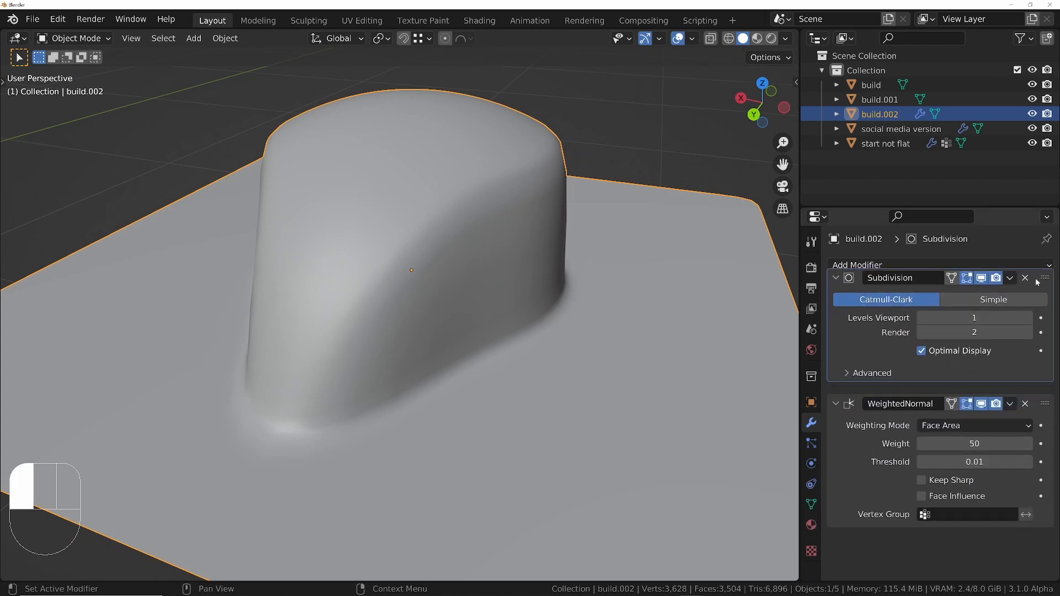
- Examine the eye-shaped dome's shading from several angles and inspect the round dome's edge topology where it meets its plane
middle_drag(381, 232, 617, 264)
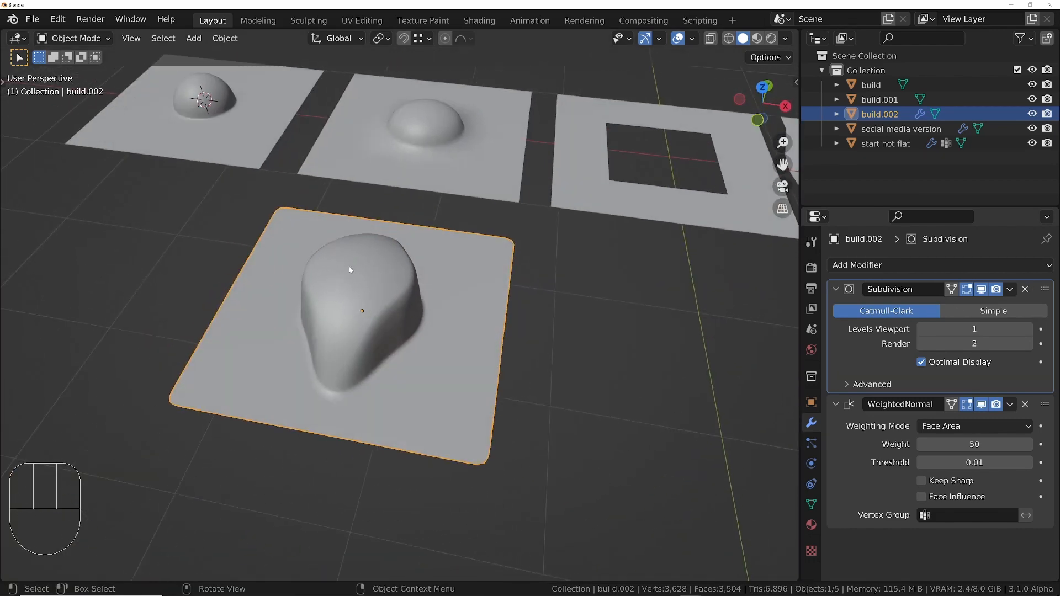
middle_drag(378, 294, 446, 354)
scroll(446, 353, up, 5)
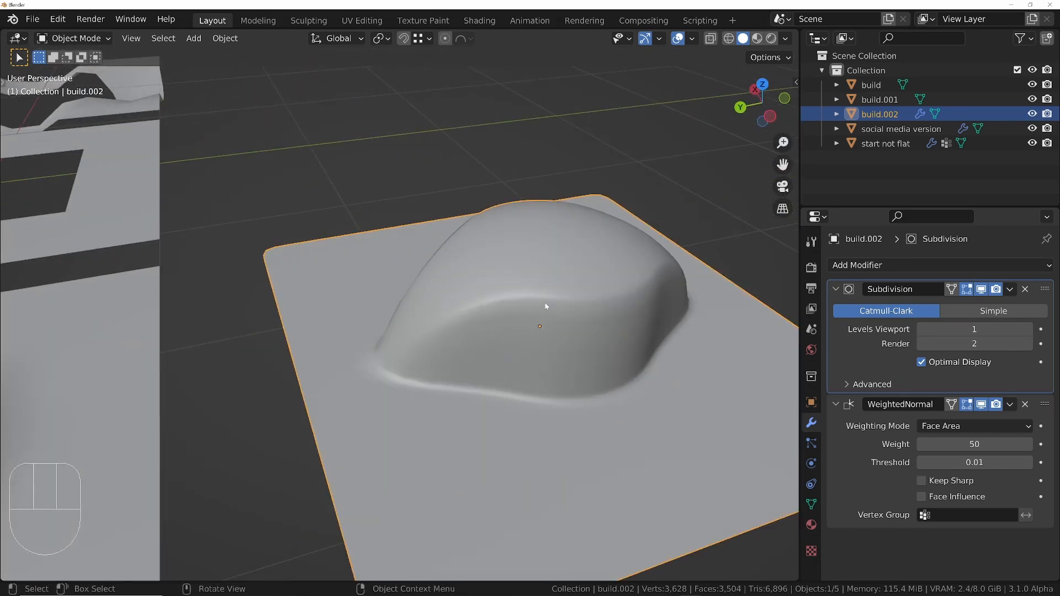
ctrl+middle_drag(545, 305, 622, 88)
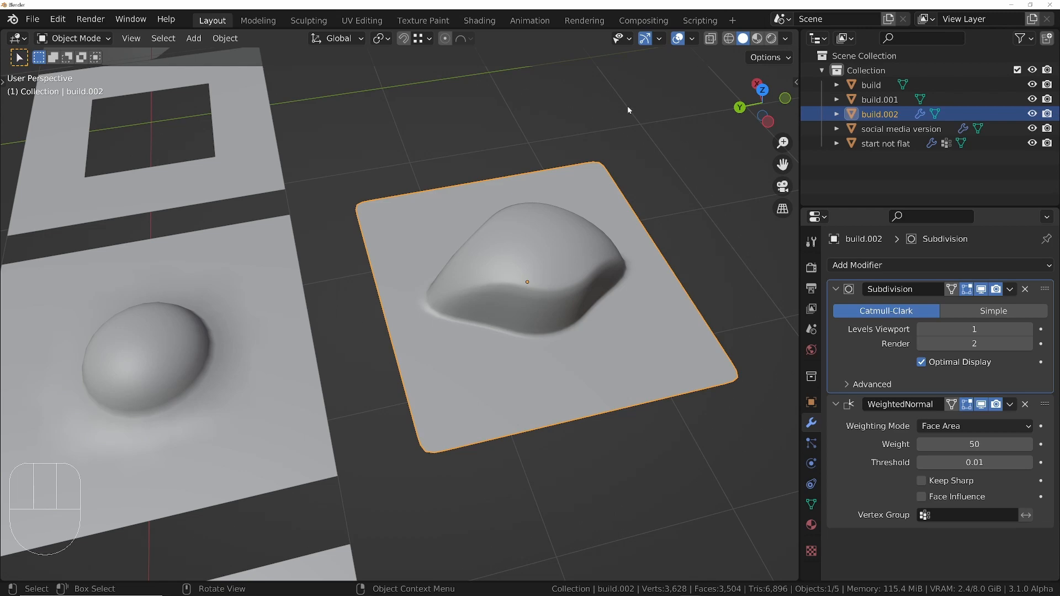
ctrl+middle_drag(397, 206, 227, 281)
shift+middle_drag(228, 281, 509, 299)
scroll(488, 283, up, 5)
click(447, 273)
key(Tab)
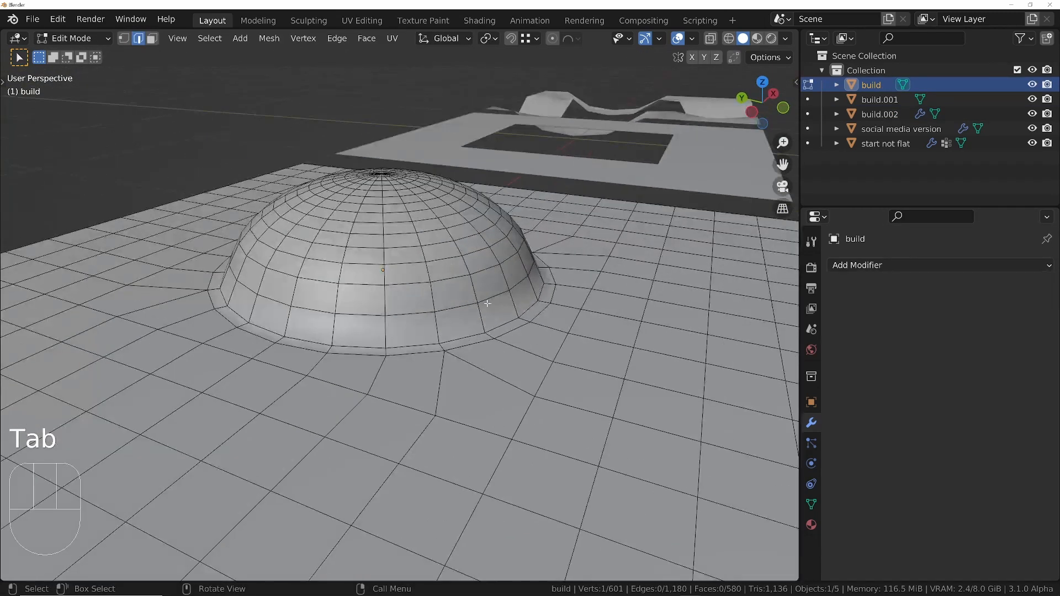
scroll(513, 314, up, 4)
middle_drag(512, 254, 514, 284)
scroll(522, 285, down, 4)
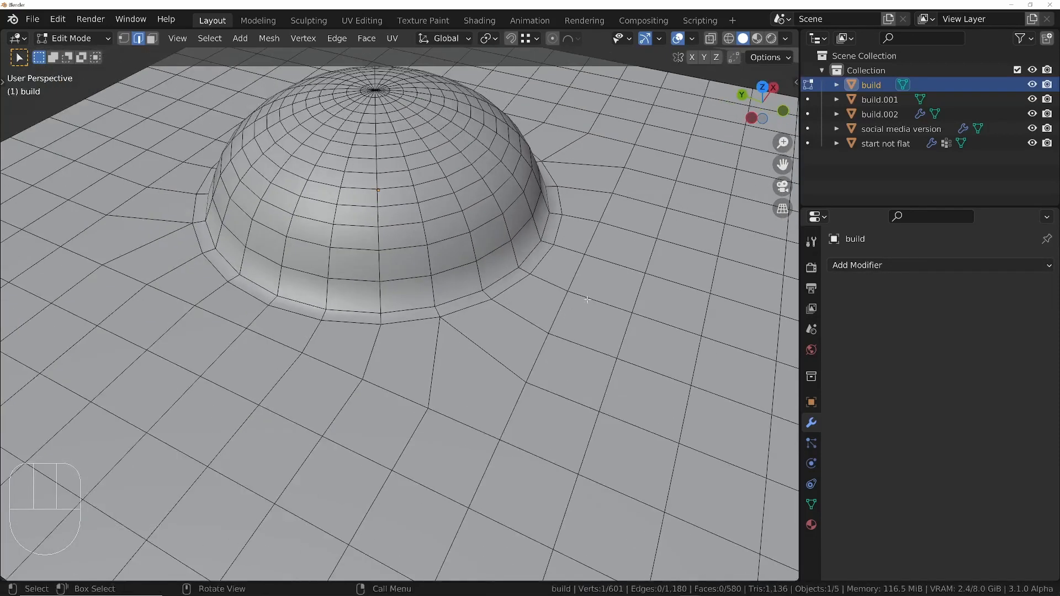
key(Tab)
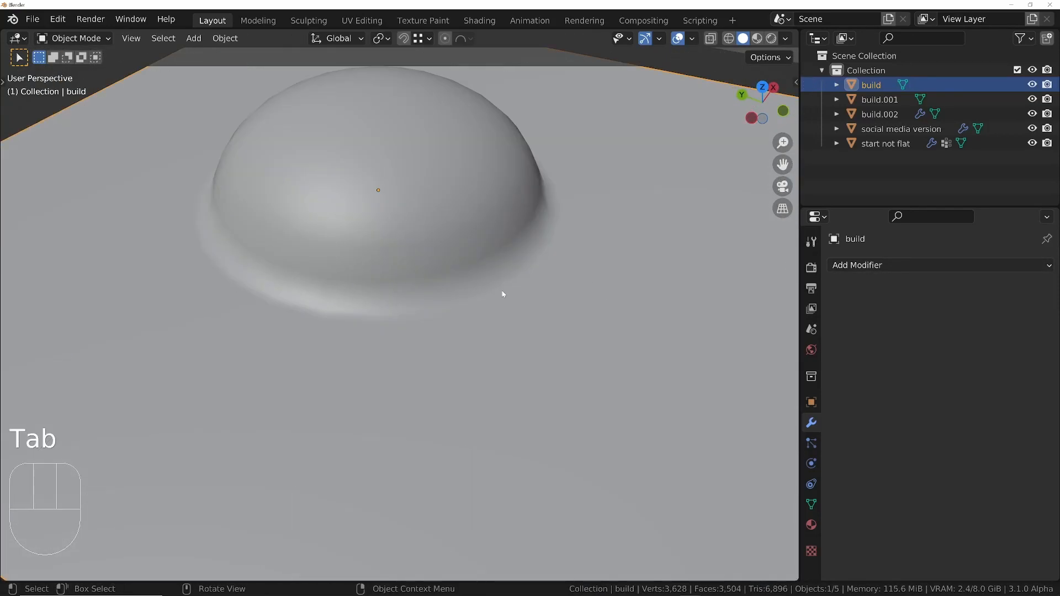
- Enable Auto Smooth for the round dome's normals and set its angle to 180°
middle_drag(449, 197, 505, 309)
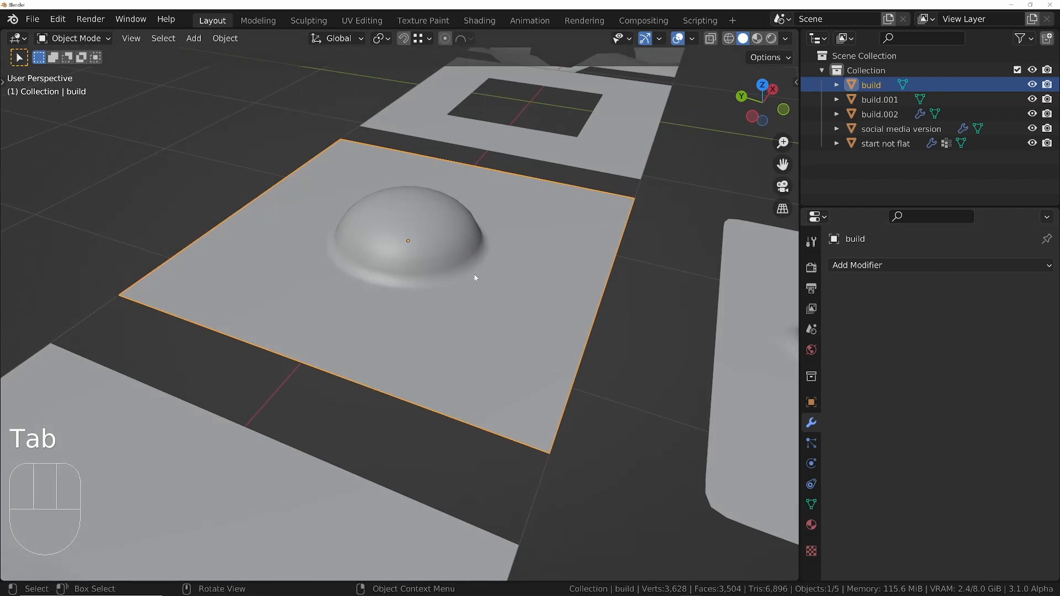
mouse_move(475, 277)
middle_down()
mouse_move(367, 242)
mouse_move(339, 263)
mouse_move(463, 285)
middle_up()
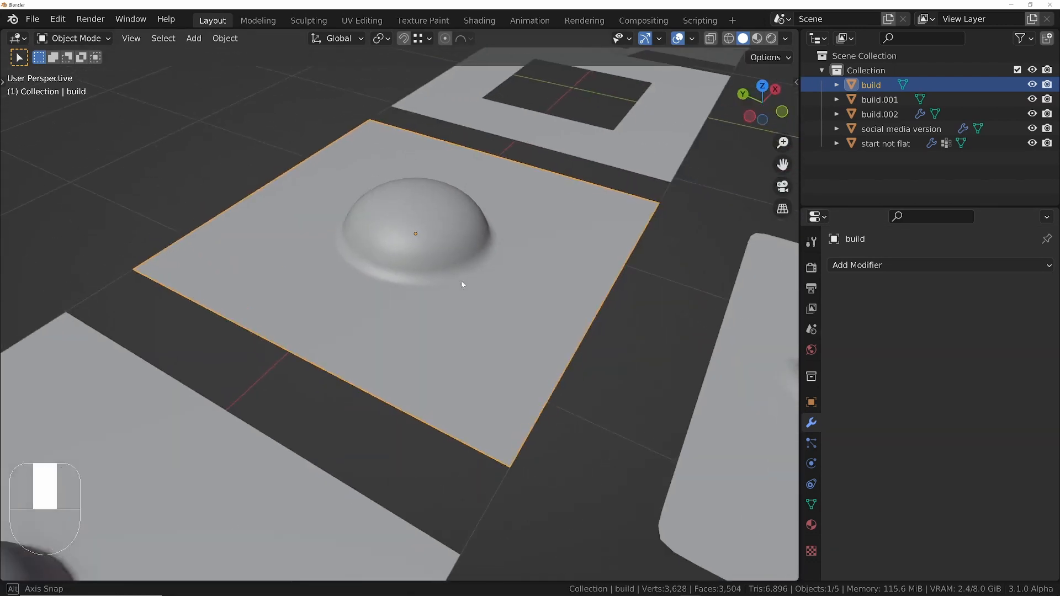
ctrl+middle_drag(456, 241, 456, 207)
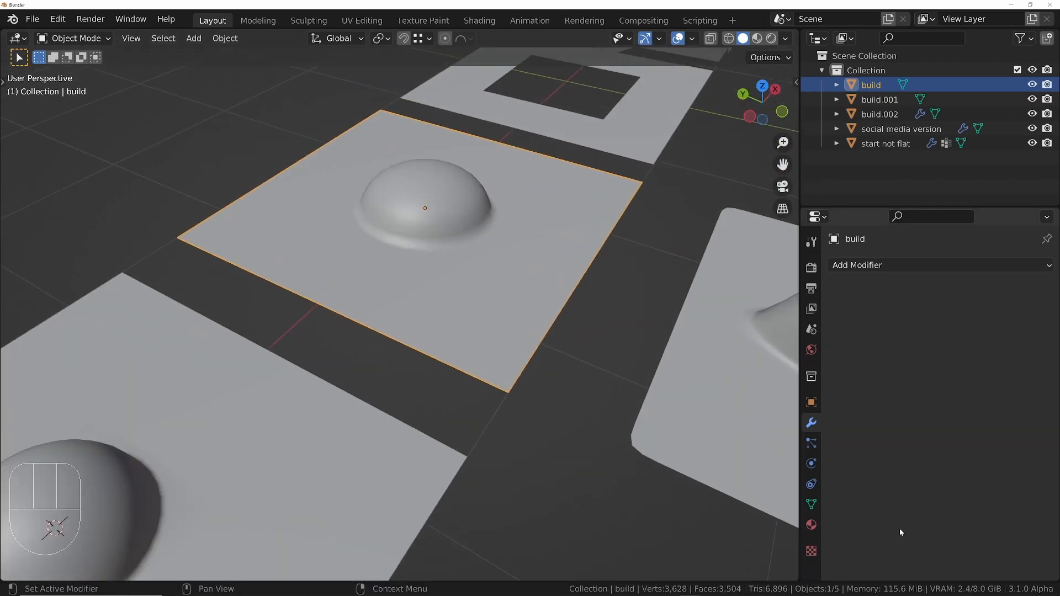
click(812, 504)
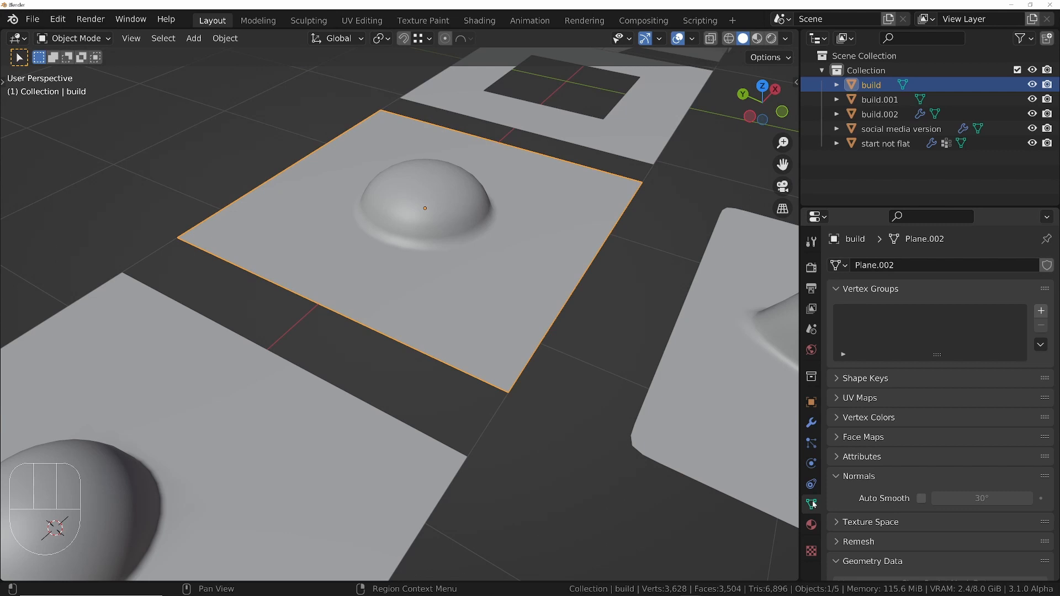
click(922, 499)
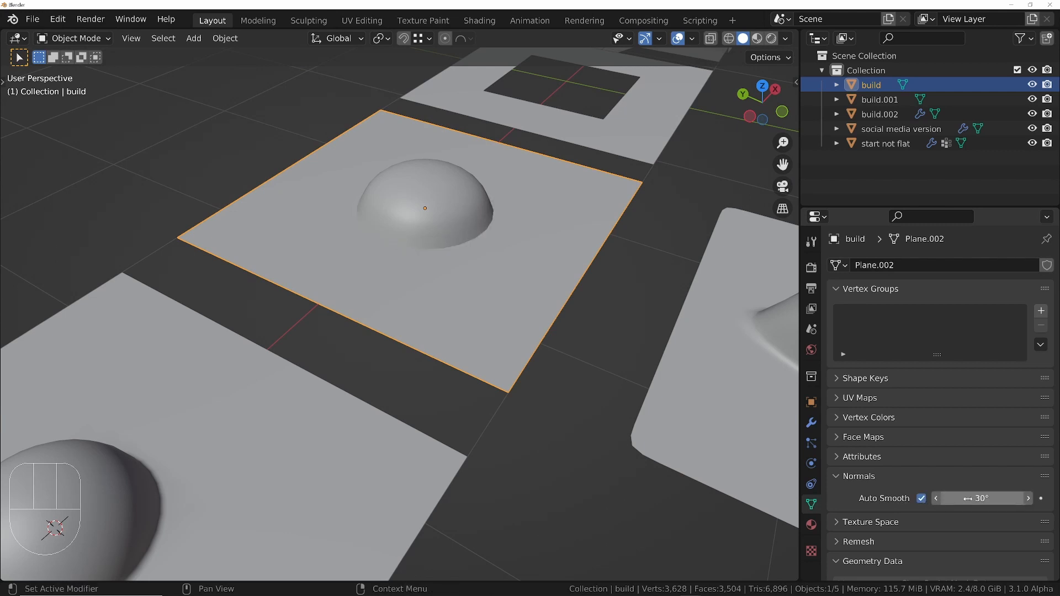
drag(967, 499, 1016, 499)
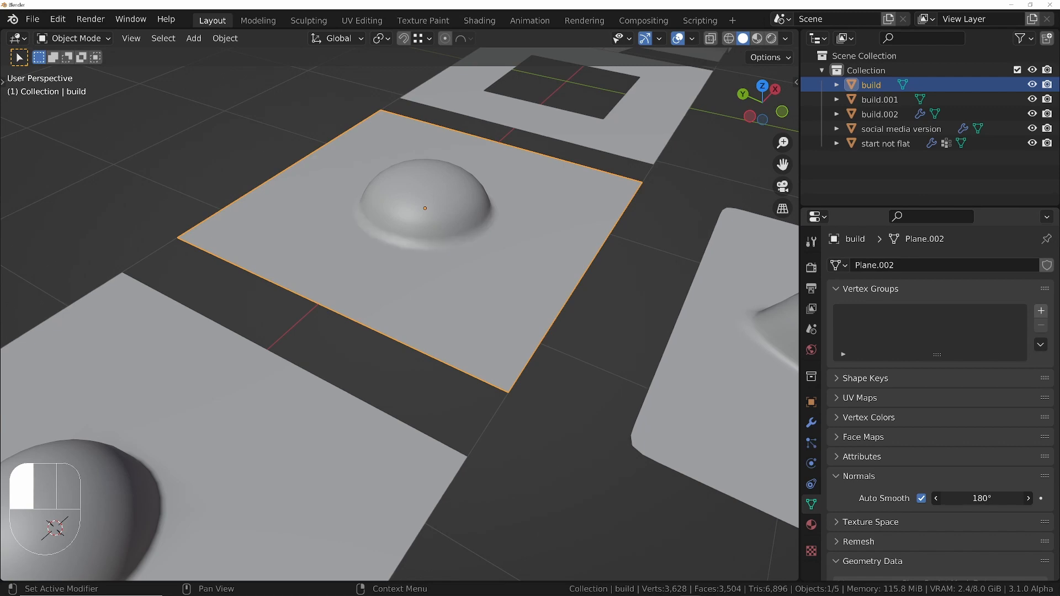
- Set the round dome's Auto Smooth angle to 30° and check the shading at its base
middle_drag(459, 249, 541, 280)
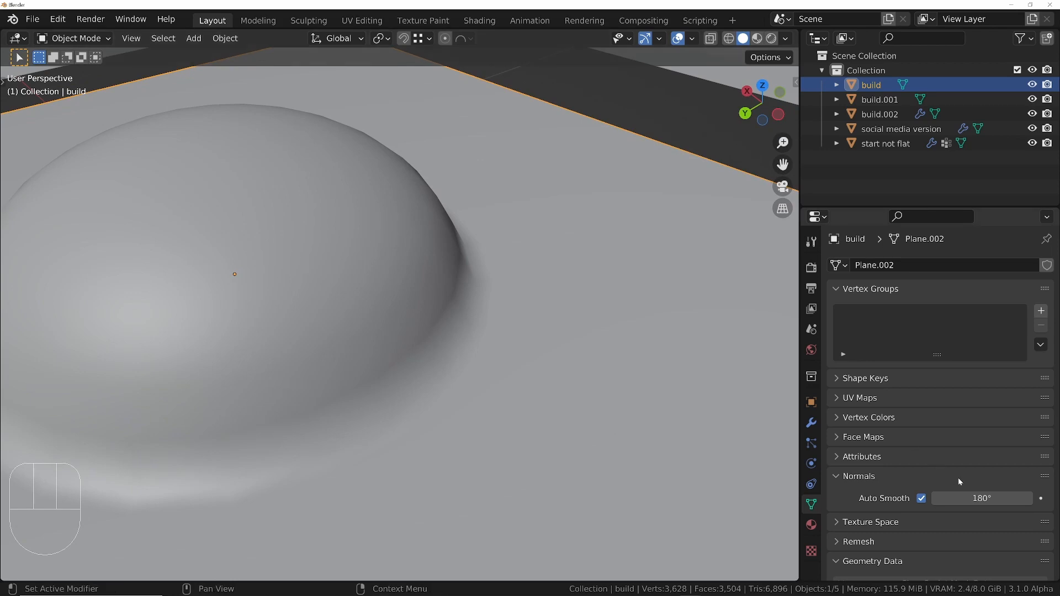
click(971, 501)
text(30)
key(Return)
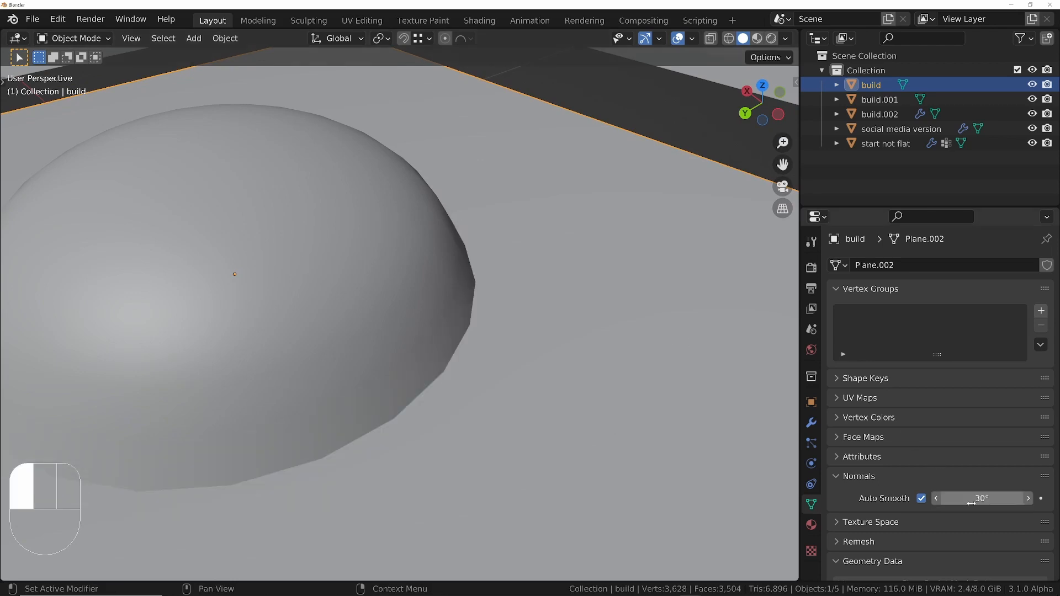
- Bevel the edge loop around the round dome's base about 0.0178 m wide with 4 segments, and leave mesh editing
key(Tab)
alt+click(469, 367)
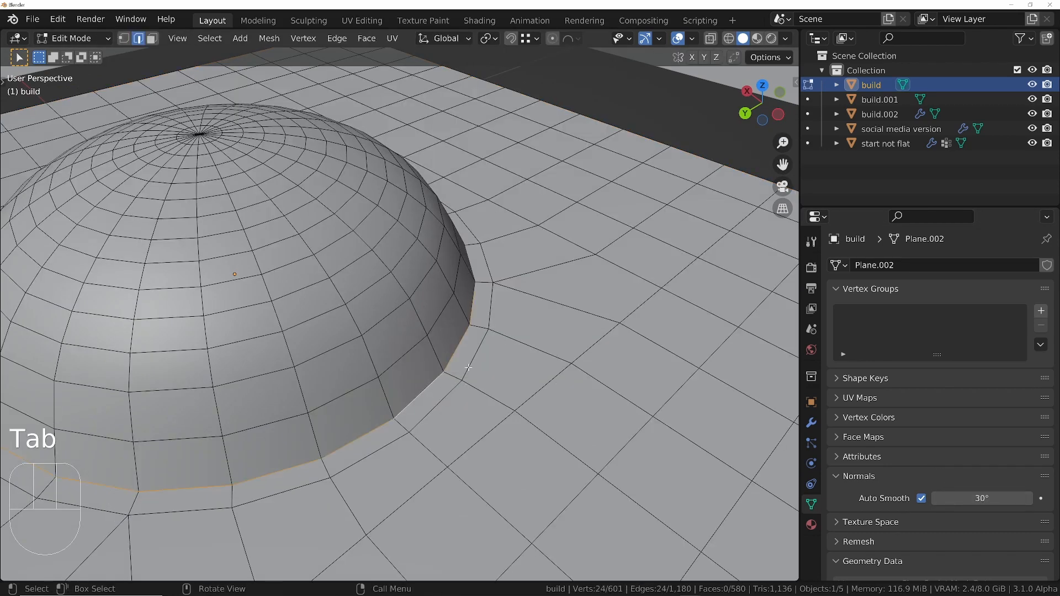
middle_drag(468, 367, 475, 359)
key(ctrl+b)
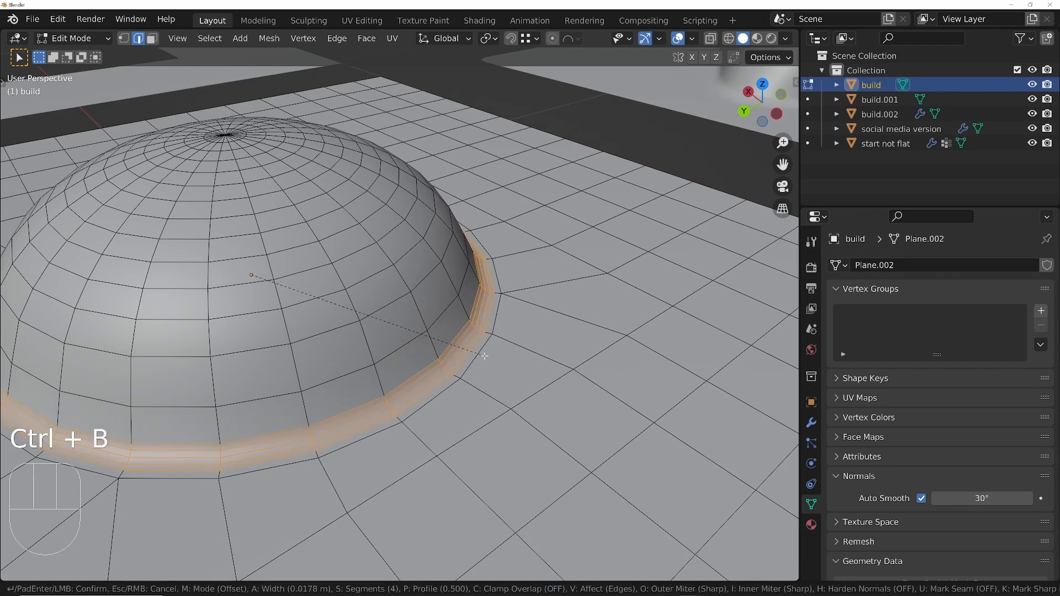
click(485, 356)
key(Tab)
- Add a Subdivision Surface modifier to the round dome object
ctrl+middle_drag(462, 327, 552, 381)
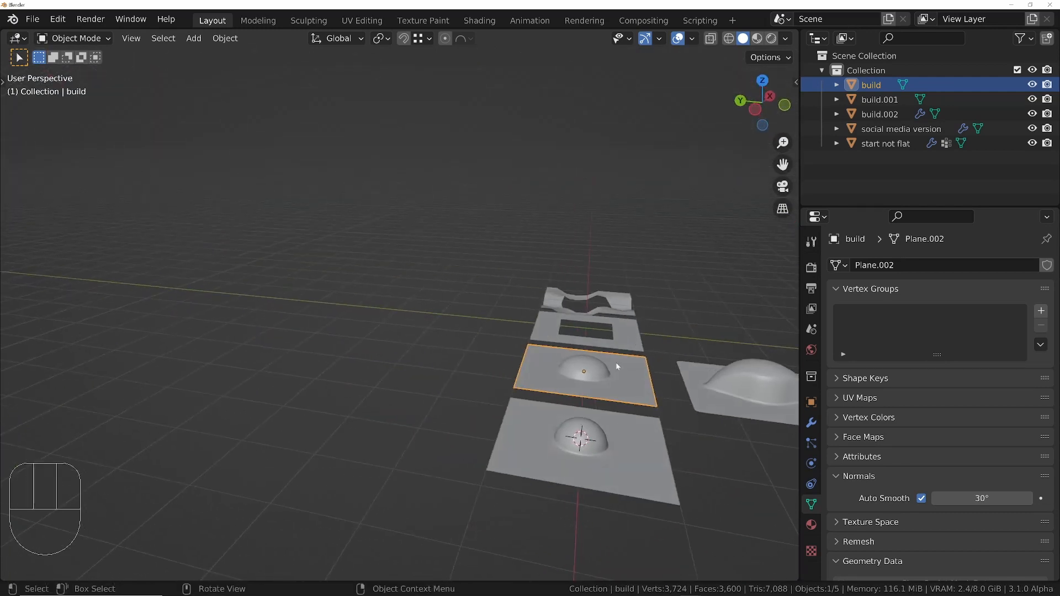
scroll(617, 366, up, 6)
middle_drag(616, 380, 571, 391)
scroll(572, 390, up, 5)
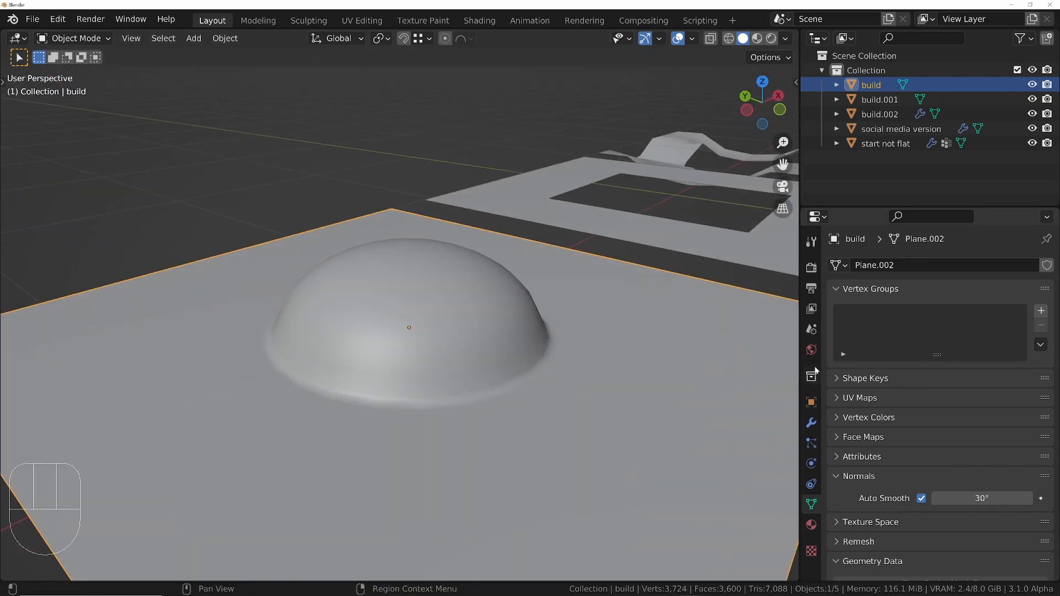
click(811, 423)
click(913, 266)
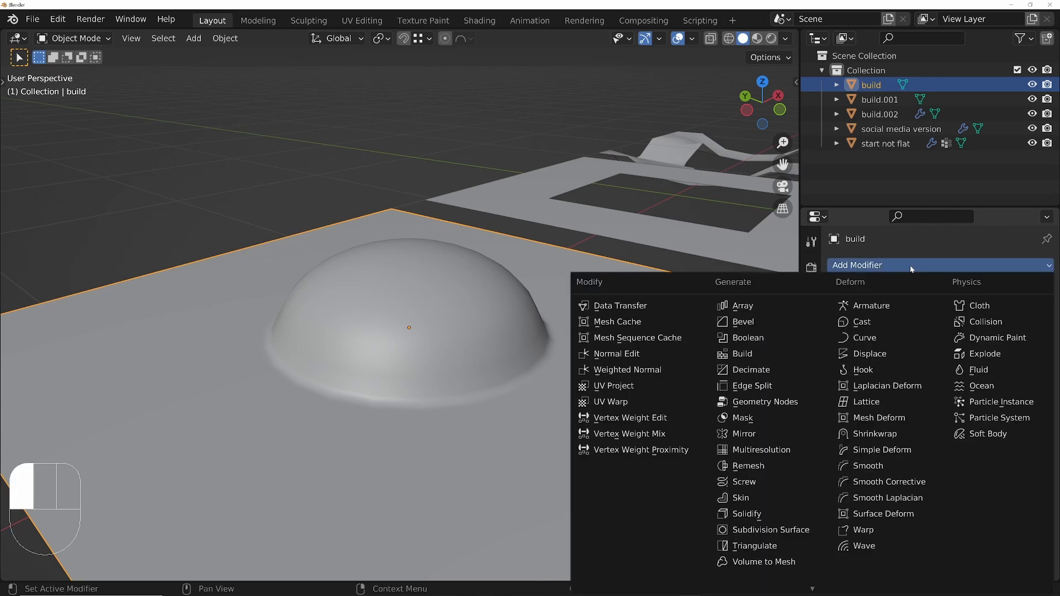
click(771, 530)
- Compare the round dome's wireframe with the Subdivision modifier's viewport display on and off, particularly around the bevelled base
middle_drag(477, 349, 483, 399)
key(z)
click(982, 289)
click(982, 289)
click(982, 290)
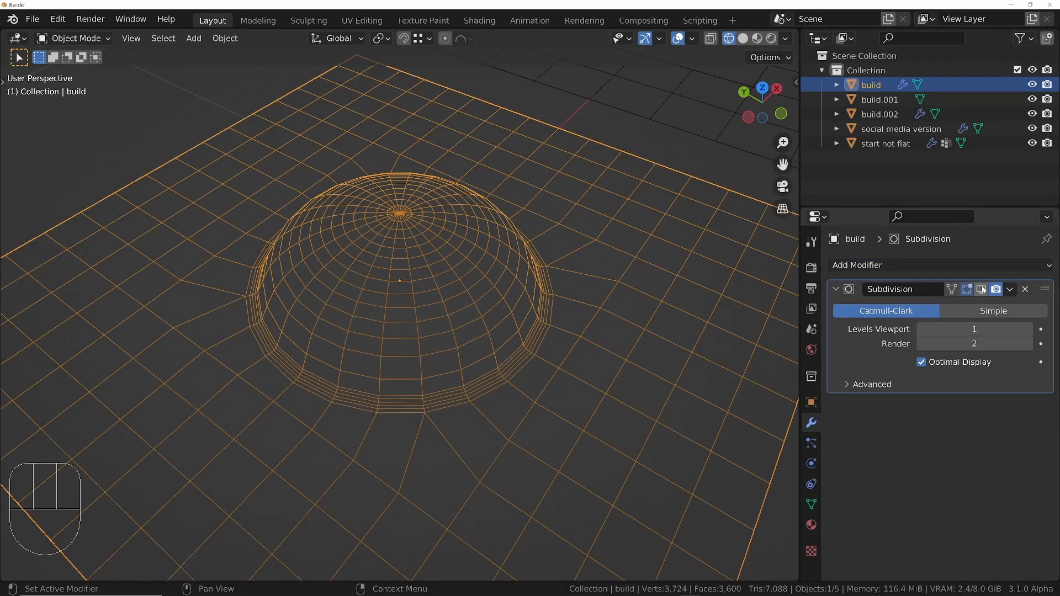
scroll(412, 386, up, 5)
middle_drag(438, 433, 478, 419)
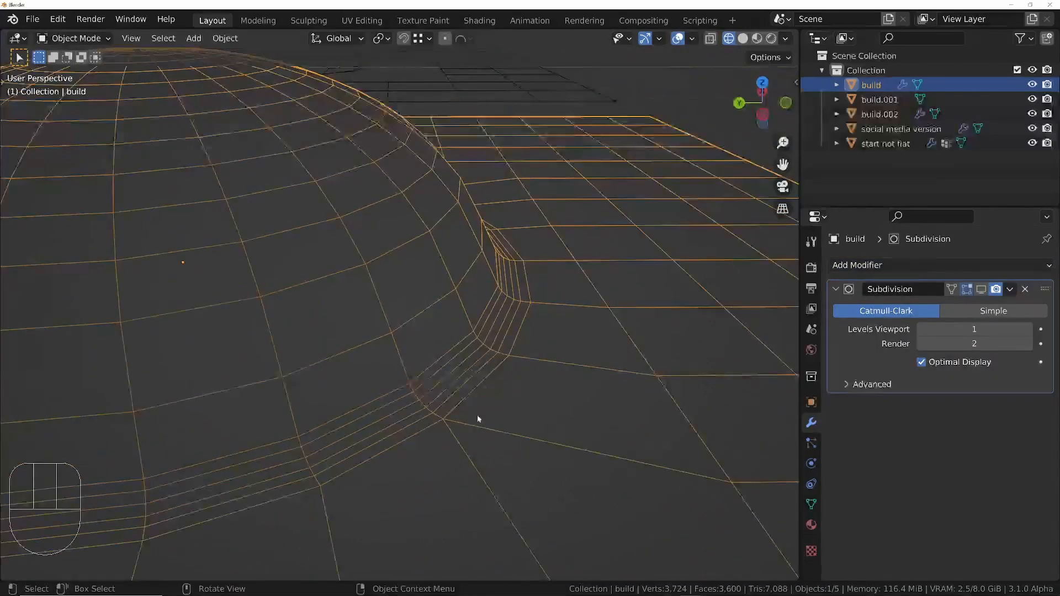
click(982, 289)
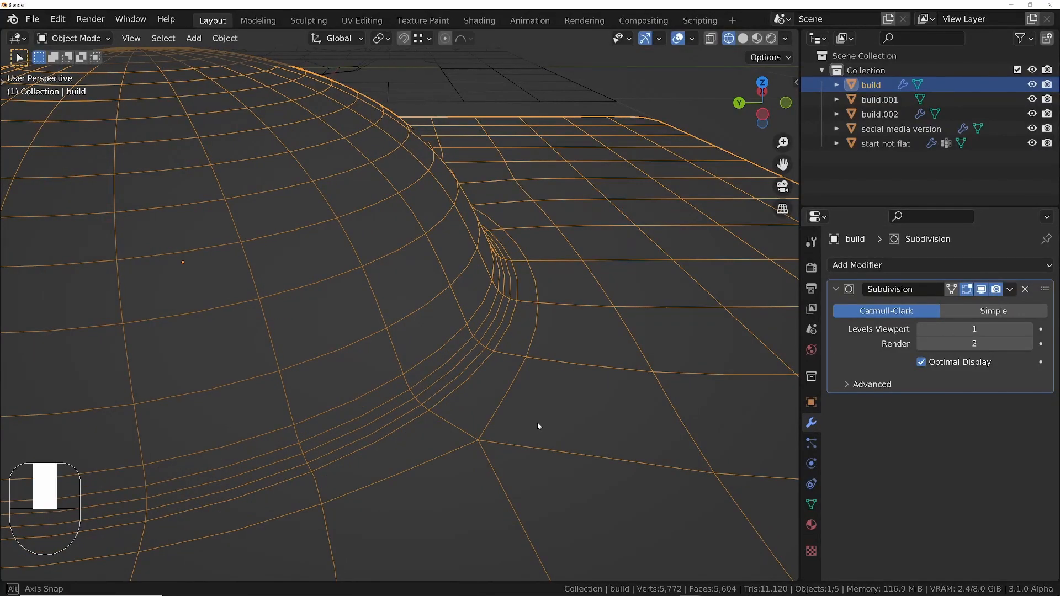
middle_drag(538, 426, 594, 384)
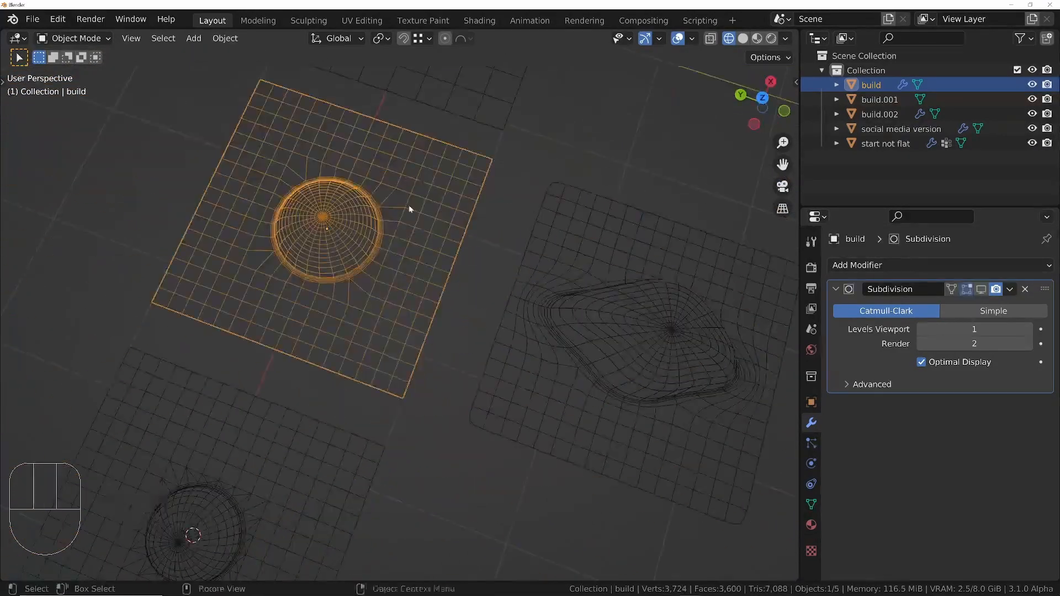
middle_drag(410, 208, 306, 302)
middle_drag(360, 331, 373, 334)
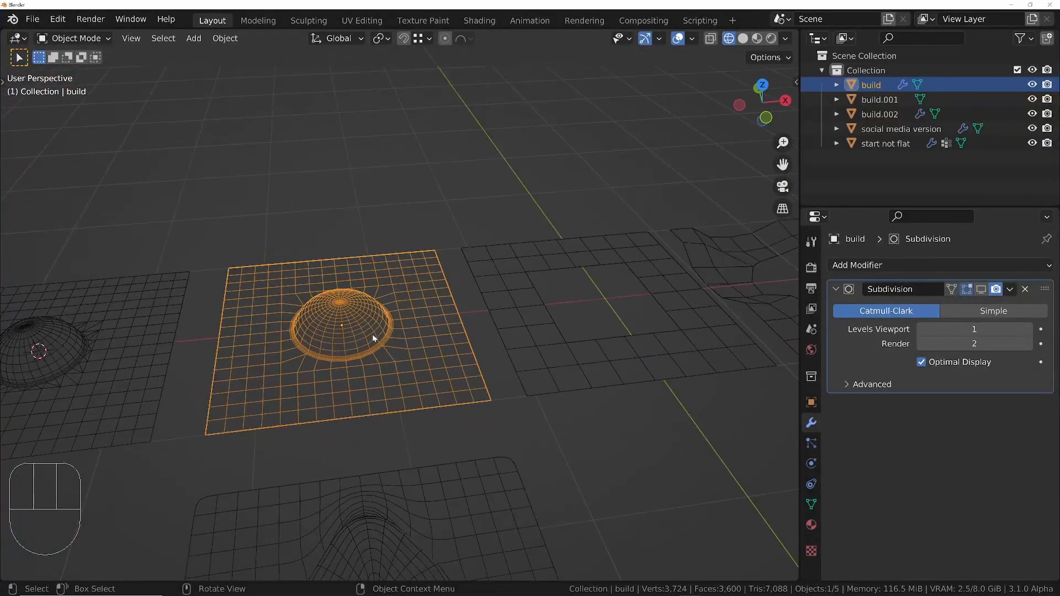
- Return to solid shading and open the plane with the square hole for mesh editing
scroll(393, 340, down, 4)
scroll(498, 353, up, 5)
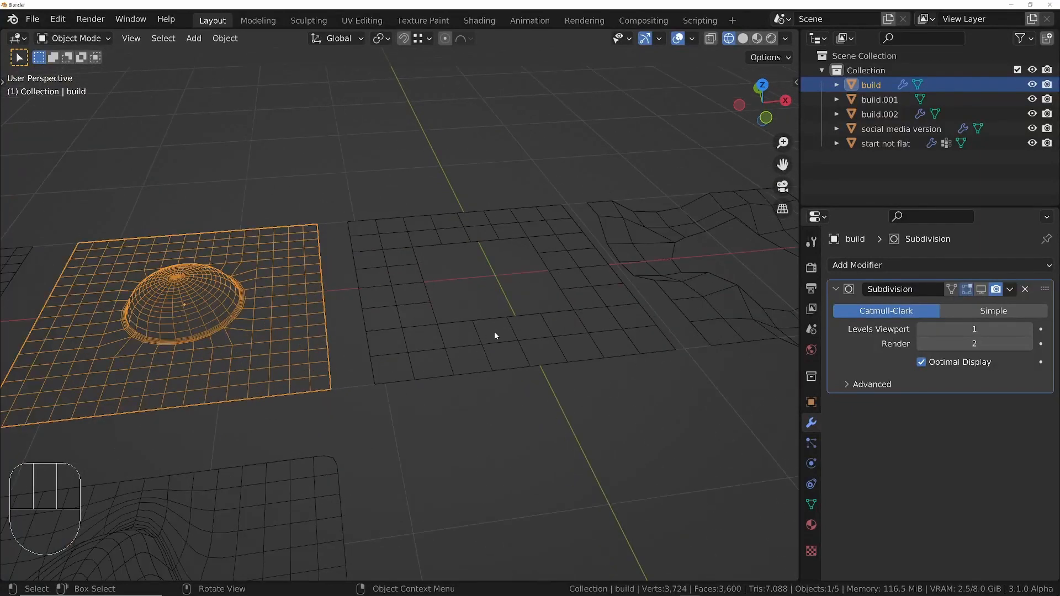
key(z)
click(508, 346)
middle_drag(489, 319, 524, 360)
key(Tab)
scroll(480, 320, up, 3)
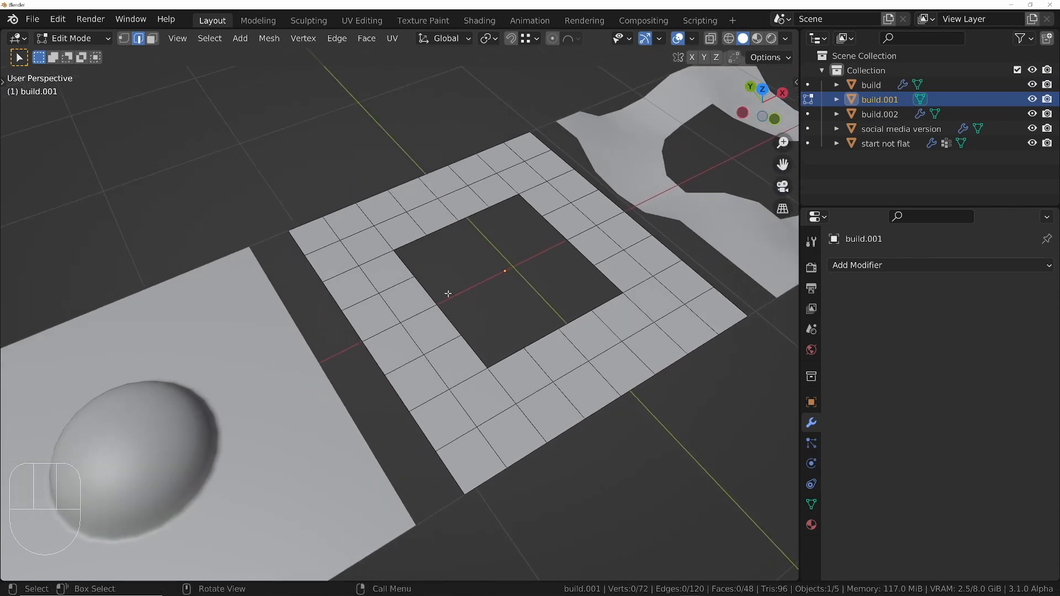
- Round the square hole's border edge loop into a circle with LoopTools Circle
alt+click(417, 247)
right_click(651, 211)
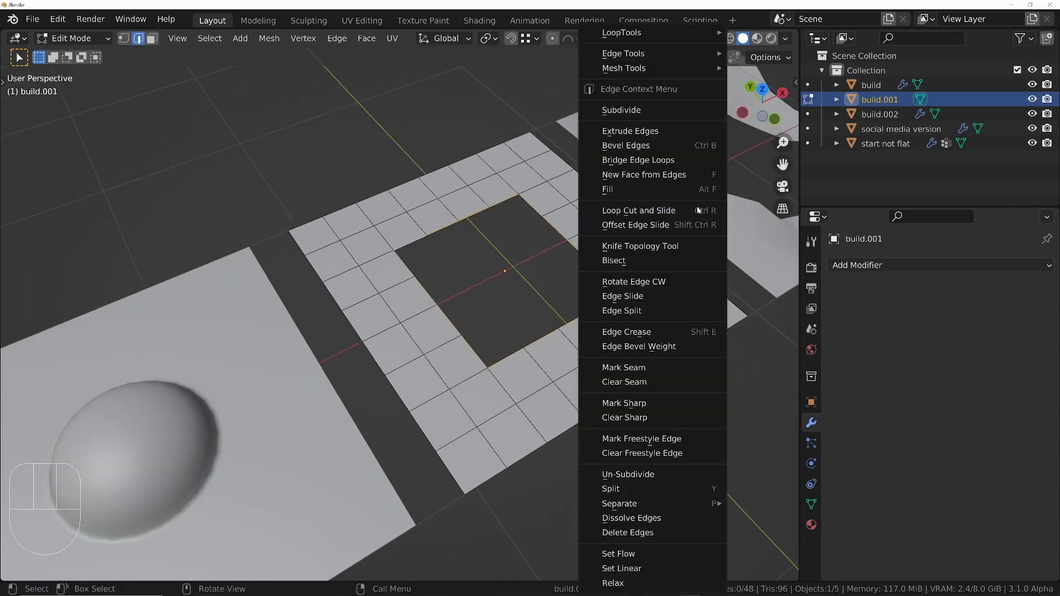
mouse_move(621, 33)
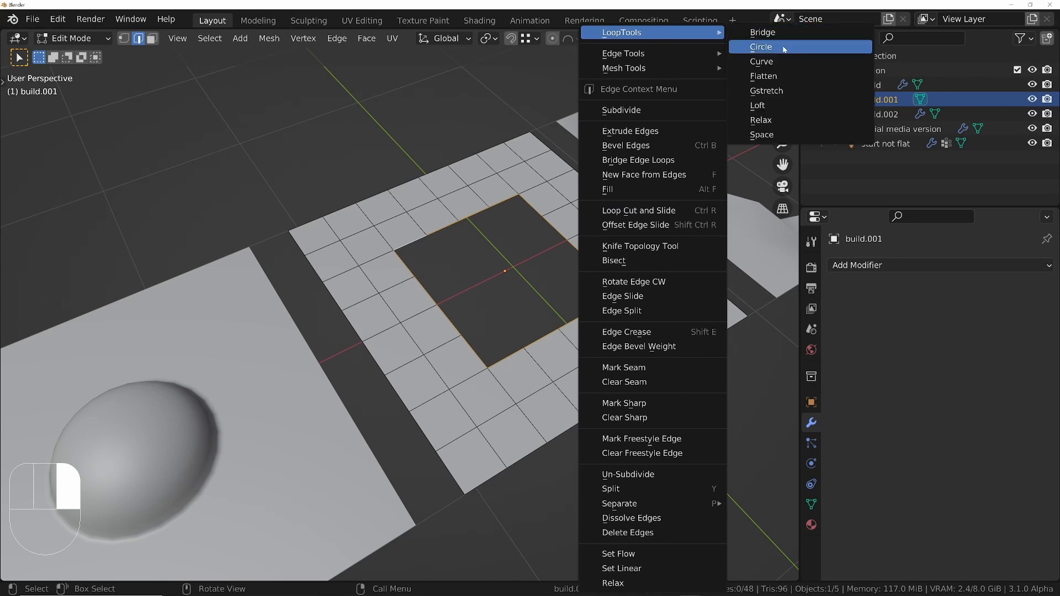
click(821, 45)
middle_drag(600, 279, 568, 304)
shift+middle_drag(567, 304, 584, 413)
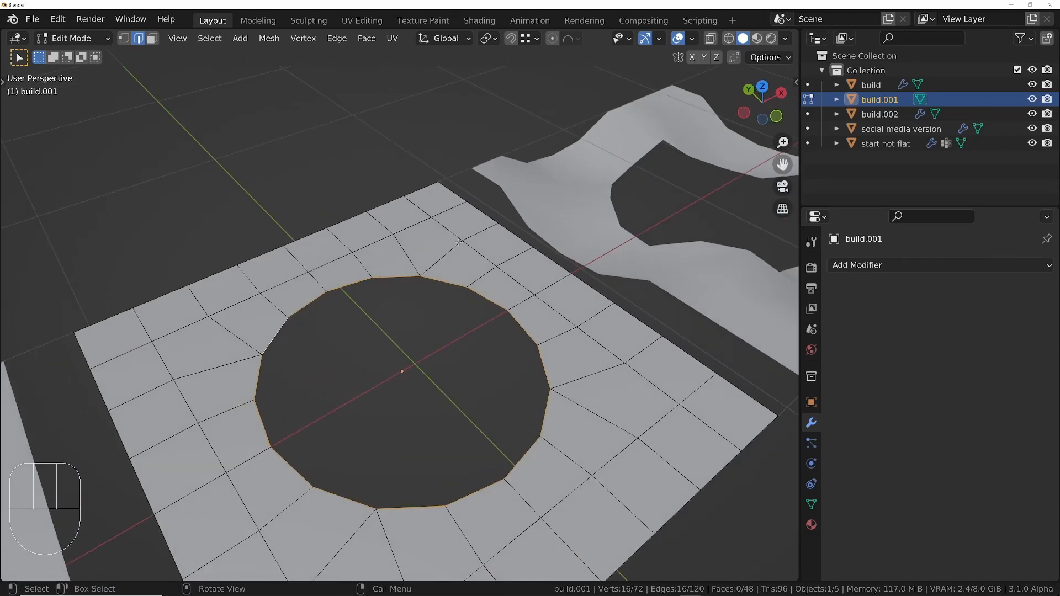
- Subdivide the edges of the hole's border loop with 2 cuts
ctrl+middle_drag(669, 438, 617, 328)
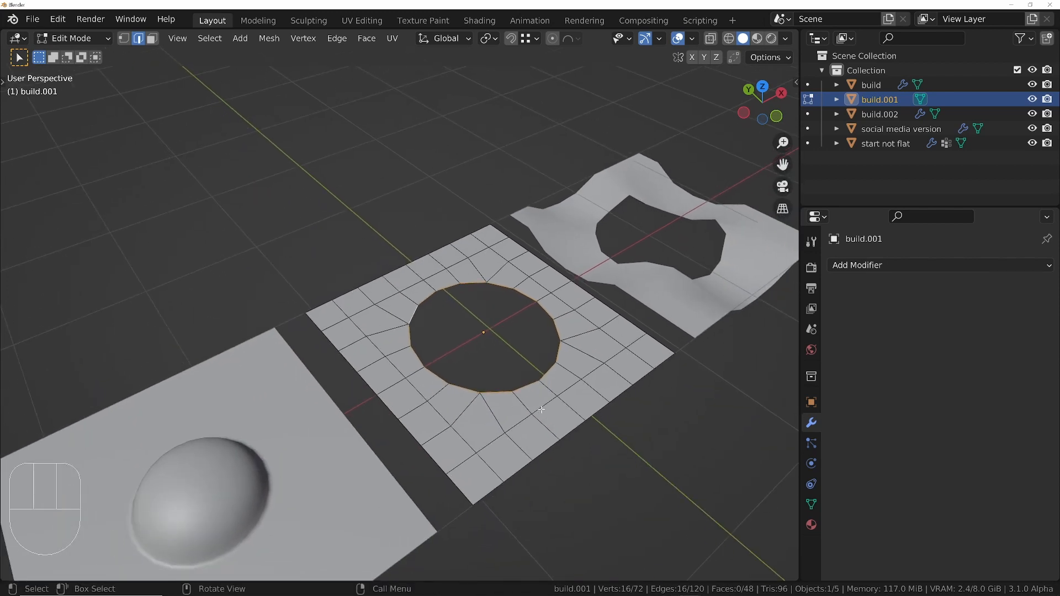
middle_drag(541, 410, 599, 362)
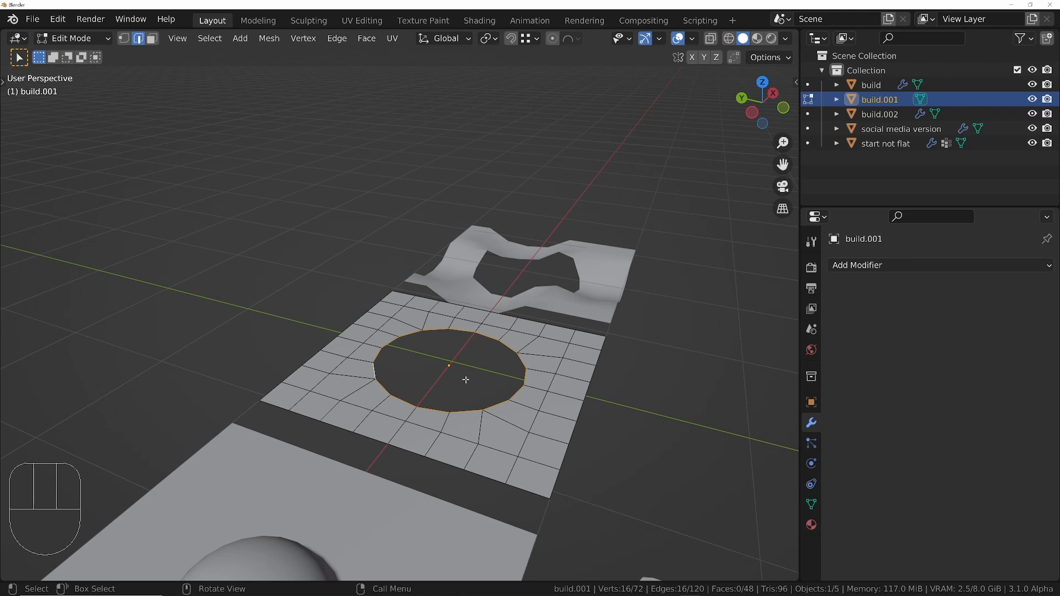
scroll(526, 361, up, 5)
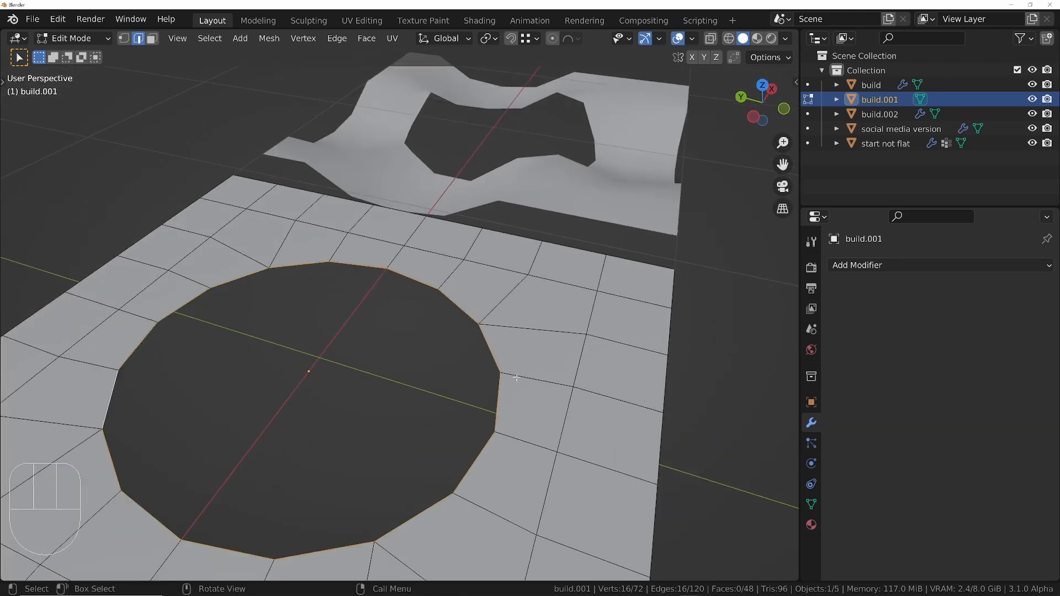
scroll(478, 272, down, 3)
middle_drag(558, 312, 479, 304)
scroll(478, 253, up, 4)
key(1)
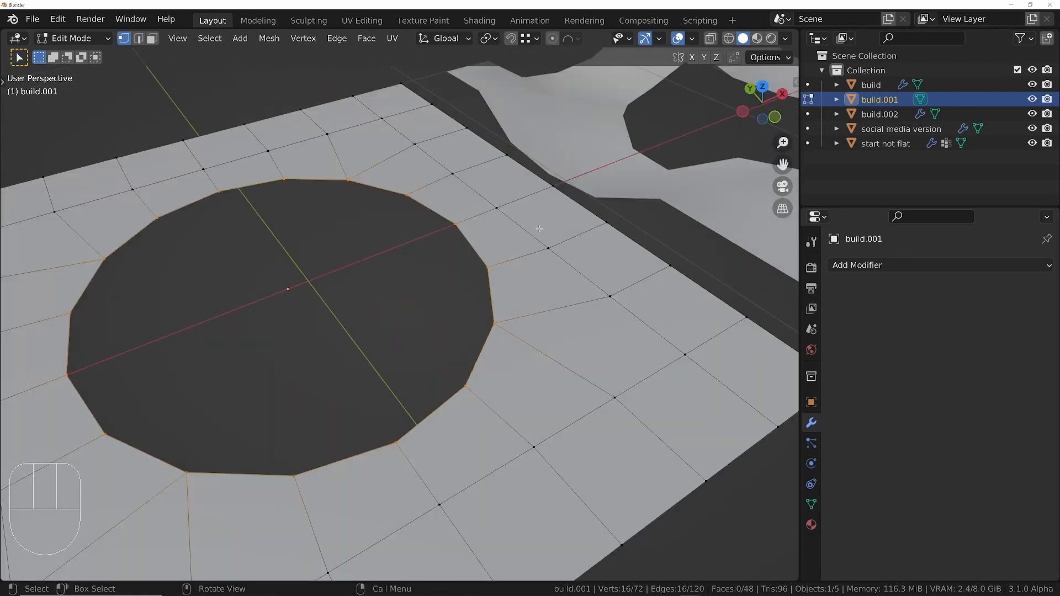
key(2)
right_drag(522, 232, 494, 102)
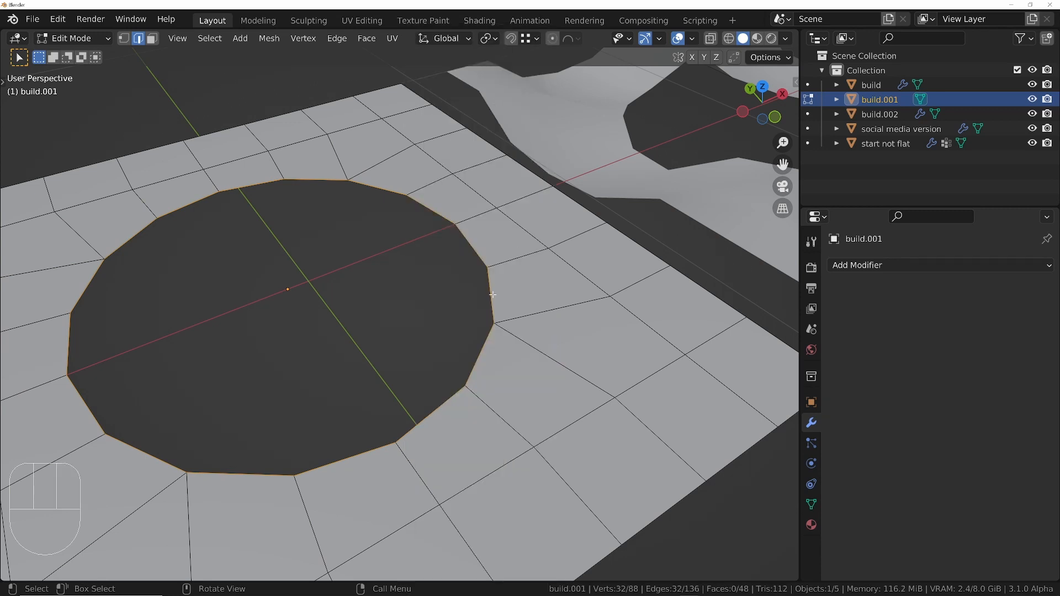
key(F9)
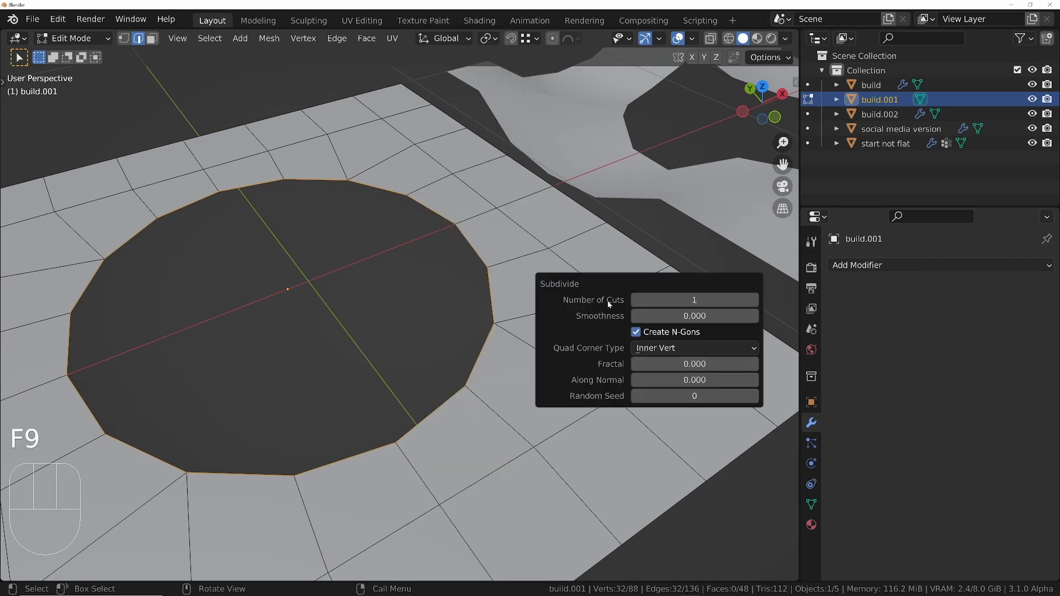
click(755, 301)
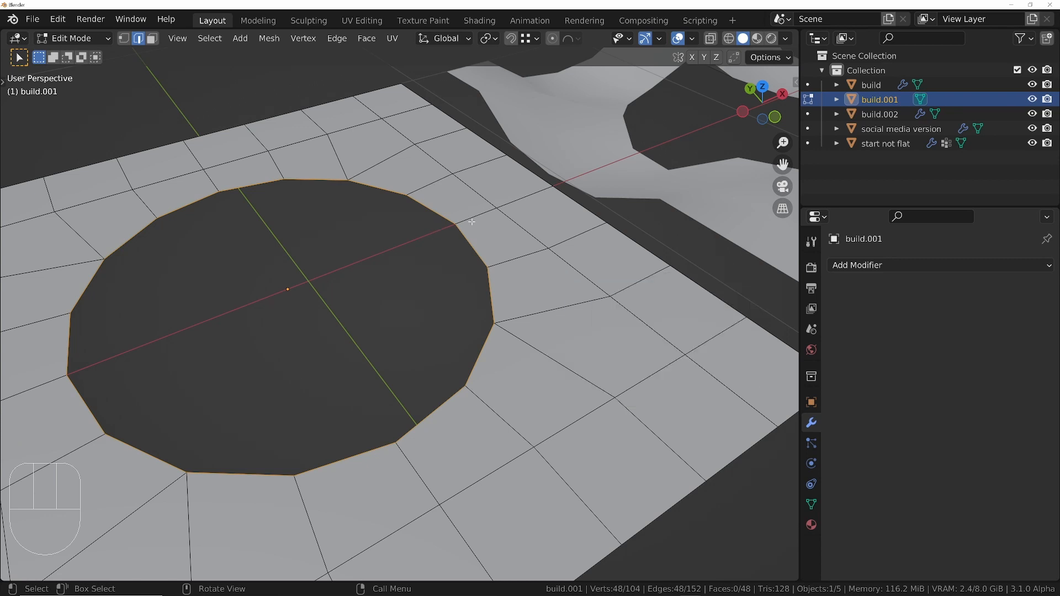
- Apply LoopTools Circle again so the subdivided vertices of the hole's border lie on a smooth circle
scroll(479, 249, up, 6)
key(1)
middle_drag(479, 248, 492, 310)
middle_drag(472, 359, 412, 284)
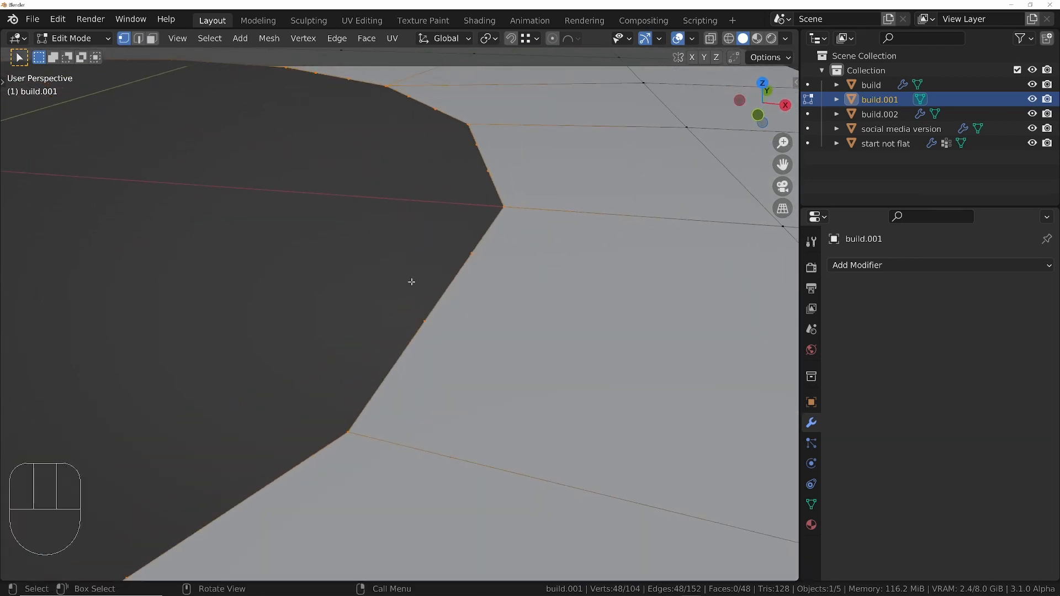
middle_drag(497, 250, 558, 277)
right_click(590, 244)
right_drag(589, 243, 669, 157)
scroll(530, 326, down, 12)
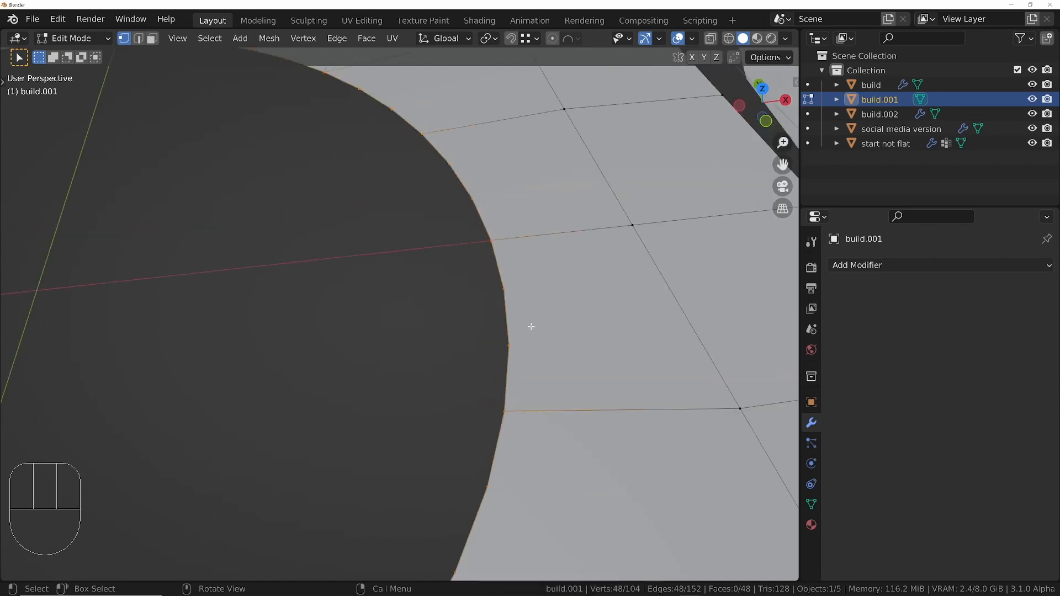
middle_drag(514, 376, 541, 386)
scroll(485, 412, up, 5)
scroll(484, 411, down, 4)
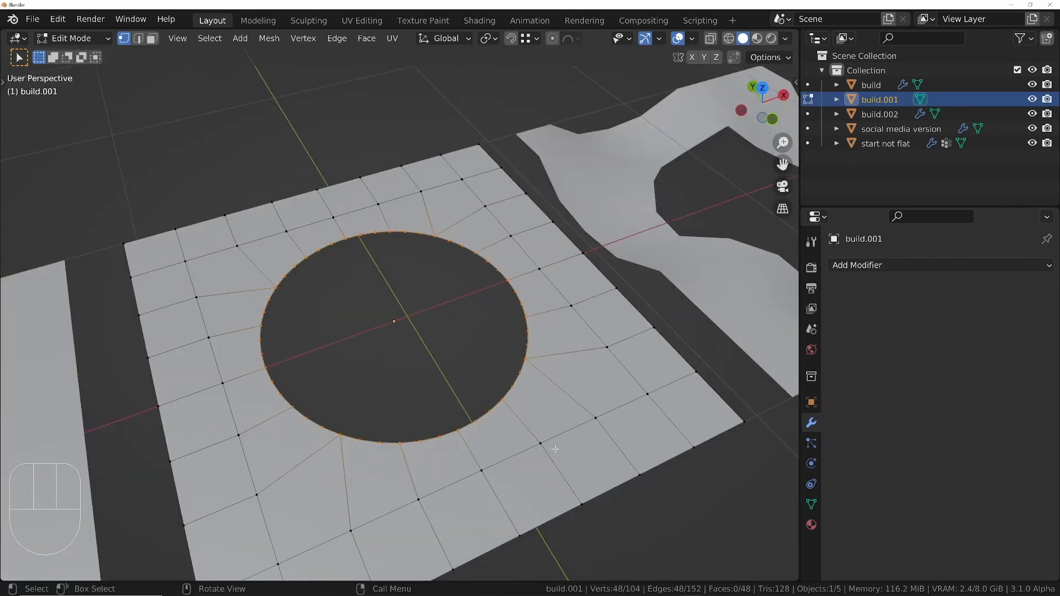
- Extrude the hole's border loop and scale it inward to about 0.98, forming a narrow rim
scroll(589, 384, down, 3)
middle_drag(589, 384, 533, 398)
scroll(535, 362, up, 4)
middle_drag(535, 362, 557, 351)
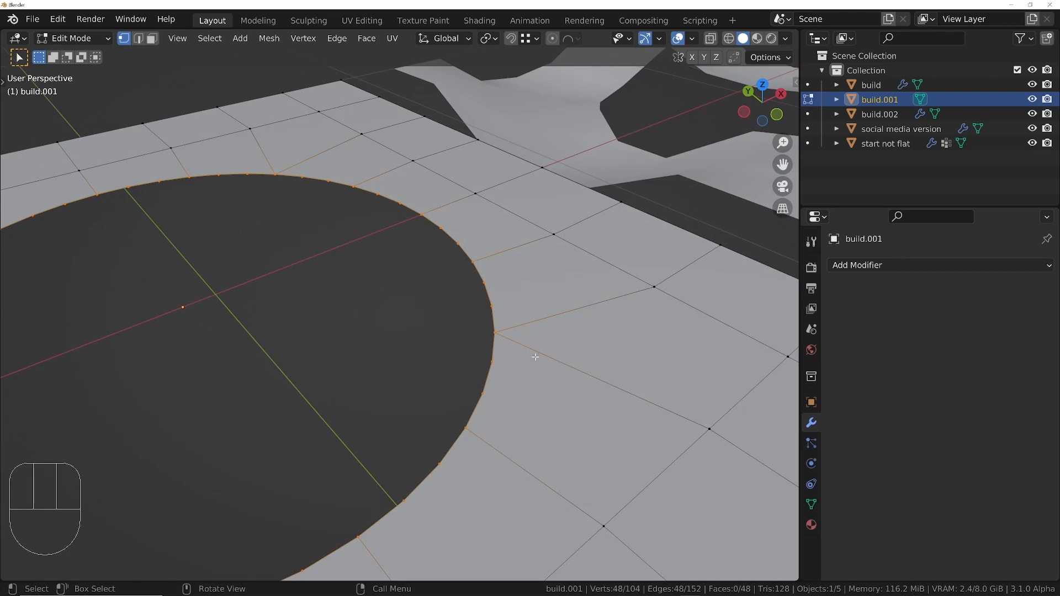
key(2)
key(e)
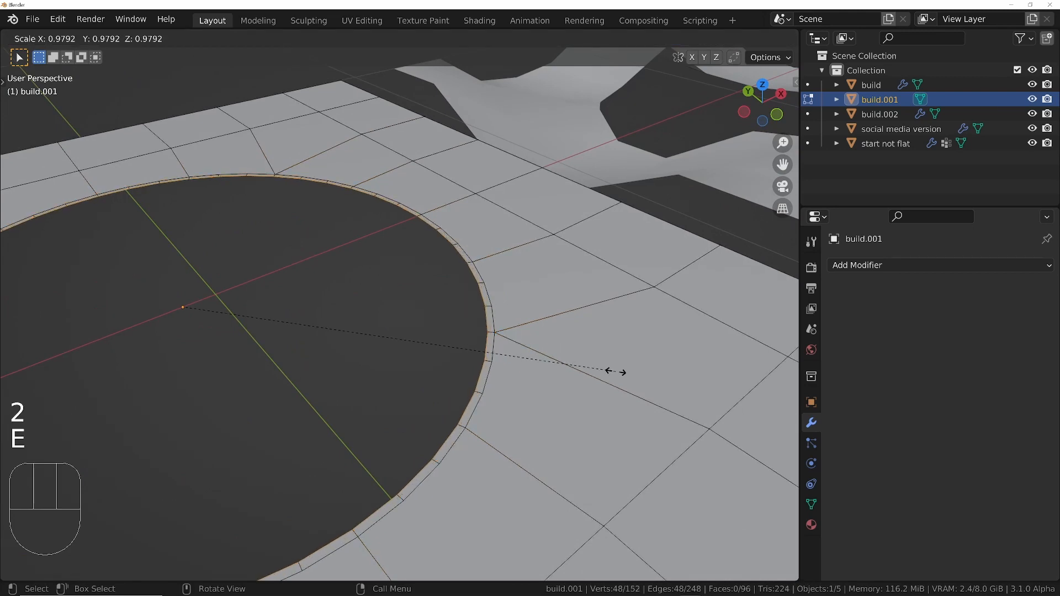
click(613, 372)
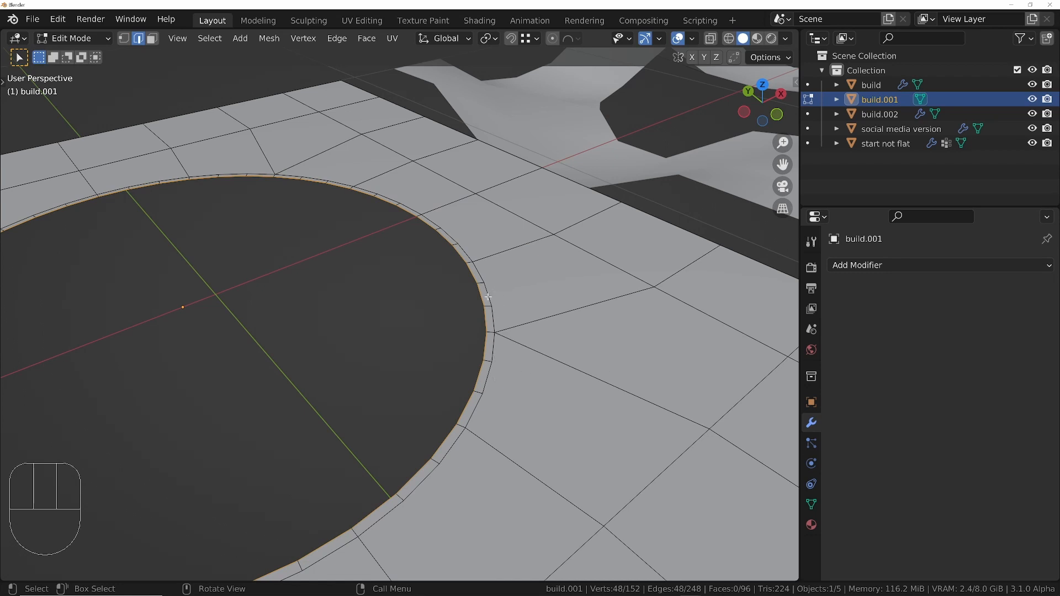
- Extrude the rim's inner edge loop and scale it in almost to the hole's centre, closing the opening
scroll(494, 320, up, 3)
middle_drag(495, 388, 457, 420)
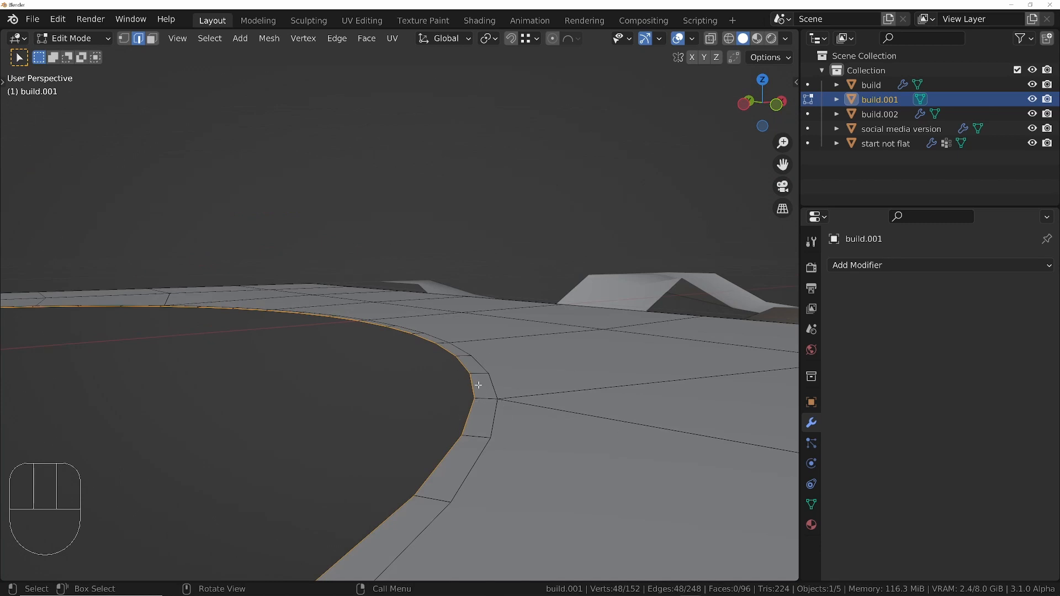
middle_drag(478, 385, 522, 408)
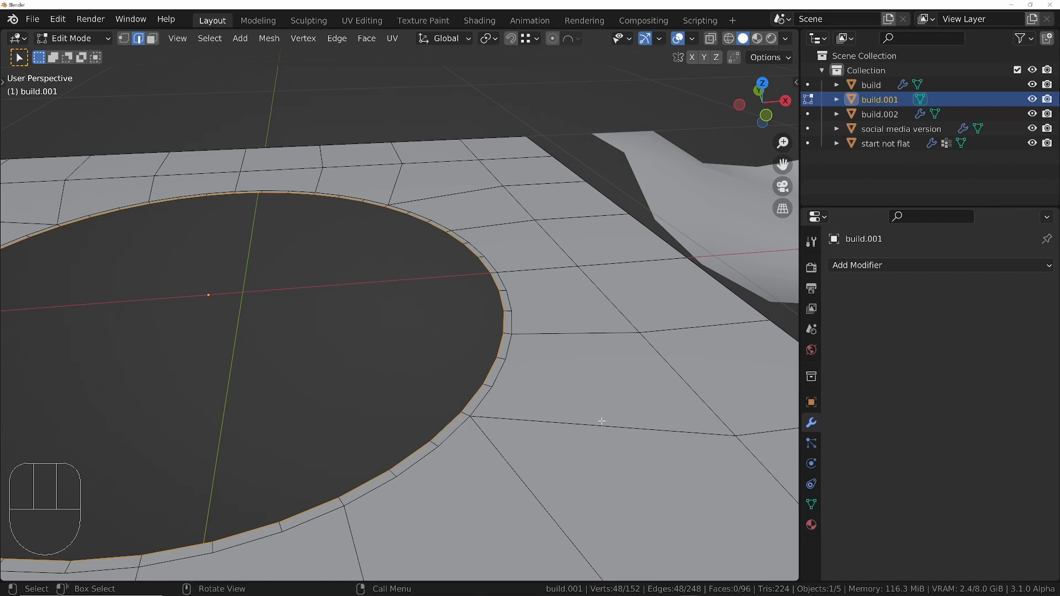
scroll(505, 293, down, 3)
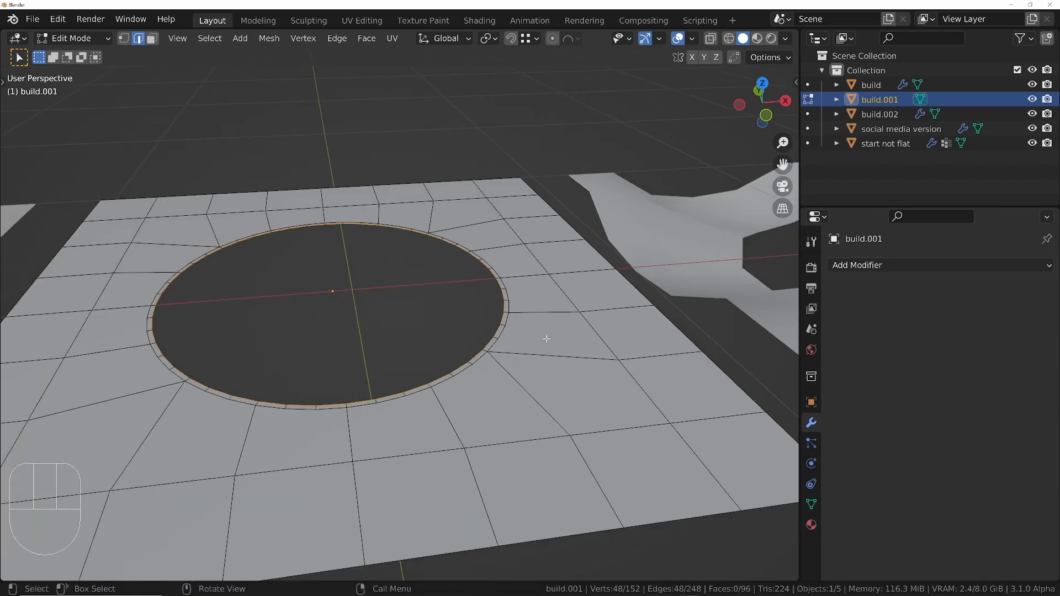
middle_drag(564, 269, 601, 322)
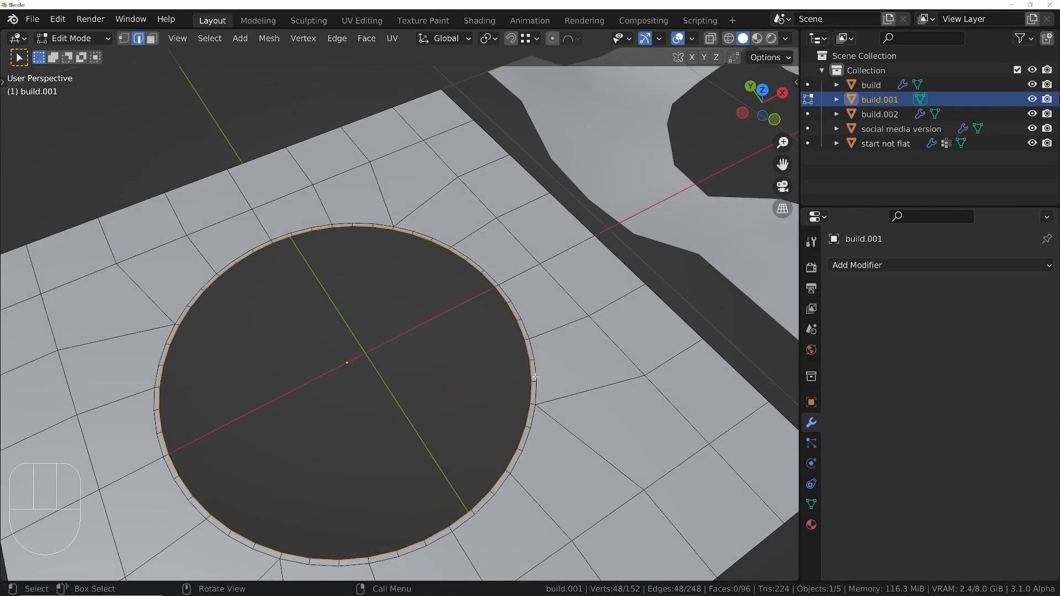
middle_drag(536, 377, 537, 372)
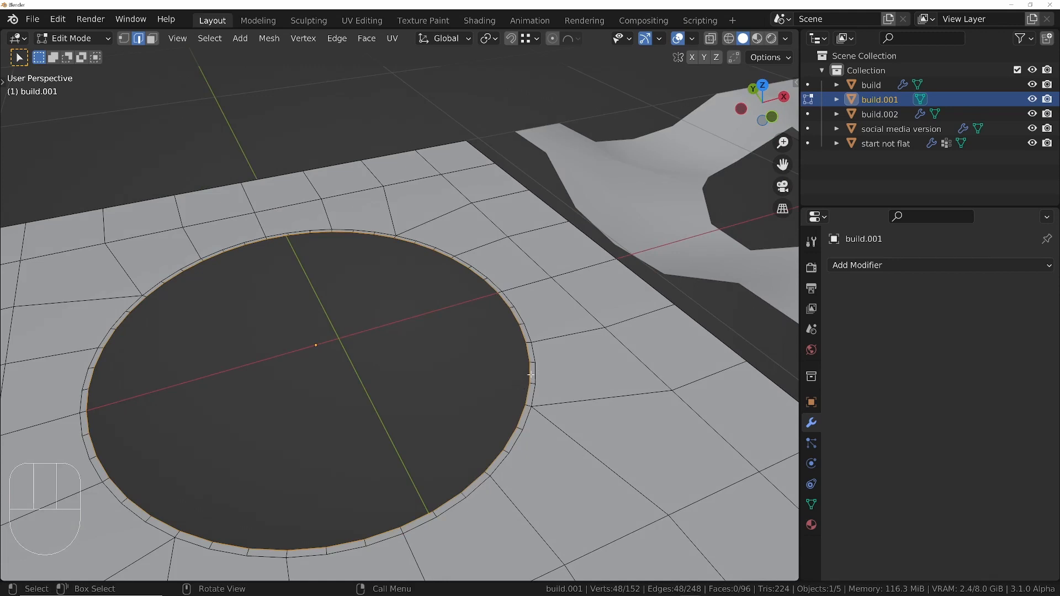
key(e)
key(s)
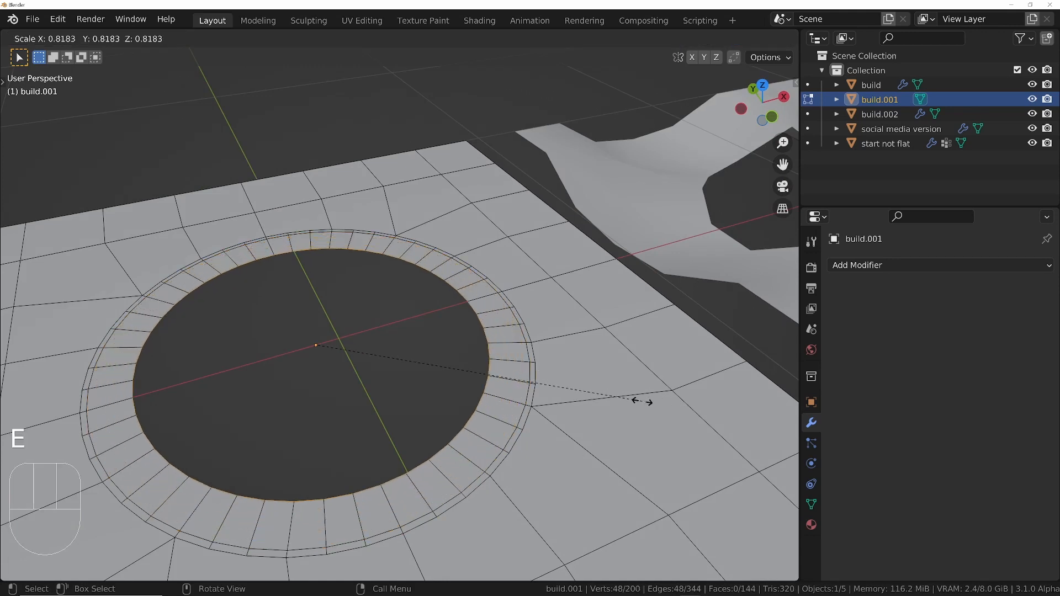
click(325, 356)
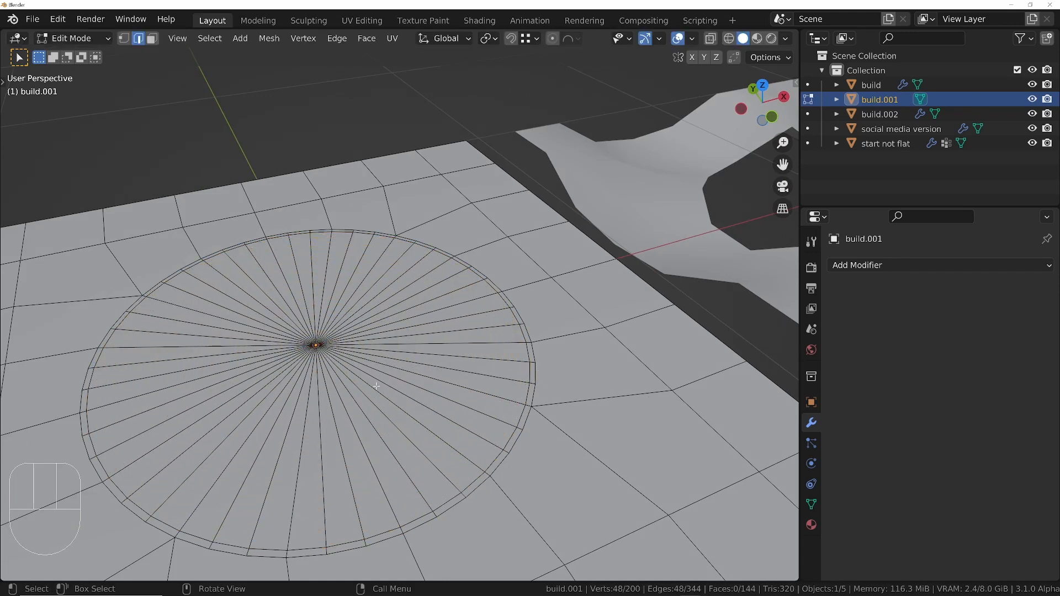
- Add a series of concentric loop cuts across the filled circle and merge the innermost ring of vertices at its centre
key(ctrl+r)
scroll(309, 351, up, 14)
click(301, 350)
scroll(297, 348, up, 9)
key(1)
alt+click(358, 355)
key(m)
click(333, 366)
key(Tab)
key(Tab)
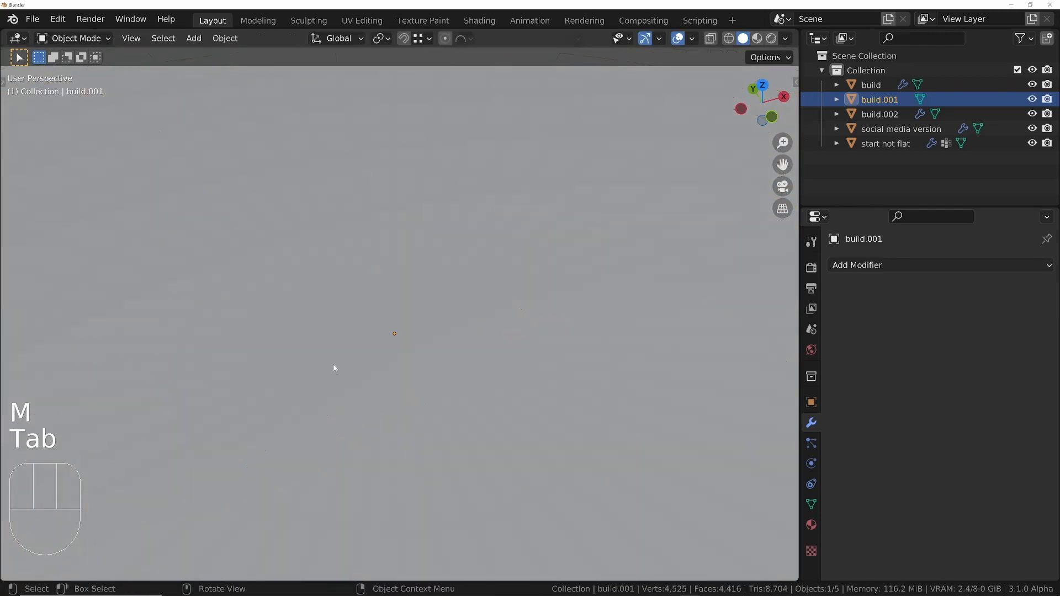
- Raise the circle's centre about 0.33 m along Z with proportional editing, using a radius of about 0.51 m, to form a dome
scroll(433, 347, down, 15)
click(432, 345)
middle_drag(442, 348, 445, 325)
click(553, 38)
key(g)
key(z)
scroll(565, 338, down, 3)
scroll(565, 323, up, 2)
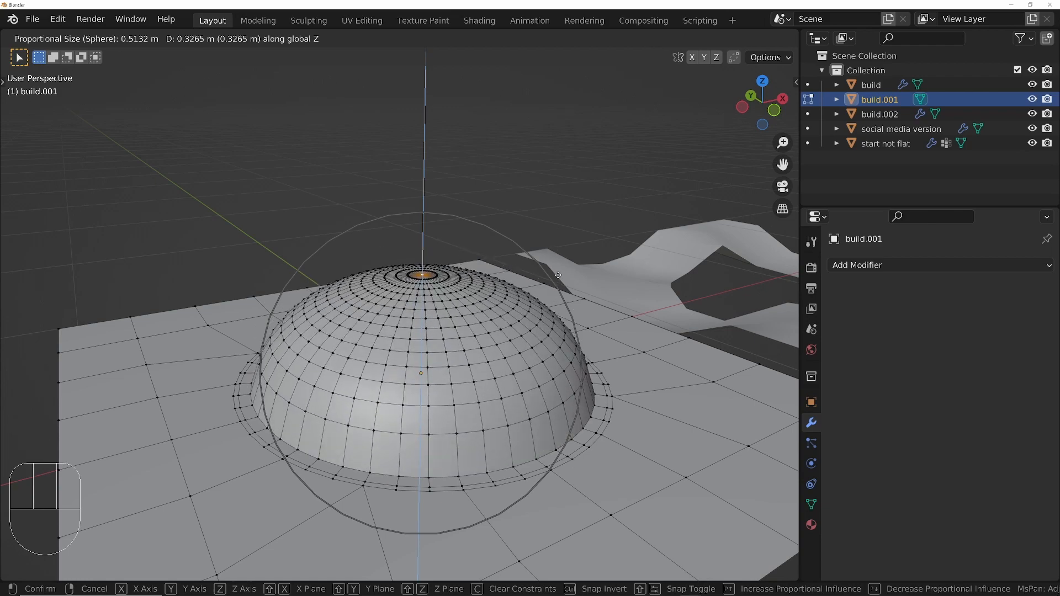
click(573, 293)
- Bevel the edge loop around the new dome's base, and leave mesh editing
middle_drag(573, 298, 580, 359)
key(2)
alt+click(583, 428)
scroll(588, 437, up, 2)
key(ctrl+b)
click(630, 403)
scroll(607, 387, down, 8)
key(Tab)
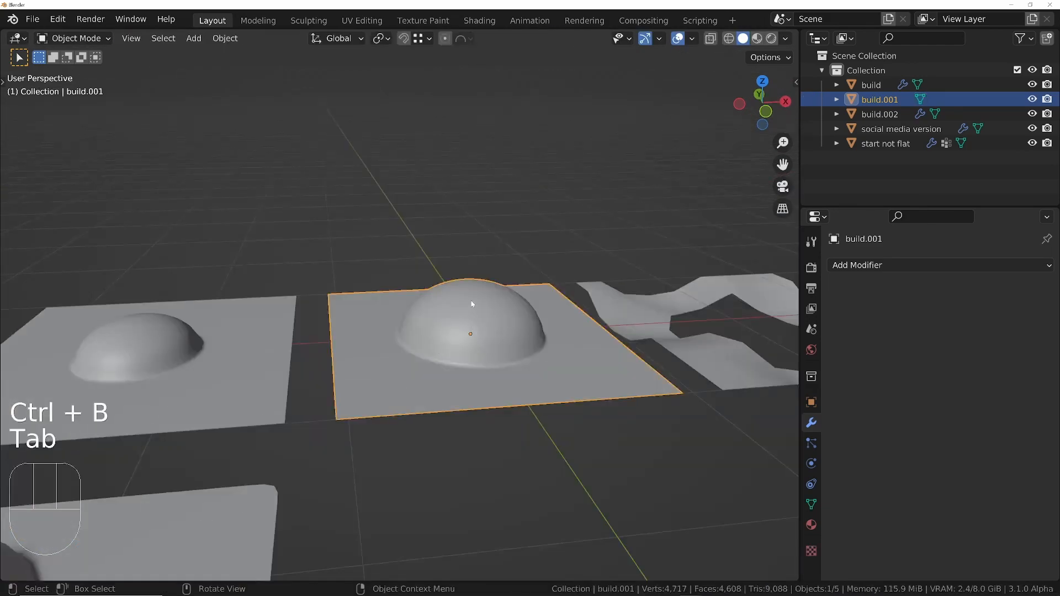
- Examine the topology of the new dome and the neighbouring objects in wireframe
middle_drag(471, 303, 522, 356)
key(shift+z)
scroll(475, 375, down, 3)
shift+middle_drag(463, 381, 366, 426)
middle_drag(442, 353, 420, 326)
scroll(486, 326, up, 6)
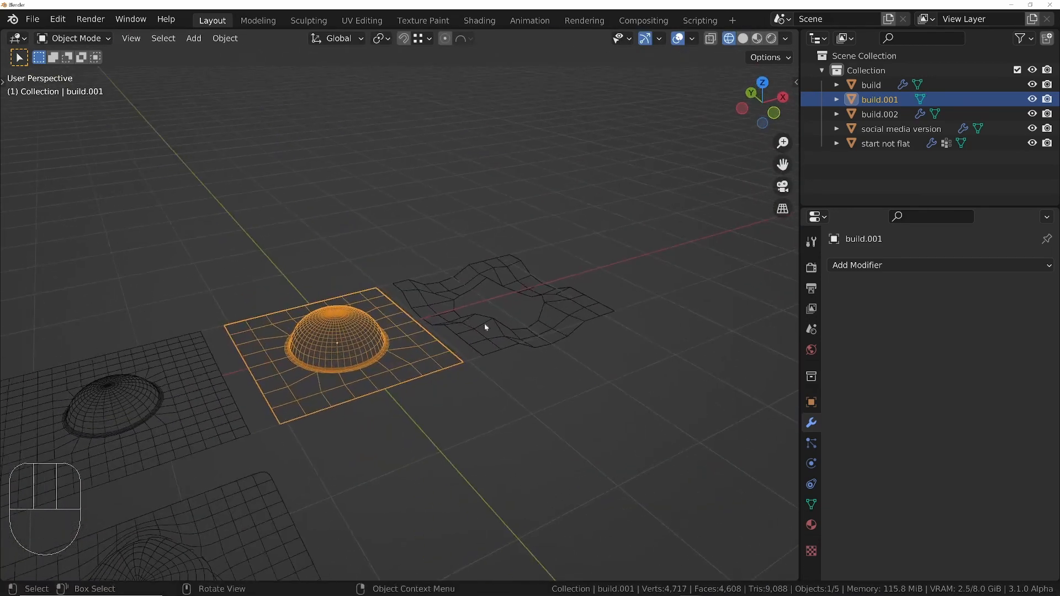
- Select the uneven "start not flat" plane, return to solid shading and open it for mesh editing
middle_drag(561, 324, 540, 320)
scroll(540, 309, up, 5)
click(562, 236)
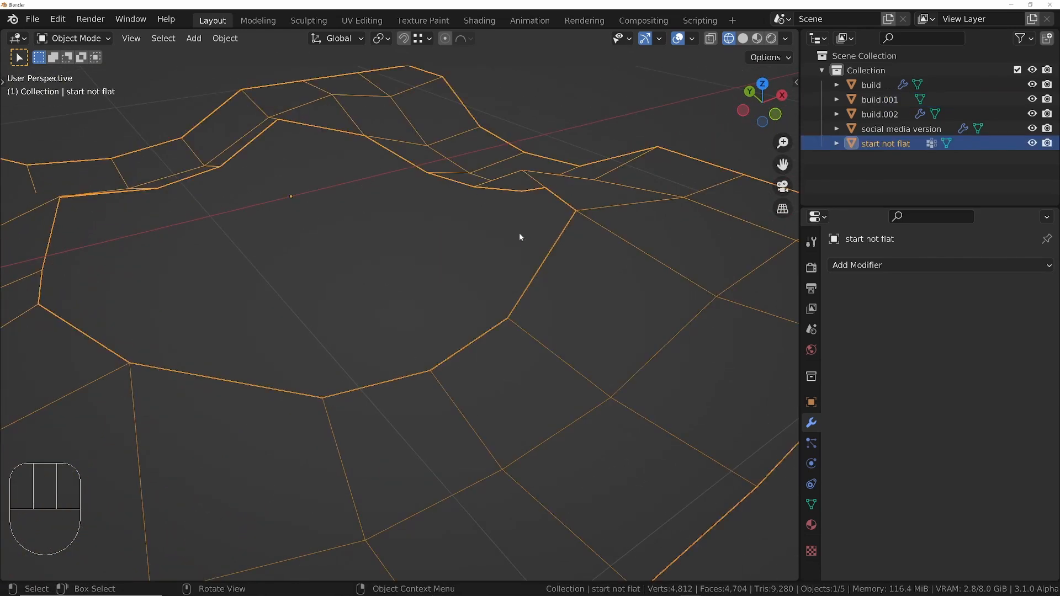
key(z)
key(Tab)
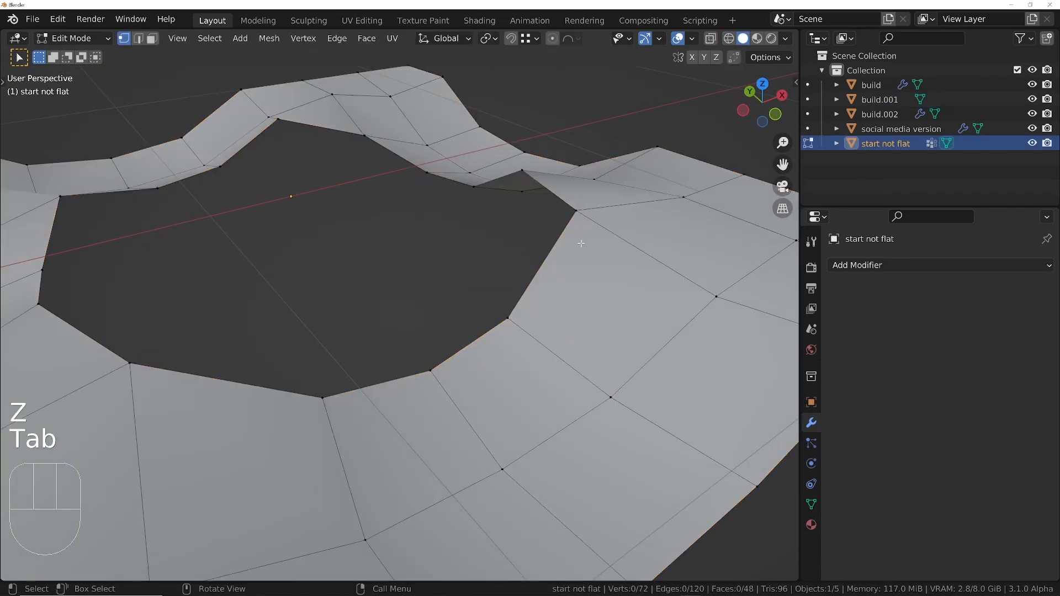
- Extrude the uneven plane's hole border loop and scale it slightly inward, to about 0.95
scroll(574, 249, down, 8)
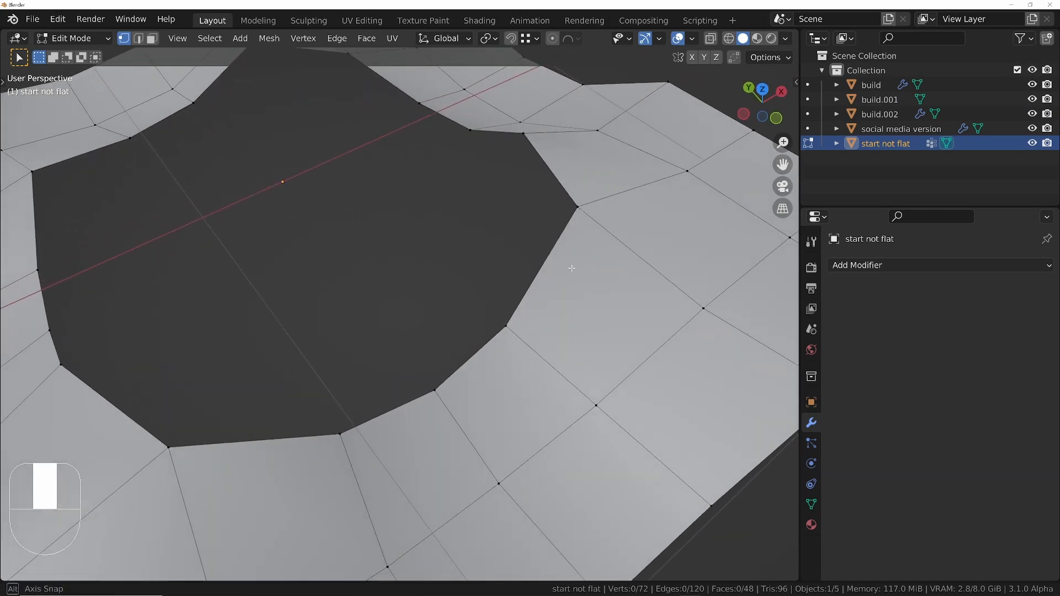
alt+click(556, 272)
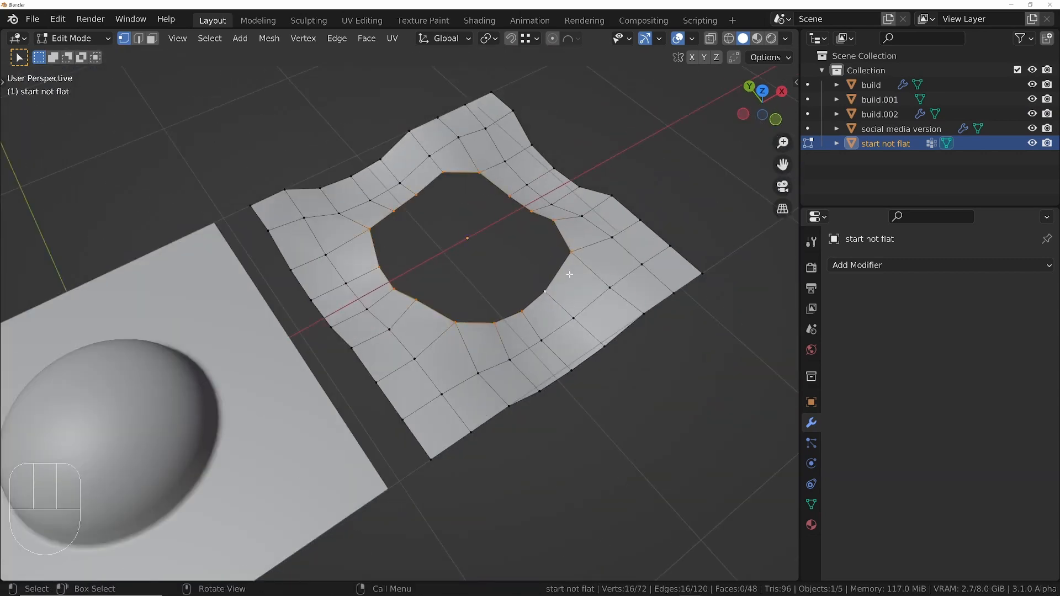
scroll(569, 274, up, 4)
key(e)
key(s)
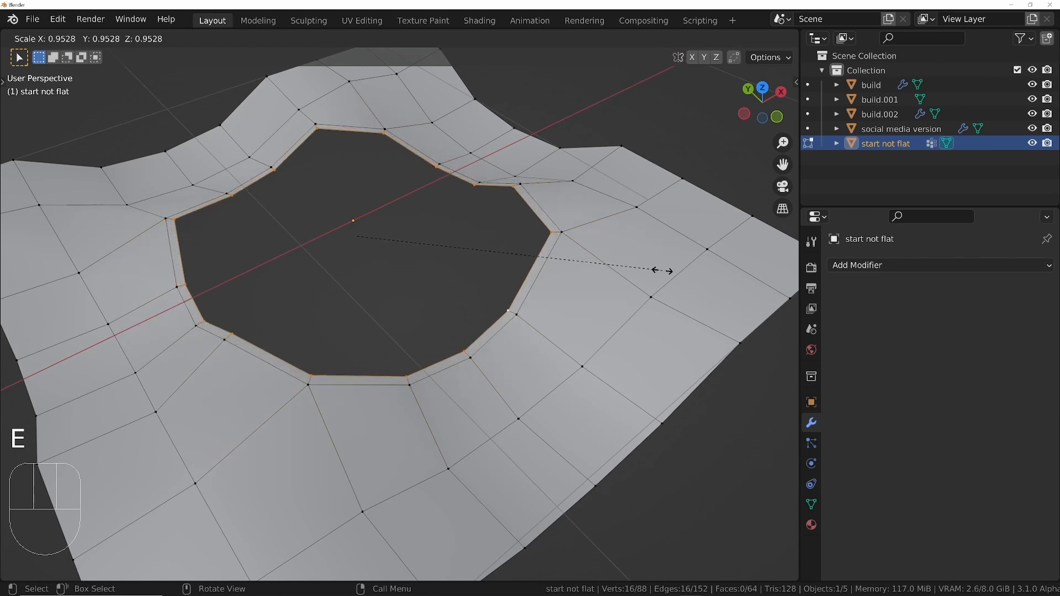
click(658, 269)
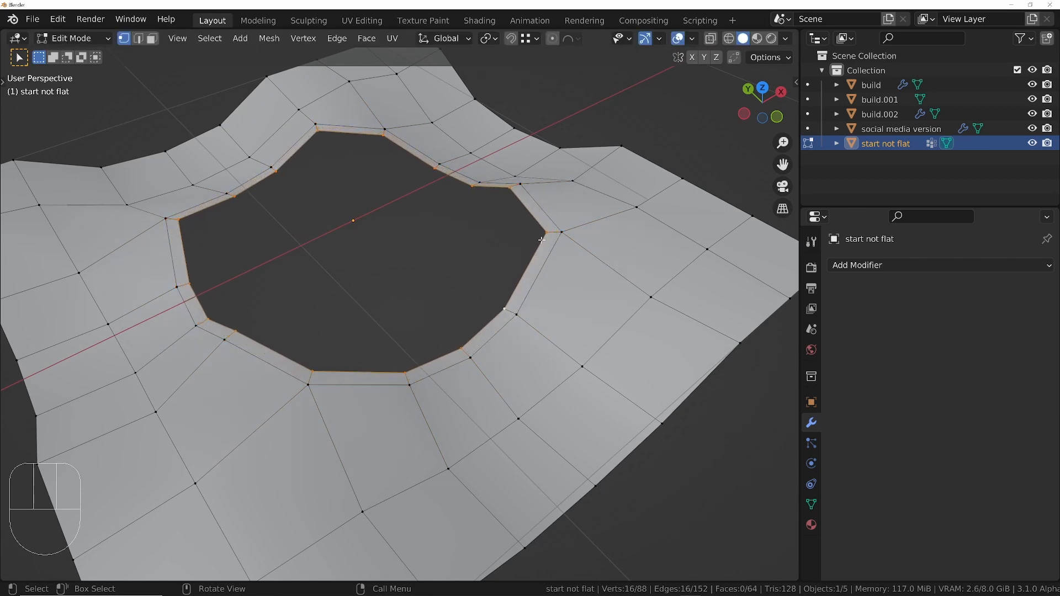
- Extrude the inner border loop of the uneven plane's hole upward into a vertical wall
middle_drag(560, 239, 524, 241)
scroll(558, 233, up, 6)
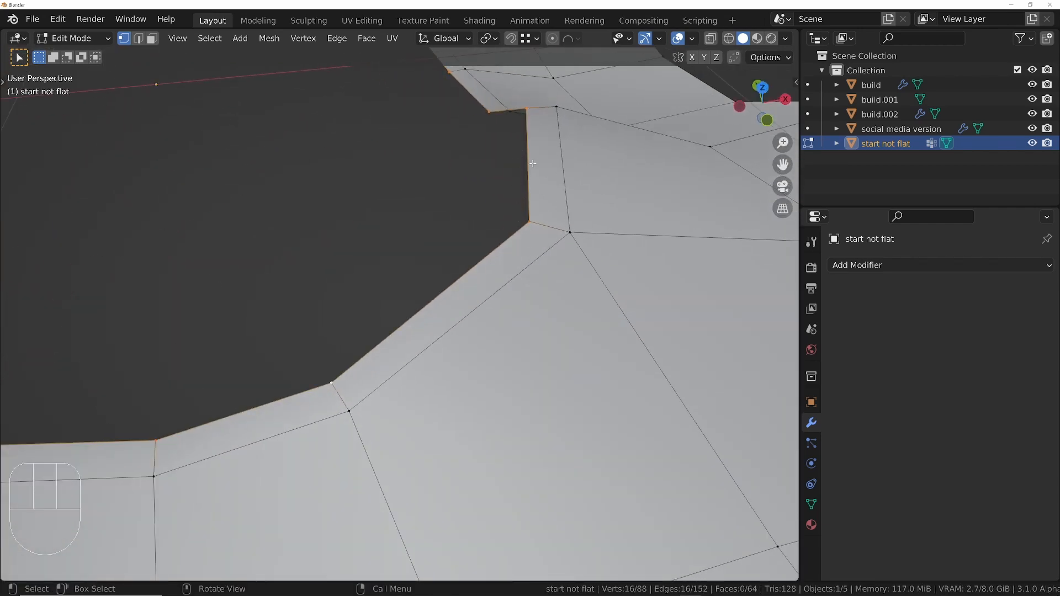
scroll(533, 163, down, 8)
key(e)
click(574, 192)
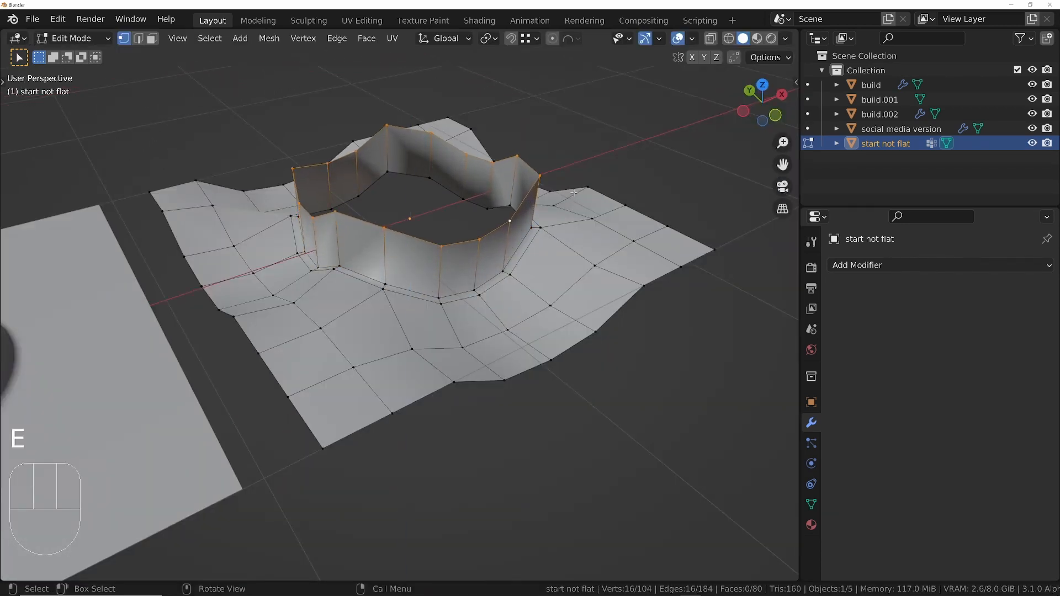
- Flatten the upper rim of the extruded wall by scaling it to 0 along Z
key(s)
key(z)
key(0)
key(Return)
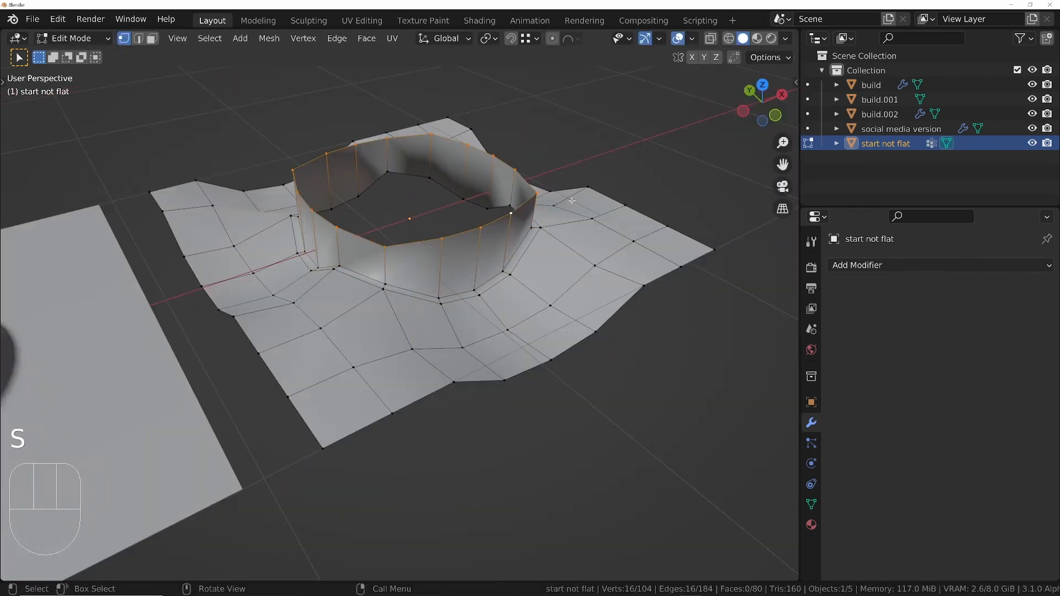
- Round the flattened upper rim into an even circle with the LoopTools Circle operation
middle_drag(572, 201, 502, 203)
right_click(612, 148)
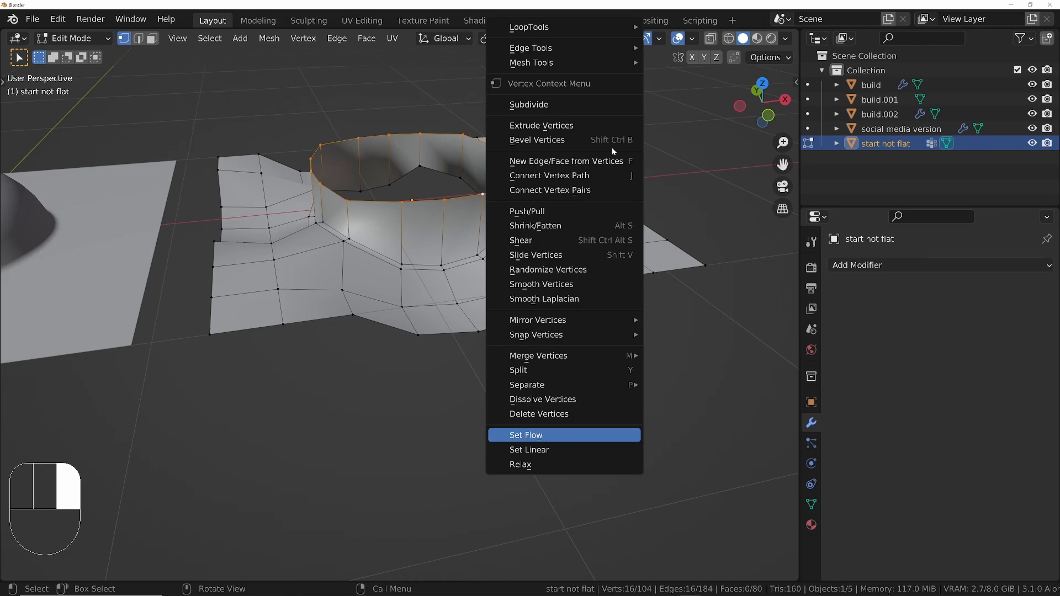
mouse_move(579, 27)
click(670, 40)
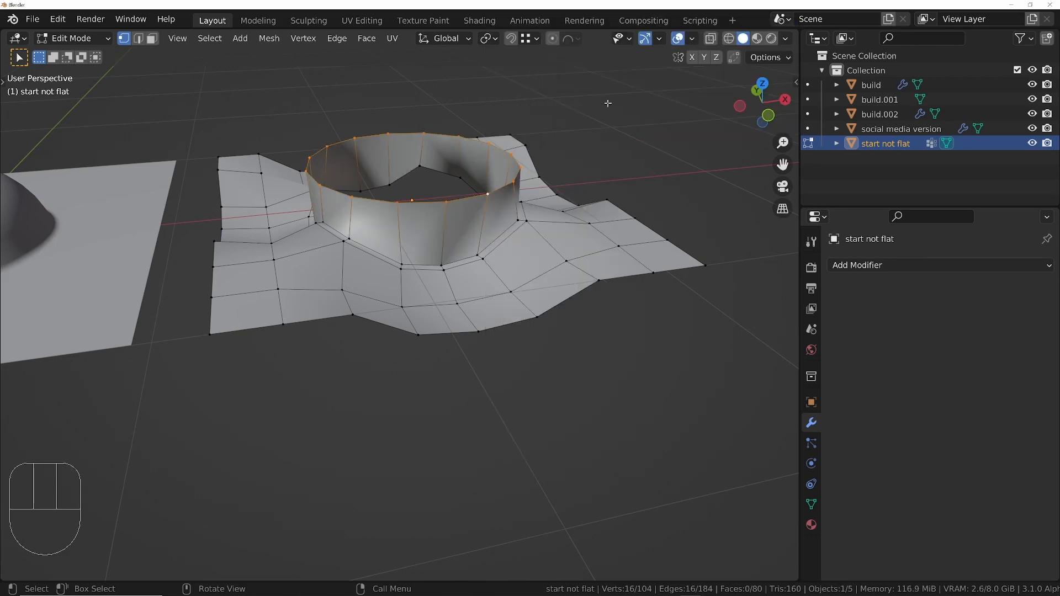
- Lower the circular rim along the Z axis by about 0.14 m, closer to the uneven surface
ctrl+middle_drag(524, 165, 523, 113)
middle_drag(466, 203, 456, 255)
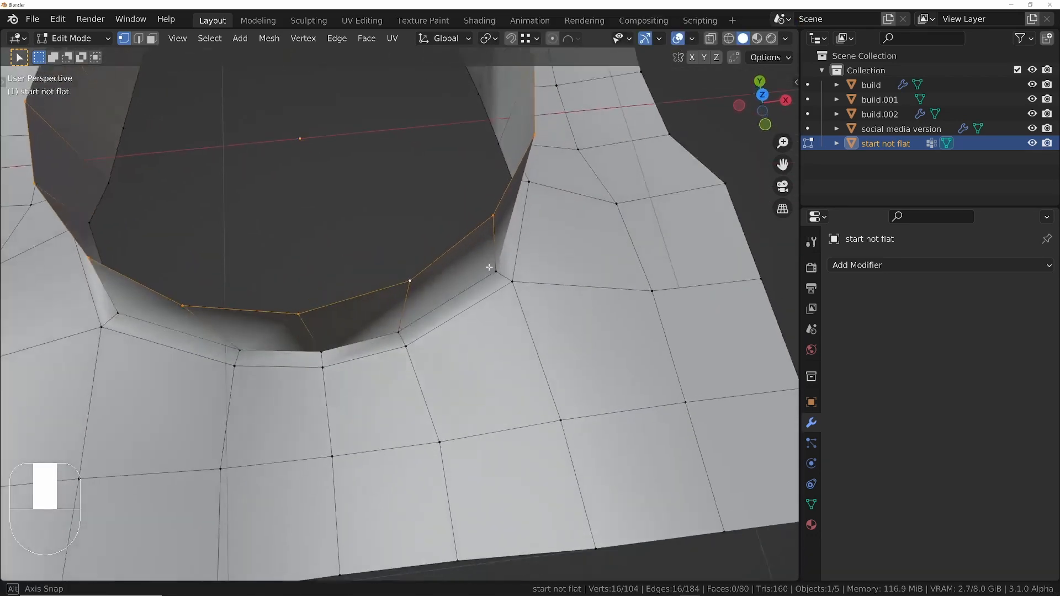
ctrl+middle_drag(516, 154, 528, 231)
shift+middle_drag(517, 152, 514, 186)
ctrl+middle_drag(542, 229, 442, 232)
key(g)
key(z)
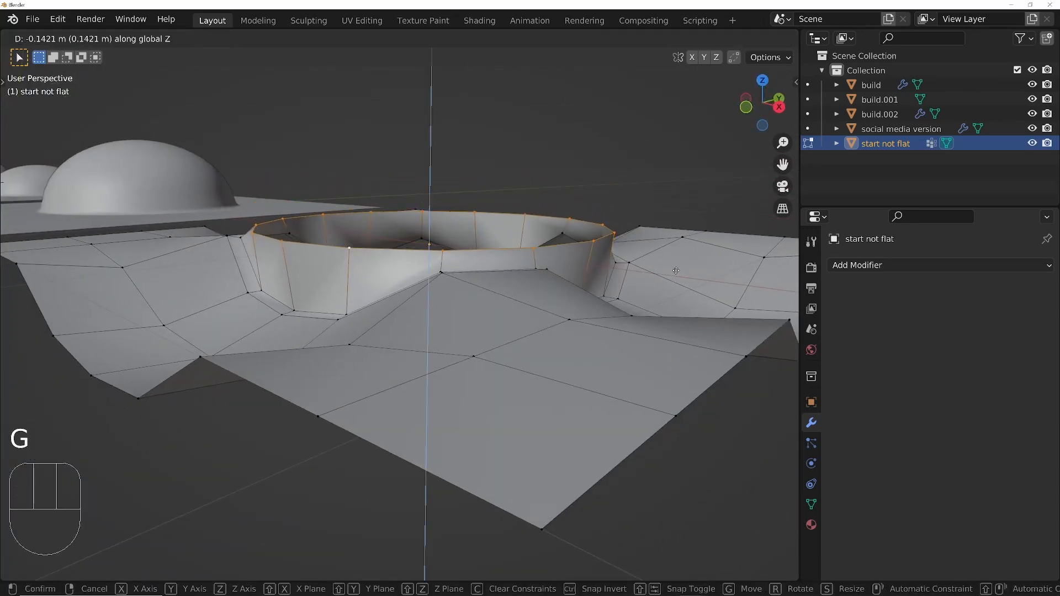
click(676, 269)
- Select the wall's base loop in edge mode and smooth it into the surrounding surface with Set Flow
middle_drag(539, 280, 439, 279)
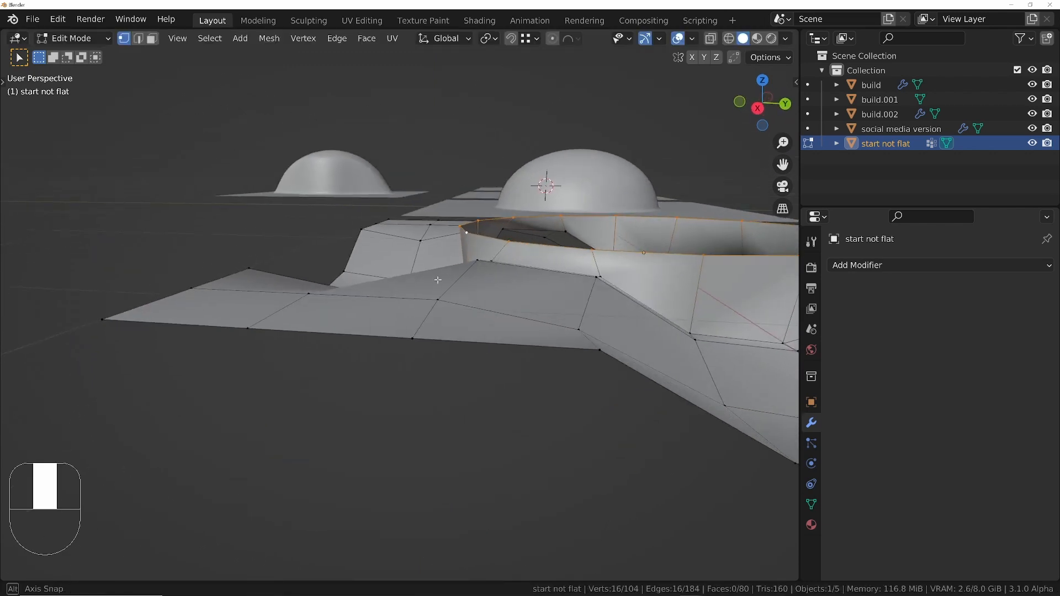
shift+middle_drag(719, 272, 482, 247)
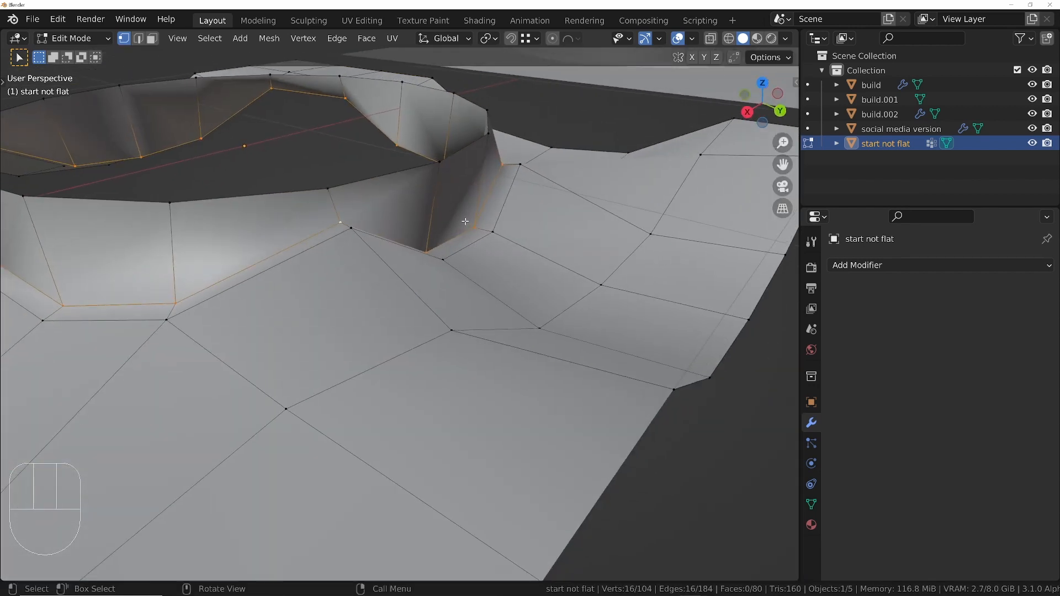
key(2)
scroll(499, 220, up, 2)
right_drag(499, 219, 554, 558)
middle_drag(486, 243, 443, 219)
scroll(442, 219, up, 3)
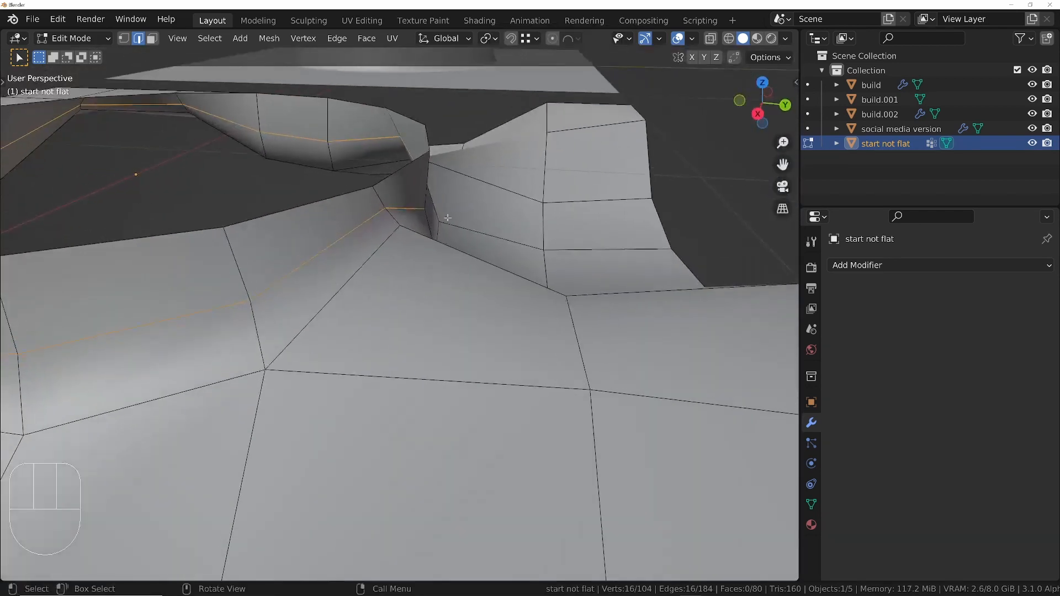
scroll(442, 219, down, 3)
shift+middle_drag(293, 250, 486, 268)
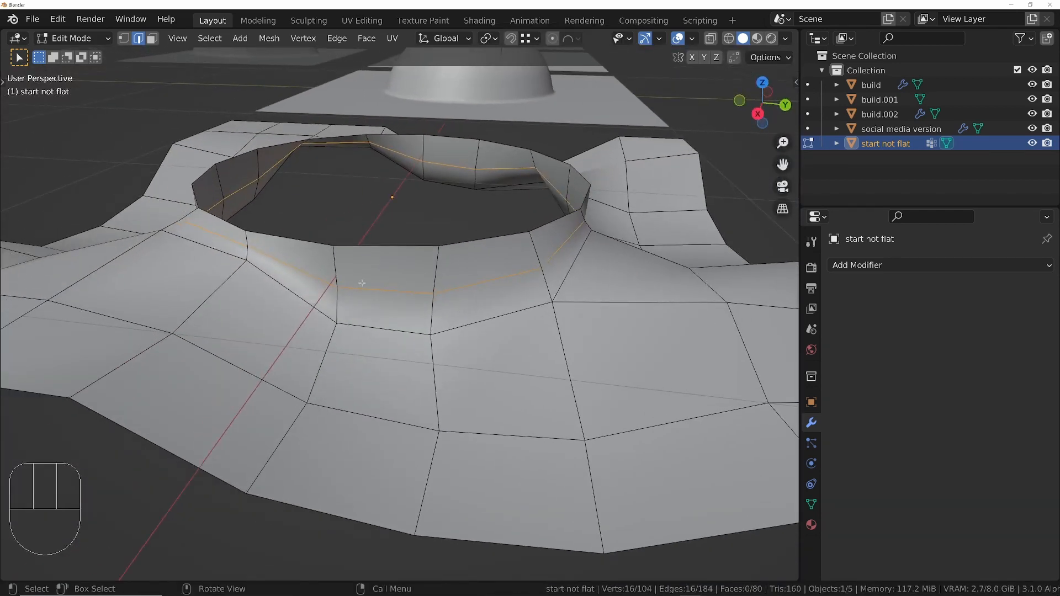
middle_drag(362, 283, 454, 252)
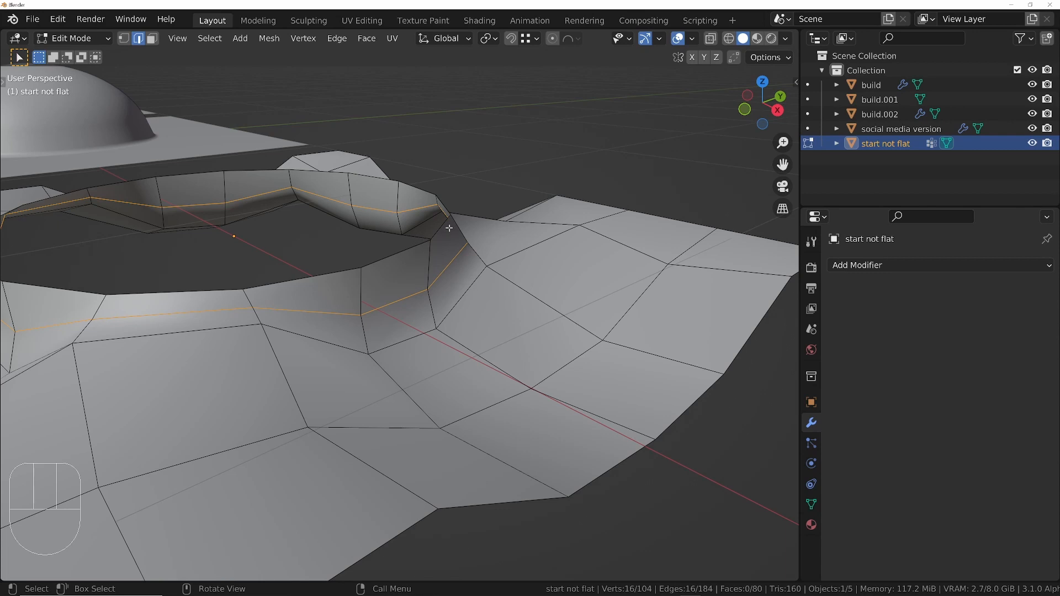
- Look up the EdgeFlow add-on in the add-on preferences by filtering for "flow", and put the preferences away
click(58, 20)
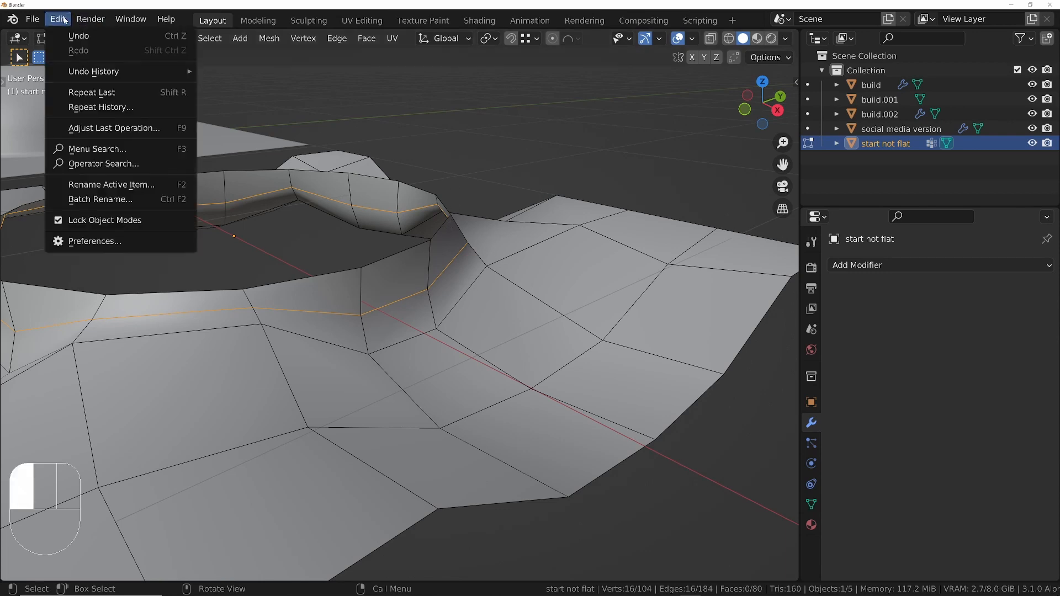
click(66, 244)
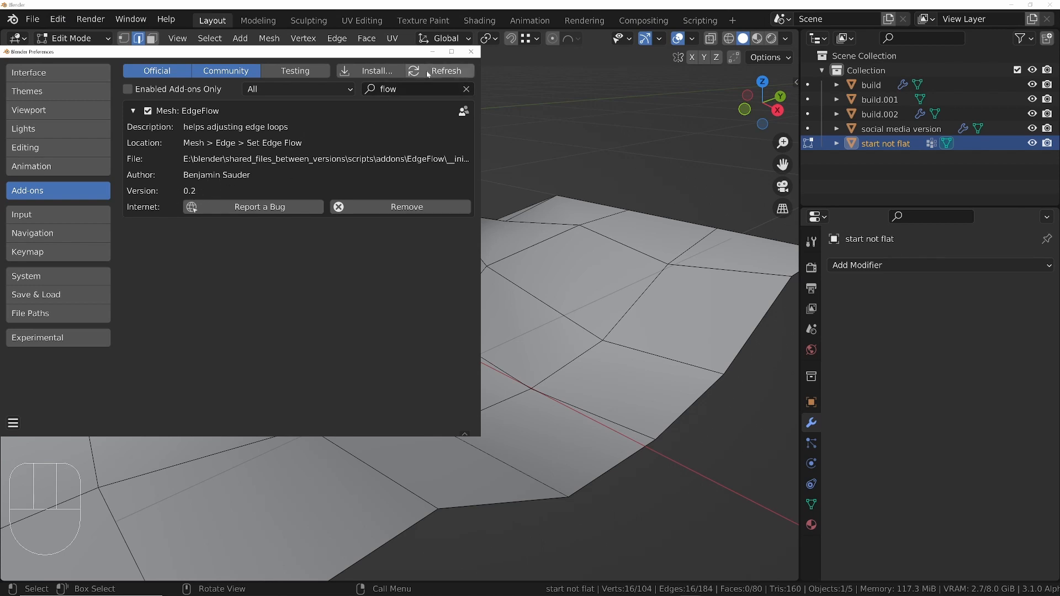
click(438, 53)
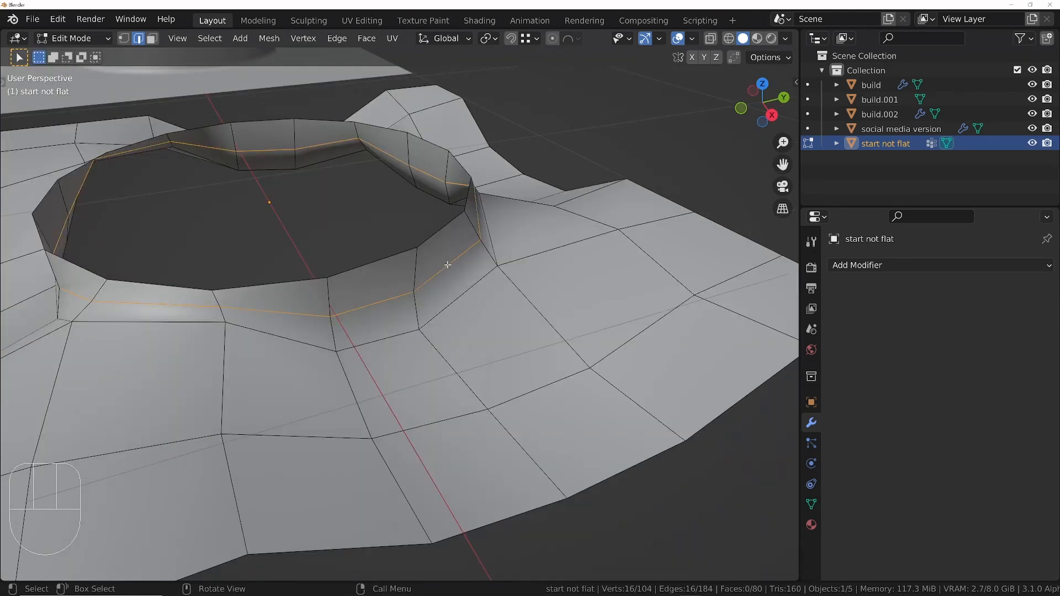
- Select the top rim edge loop and level it by scaling it to 0 along Z
alt+click(446, 237)
middle_drag(463, 246, 464, 204)
key(s)
key(z)
key(0)
key(Return)
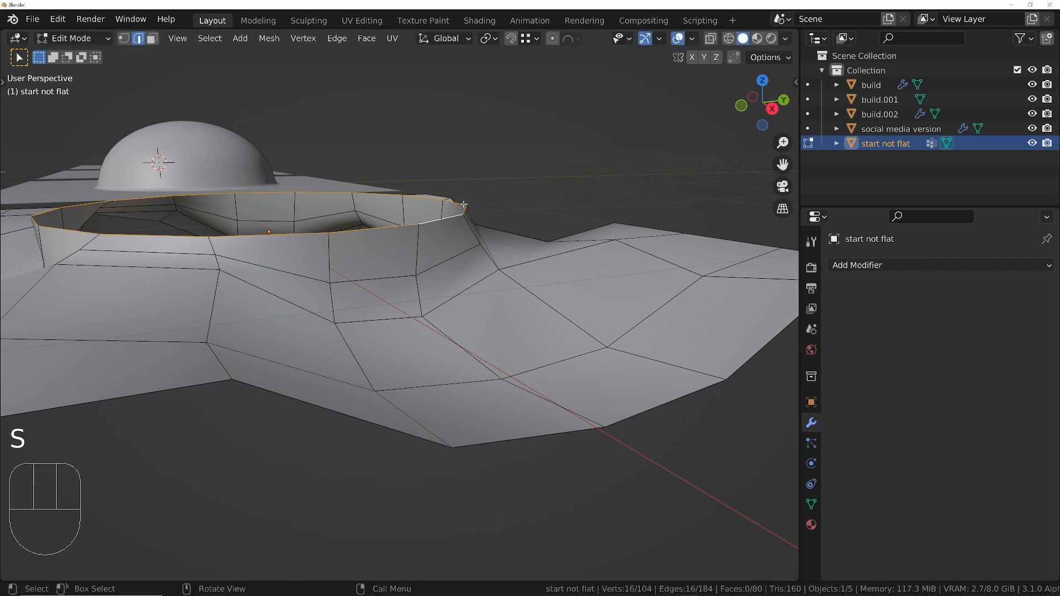
- Extrude the rim inward to form a flat cap and shrink the new loop until the centre is almost closed
middle_drag(439, 257, 552, 265)
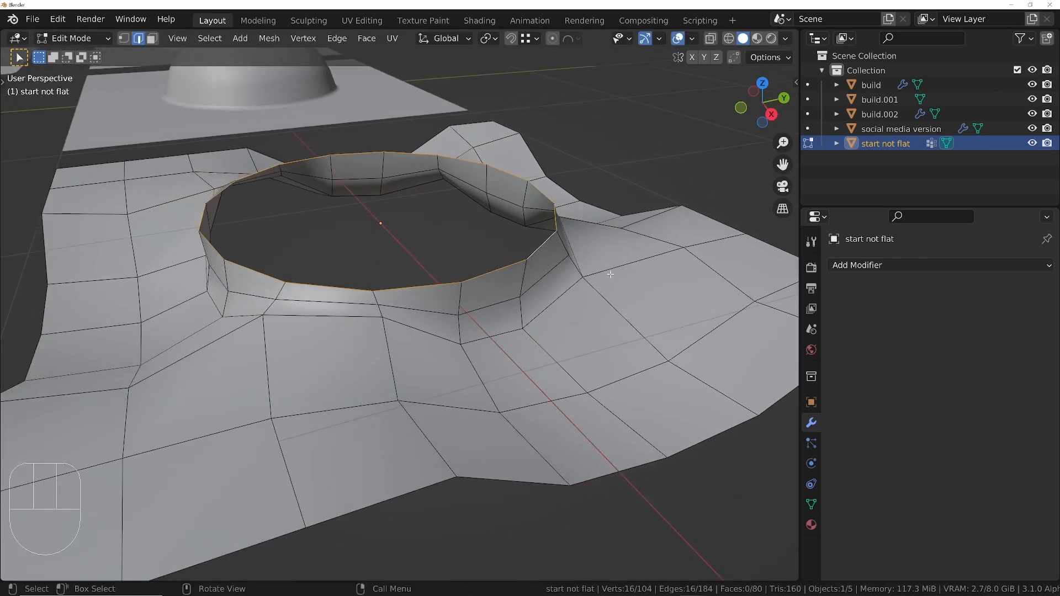
key(e)
key(s)
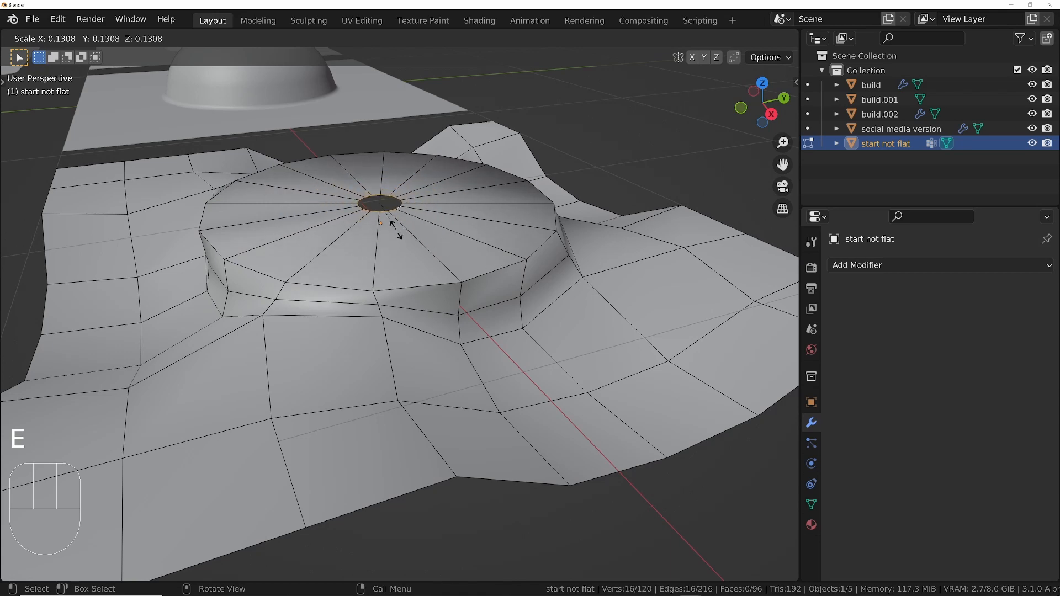
click(386, 207)
middle_drag(386, 207, 547, 202)
key(s)
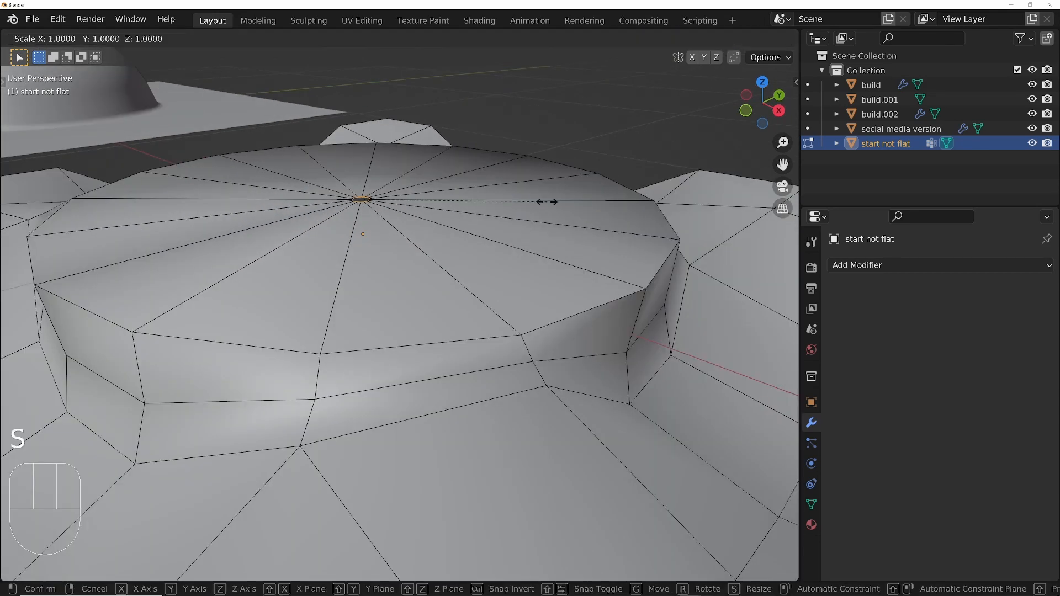
click(375, 197)
scroll(365, 196, up, 14)
key(s)
click(394, 247)
scroll(418, 260, down, 16)
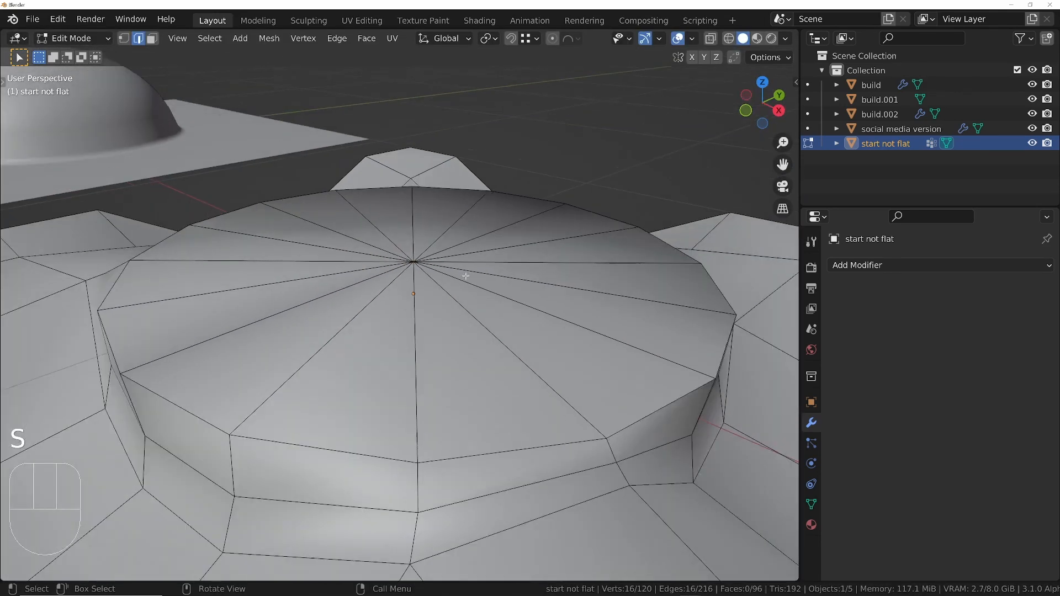
- Add seven evenly spaced loop cuts around the flat cap, leaving them without any edge slide
key(ctrl+r)
scroll(480, 340, up, 6)
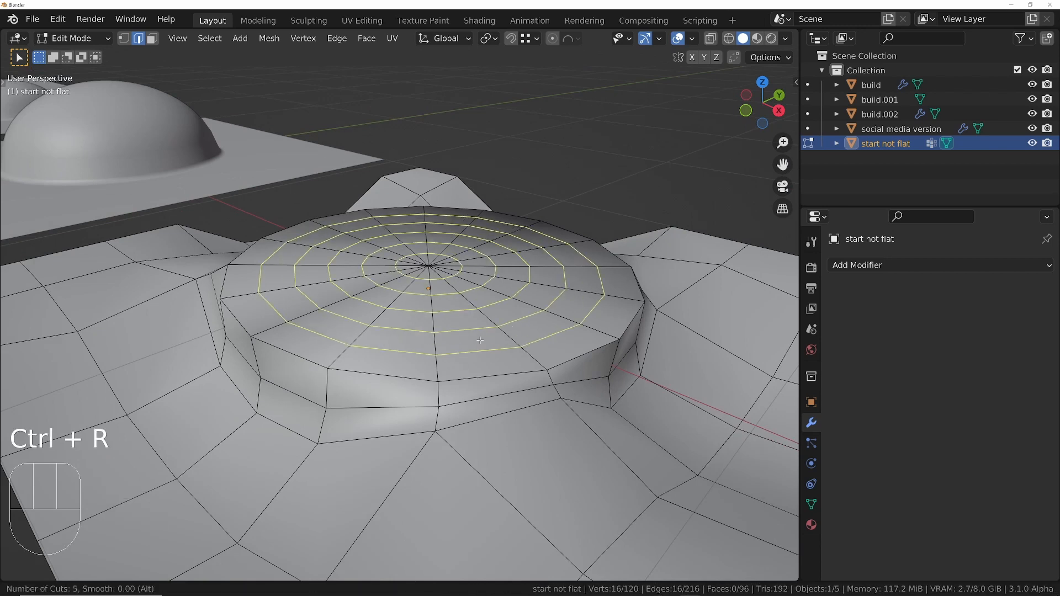
scroll(480, 340, up, 6)
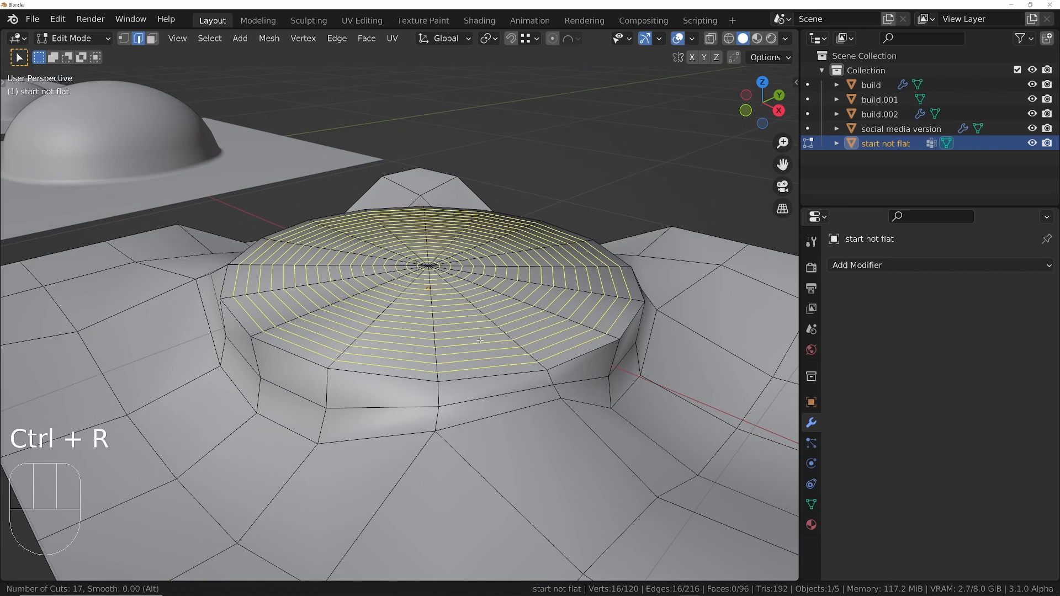
scroll(480, 340, down, 6)
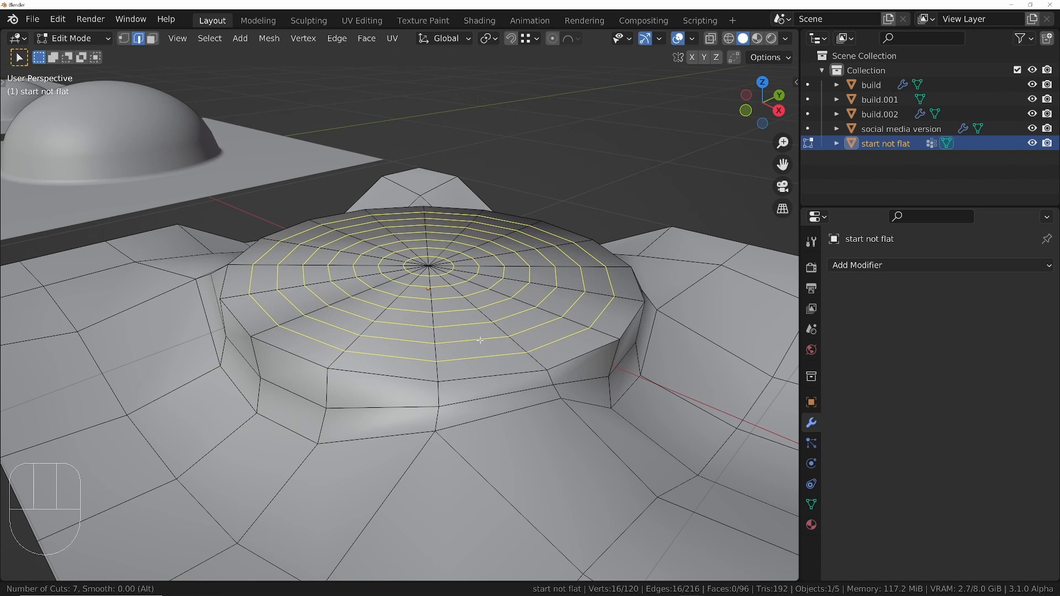
click(480, 340)
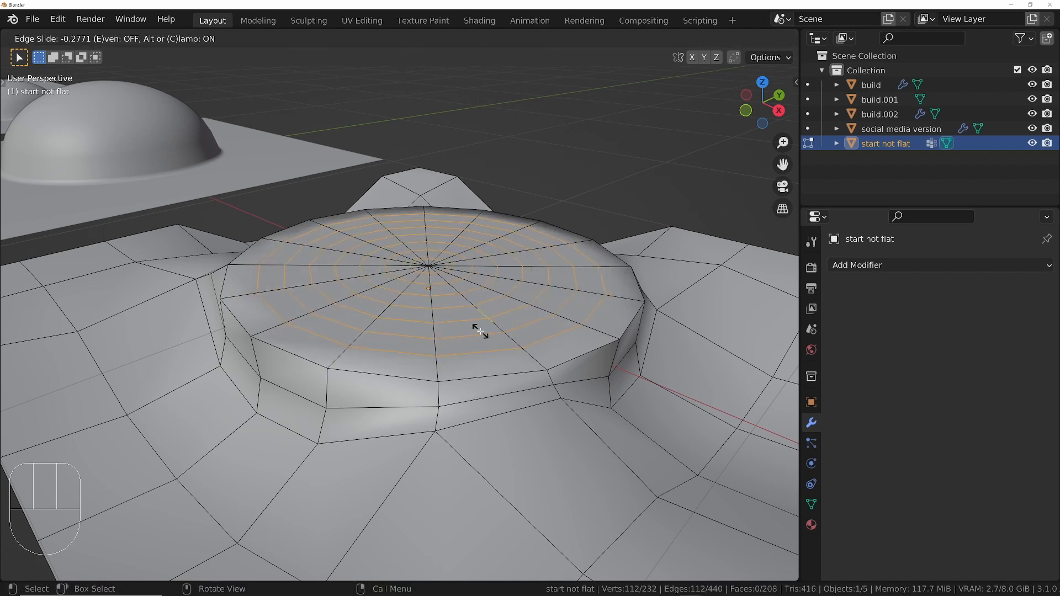
right_click(483, 335)
- Select the tiny ring of vertices in the middle of the cap and merge it into a single centre vertex
scroll(471, 257, up, 8)
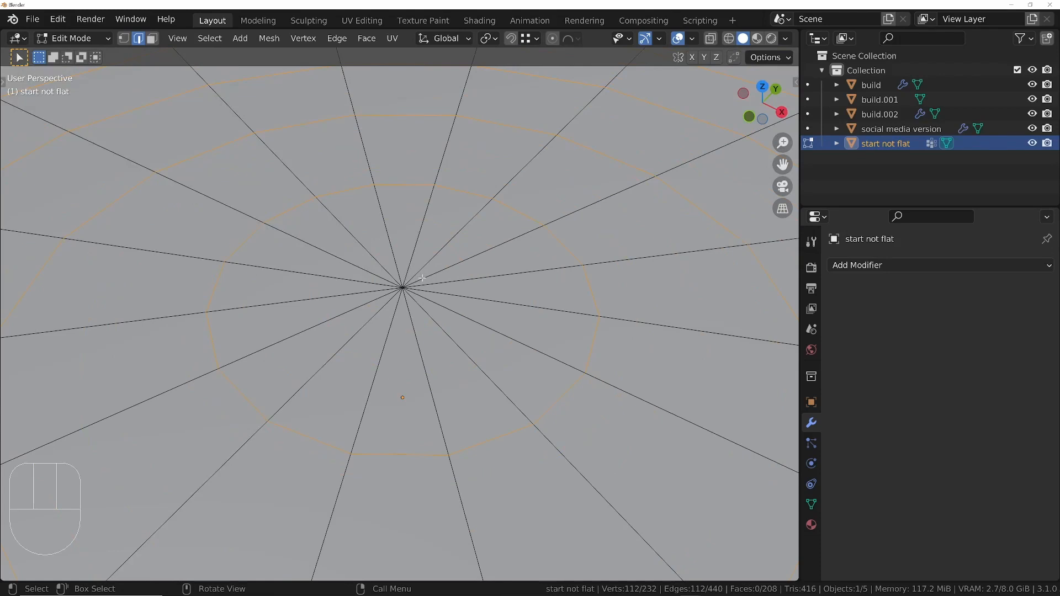
key(1)
drag(425, 272, 373, 308)
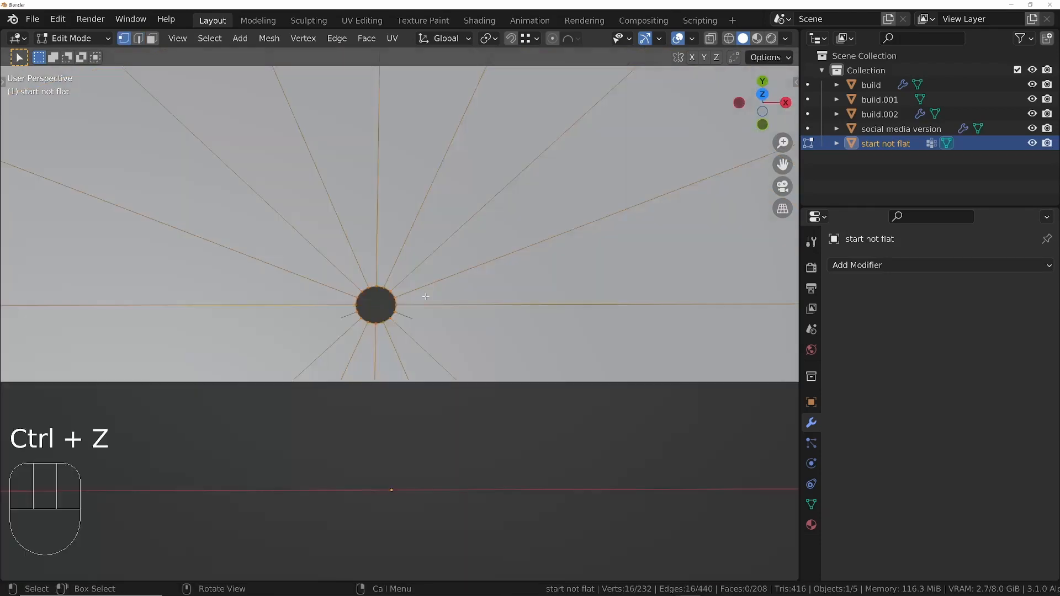
key(m)
click(426, 296)
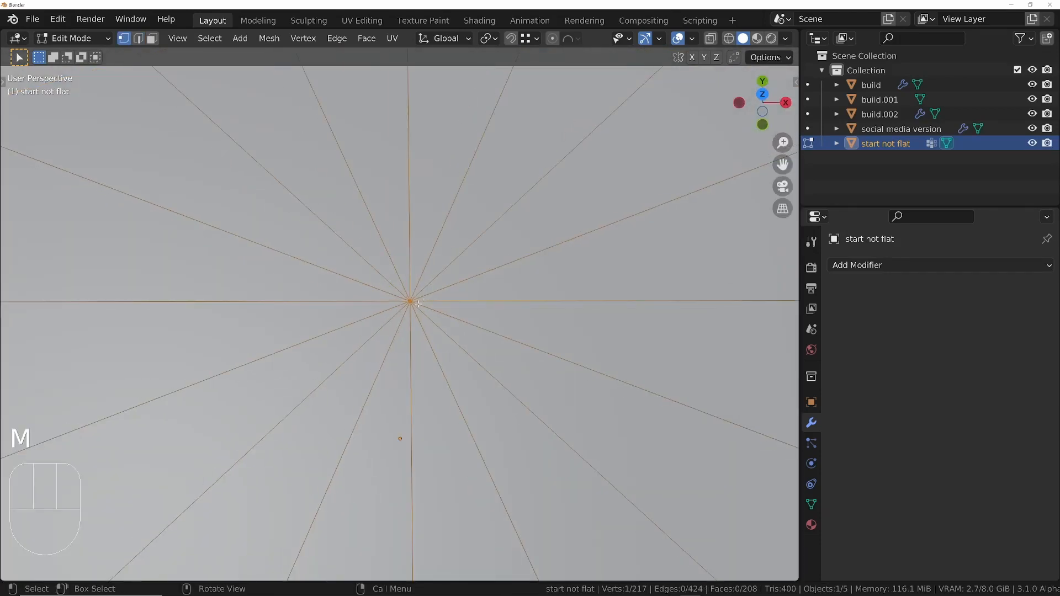
middle_drag(404, 325, 437, 279)
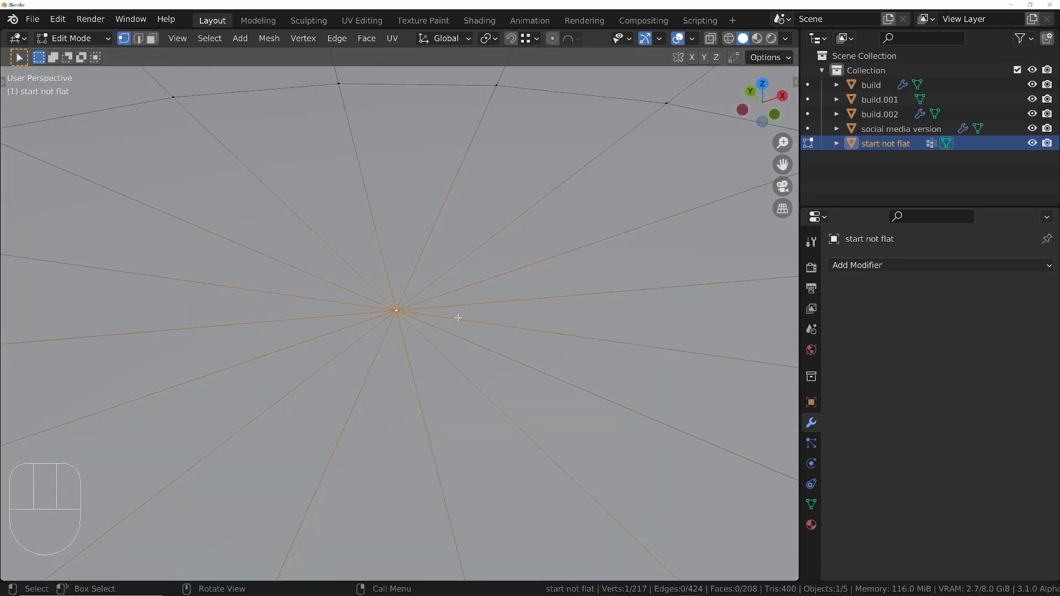
key(g)
key(z)
right_click(450, 296)
- Raise the centre vertex about 0.43 m along Z with Sphere-falloff proportional editing of about 0.51 m, shaping the cap into a dome
scroll(452, 292, down, 5)
middle_drag(518, 237, 493, 172)
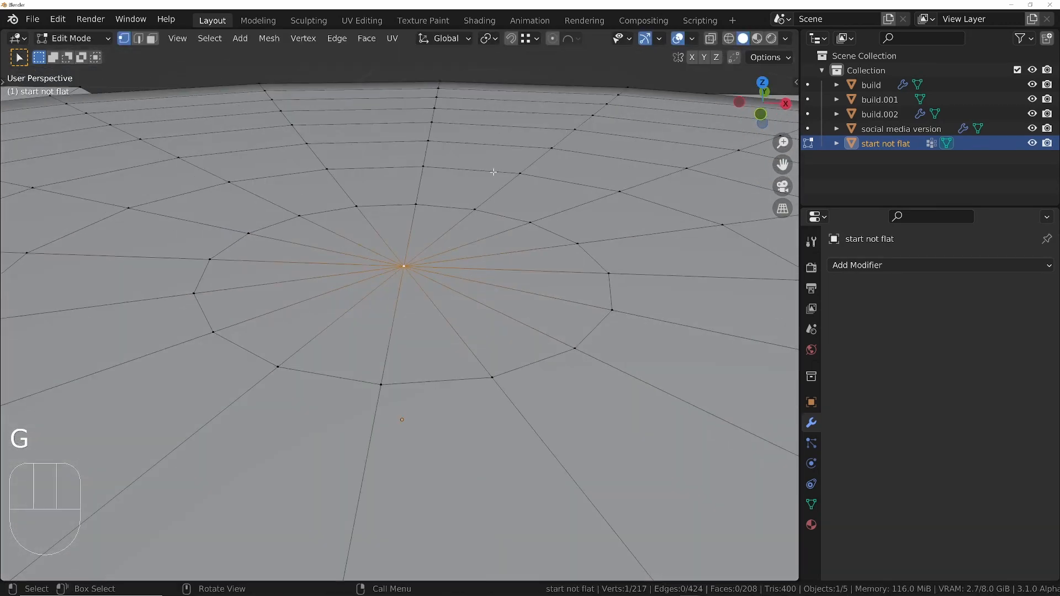
scroll(496, 235, down, 14)
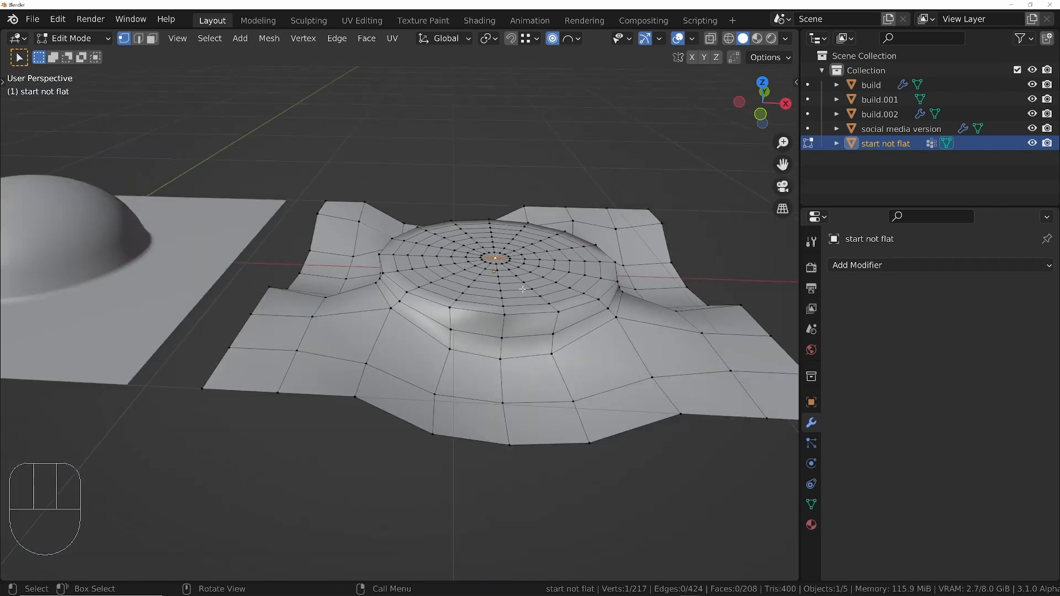
shift+middle_drag(530, 289, 418, 309)
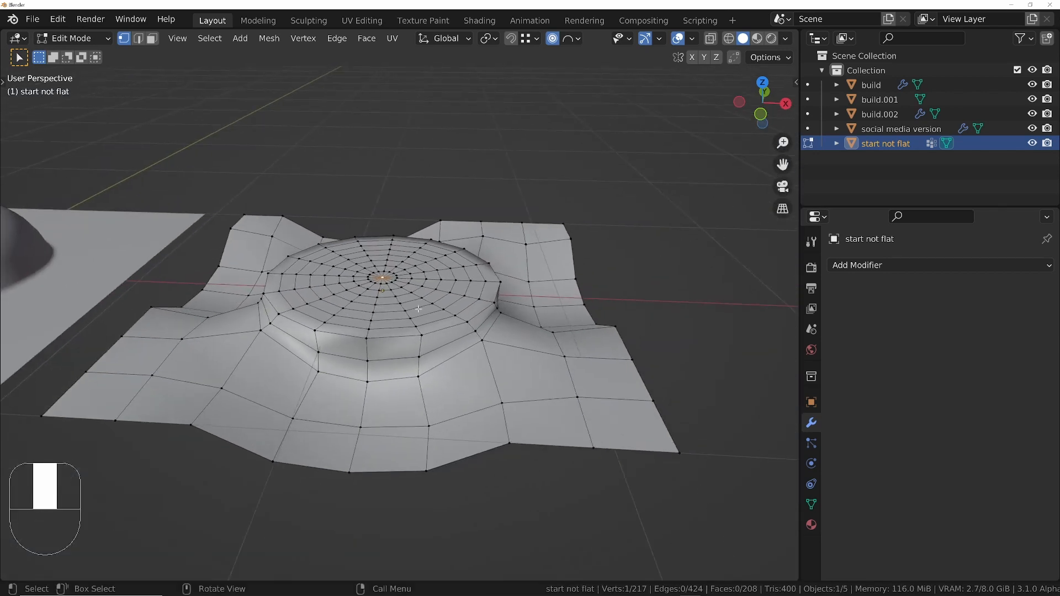
click(567, 39)
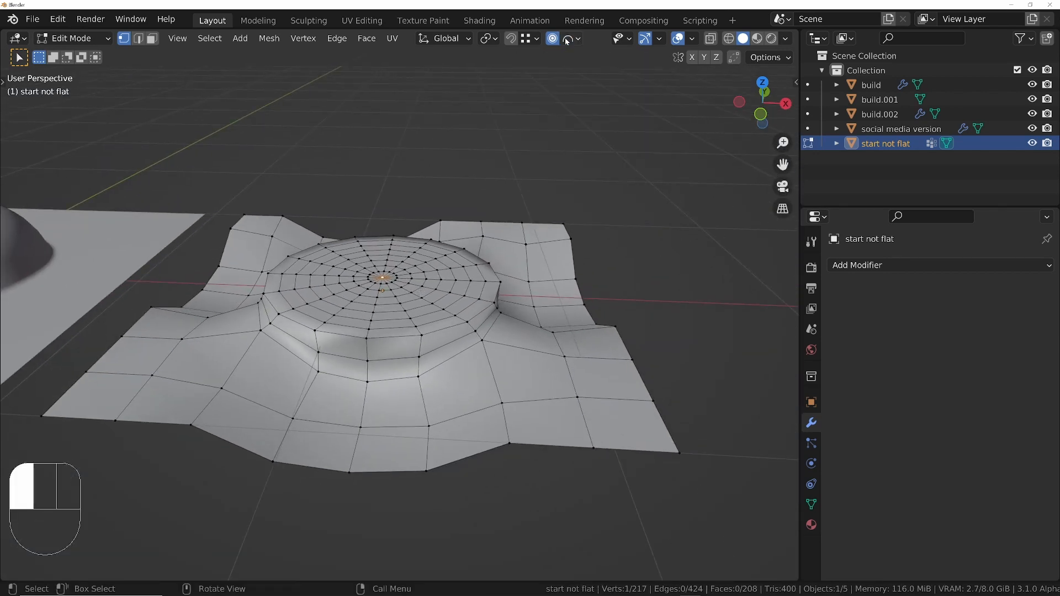
key(g)
key(z)
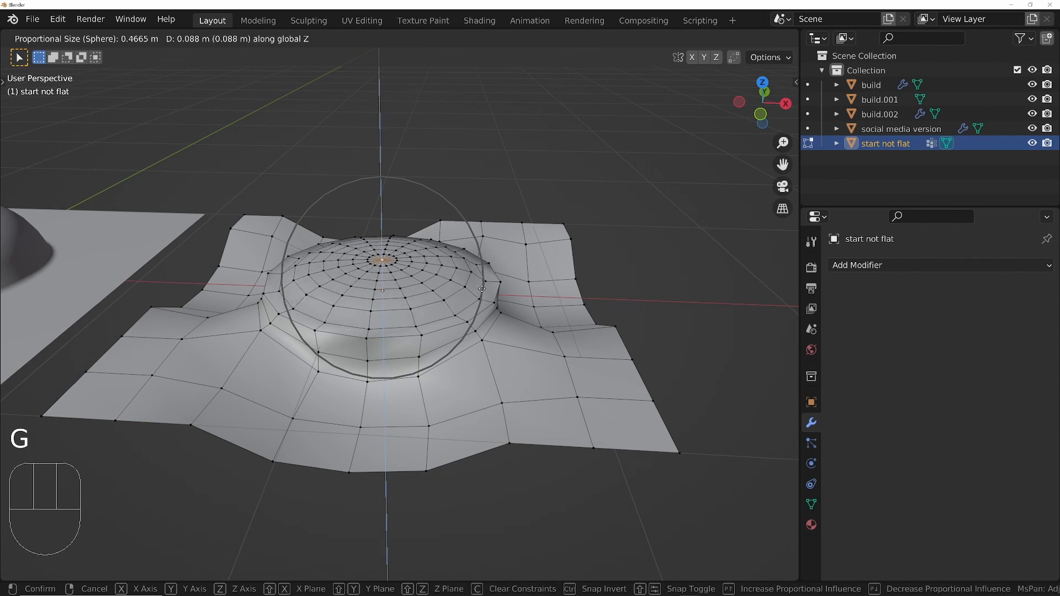
scroll(482, 289, down, 2)
scroll(484, 270, up, 1)
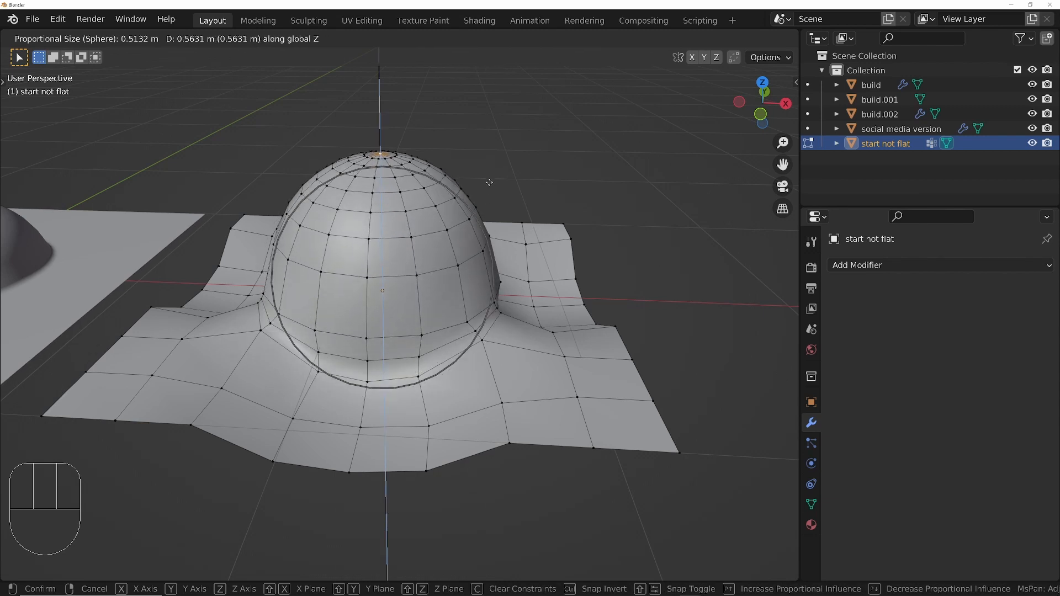
scroll(488, 212, up, 1)
scroll(492, 210, down, 2)
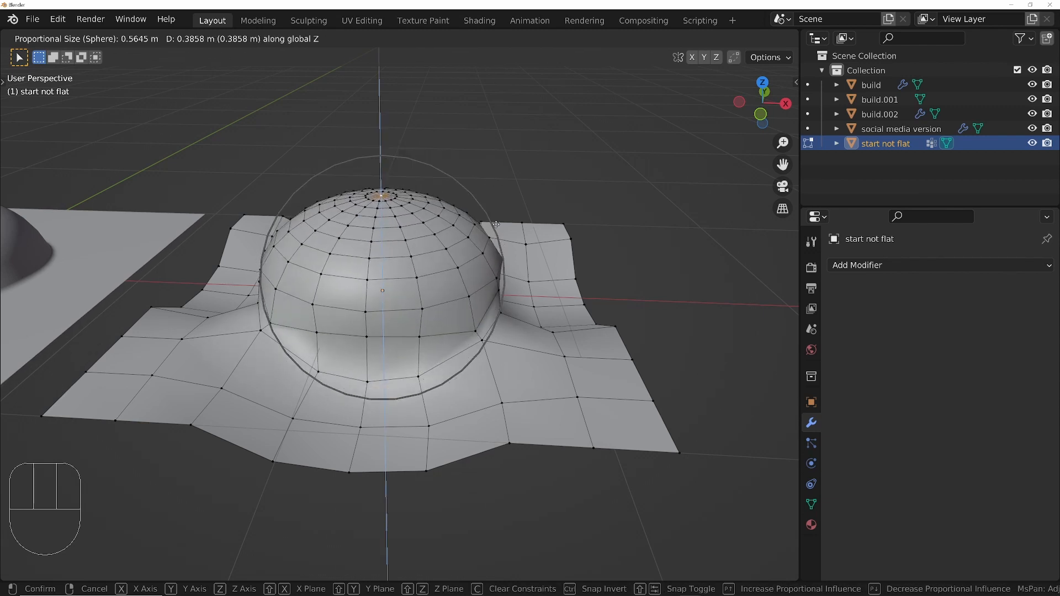
scroll(496, 215, up, 1)
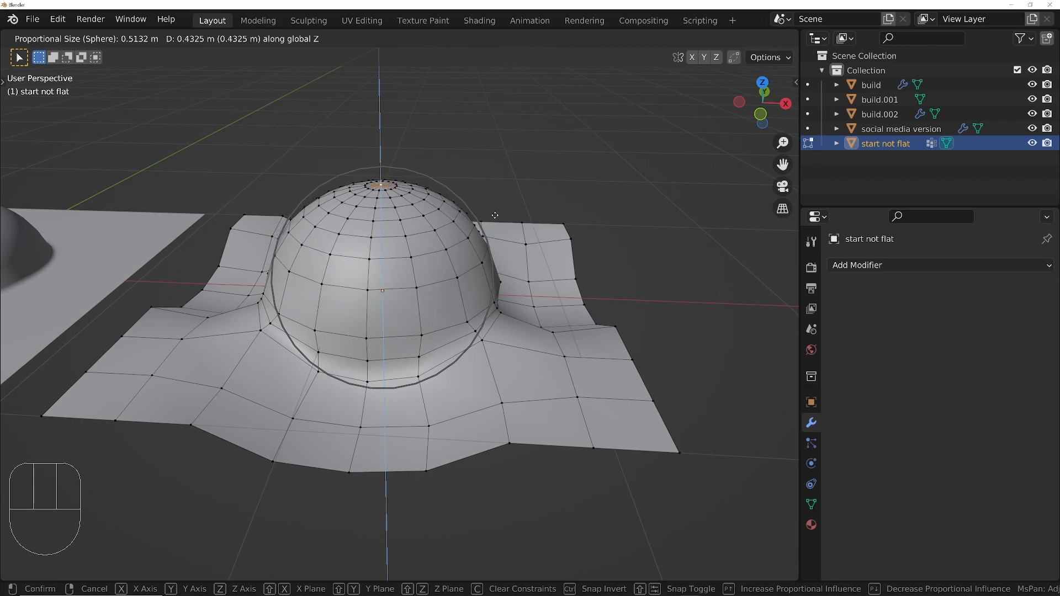
click(494, 211)
- Leave mesh editing and view the dome on the uneven plane in Object Mode
middle_drag(494, 212, 452, 399)
scroll(440, 329, up, 3)
ctrl+middle_drag(400, 298, 389, 356)
shift+middle_drag(364, 261, 439, 359)
key(Tab)
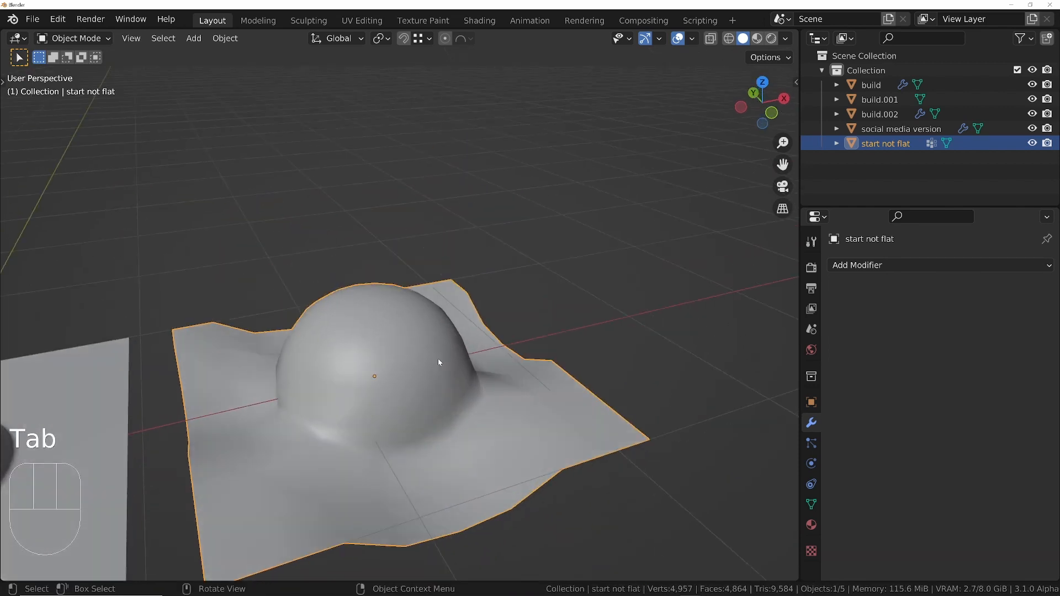
- Add a Subdivision Surface modifier to the dome on the uneven plane
click(888, 260)
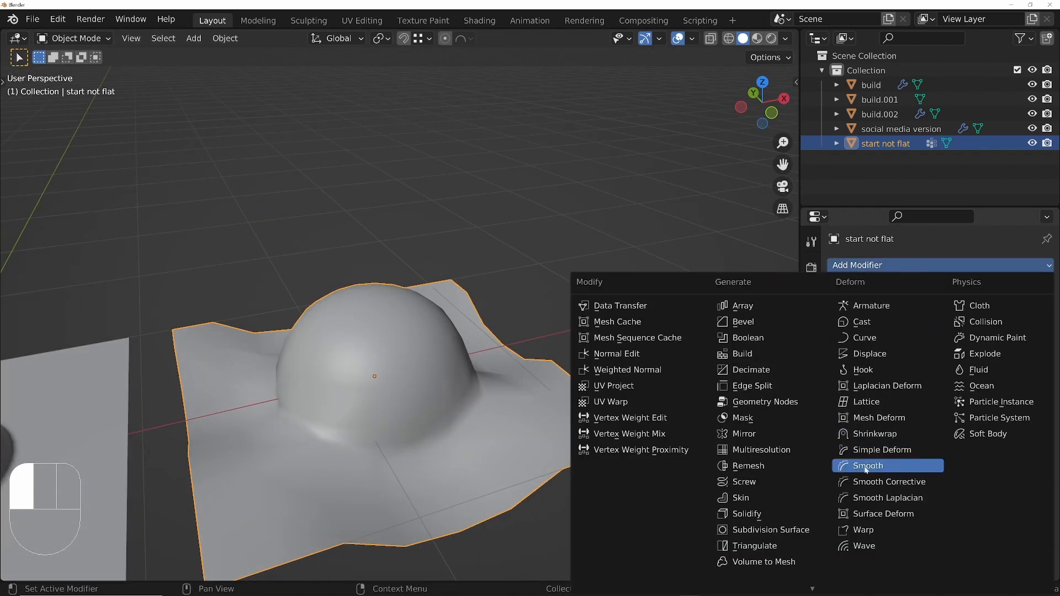
click(777, 530)
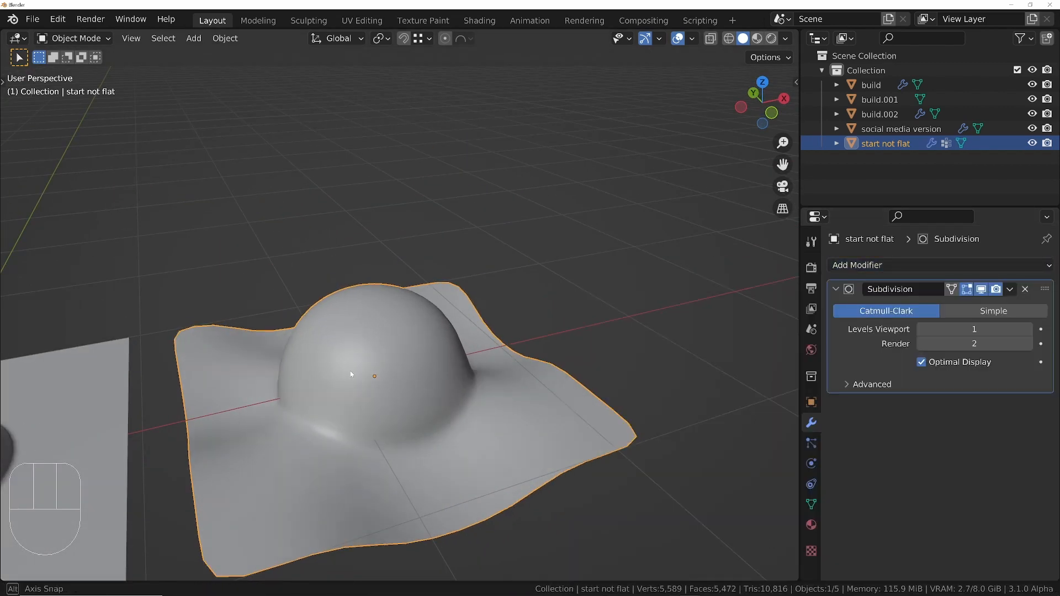
middle_drag(320, 431, 394, 366)
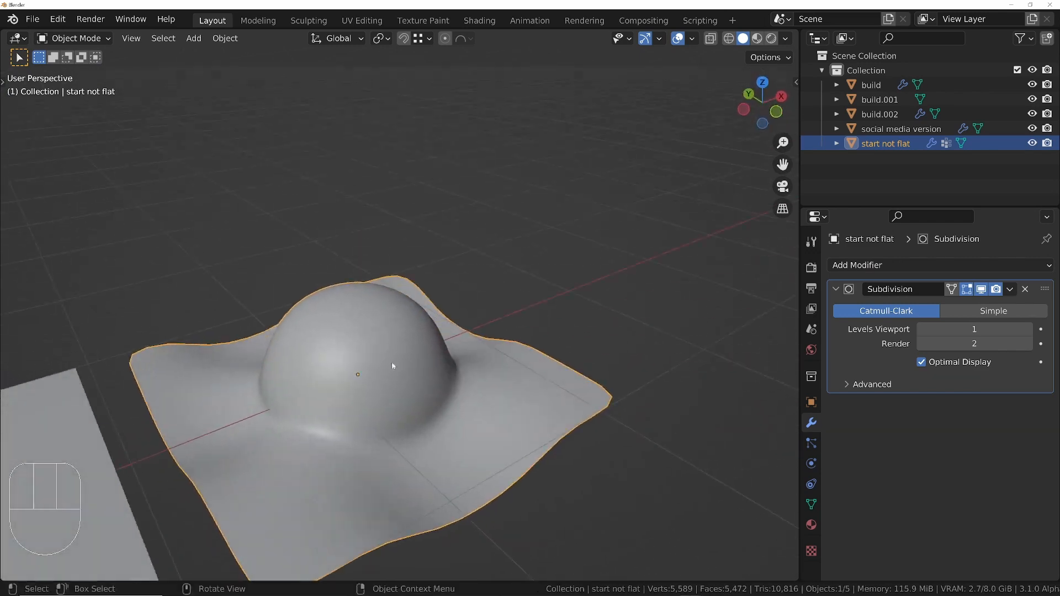
- Switch the viewport lighting to the striped MatCap and set the Subdivision modifier's viewport level to 2
click(784, 38)
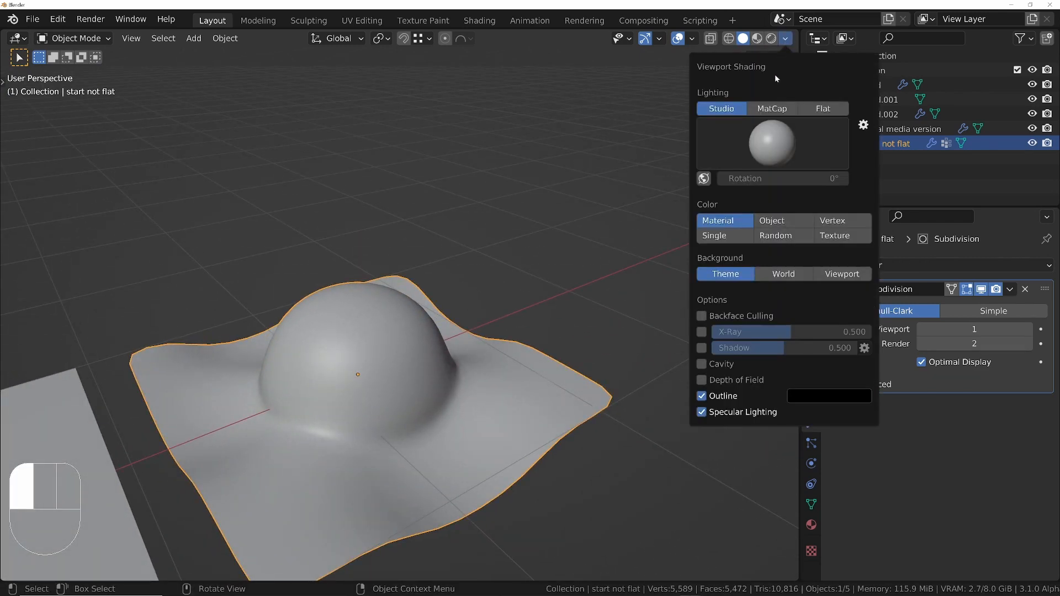
click(782, 111)
mouse_move(386, 332)
middle_down()
mouse_move(351, 358)
mouse_move(382, 355)
mouse_move(367, 353)
middle_up()
scroll(376, 376, down, 2)
shift+middle_drag(408, 447, 466, 356)
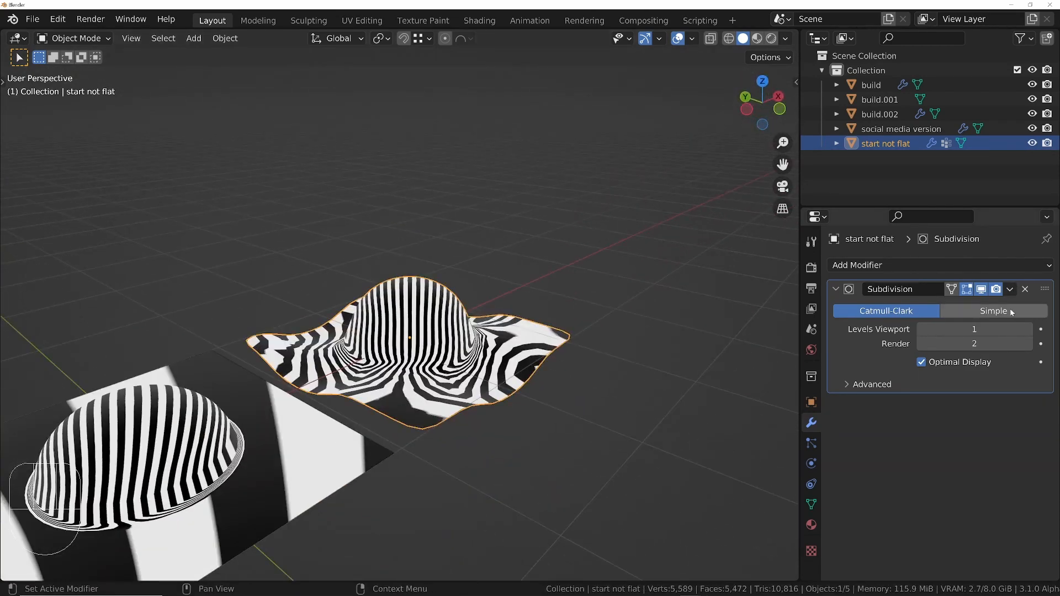
click(1029, 330)
- Examine the zebra-stripe reflections where each dome blends into its plane, comparing all the models from several angles
middle_drag(381, 359, 273, 346)
shift+middle_drag(263, 295, 532, 362)
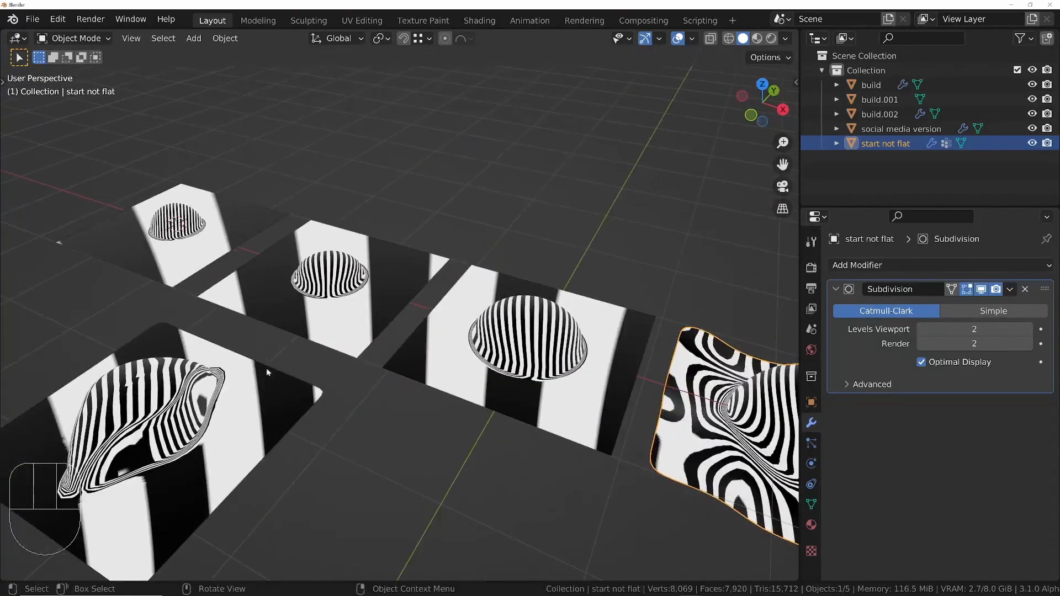
middle_drag(267, 373, 430, 397)
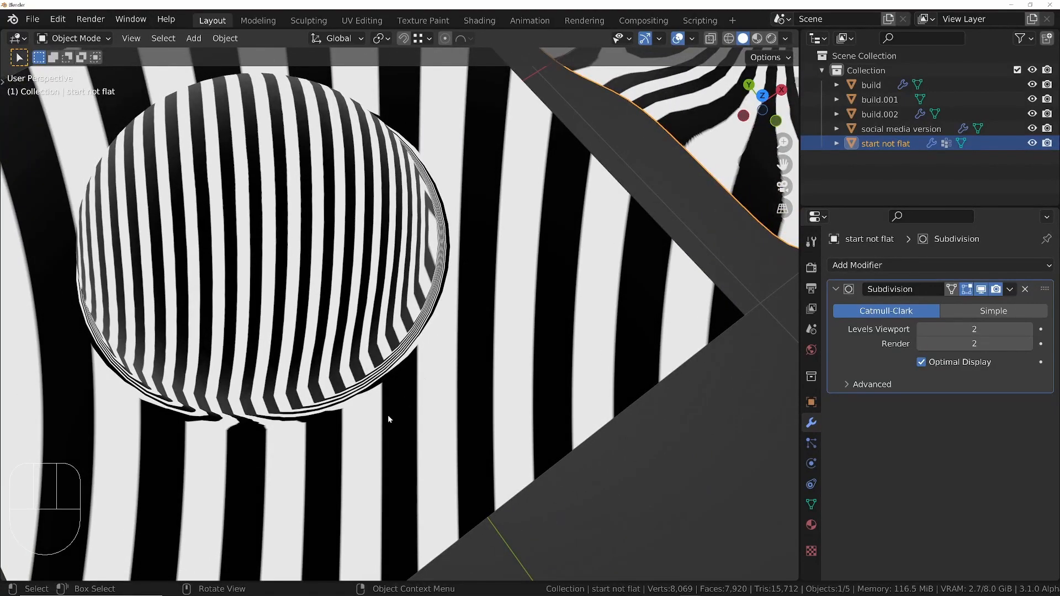
middle_drag(495, 170, 333, 285)
shift+middle_drag(295, 204, 611, 272)
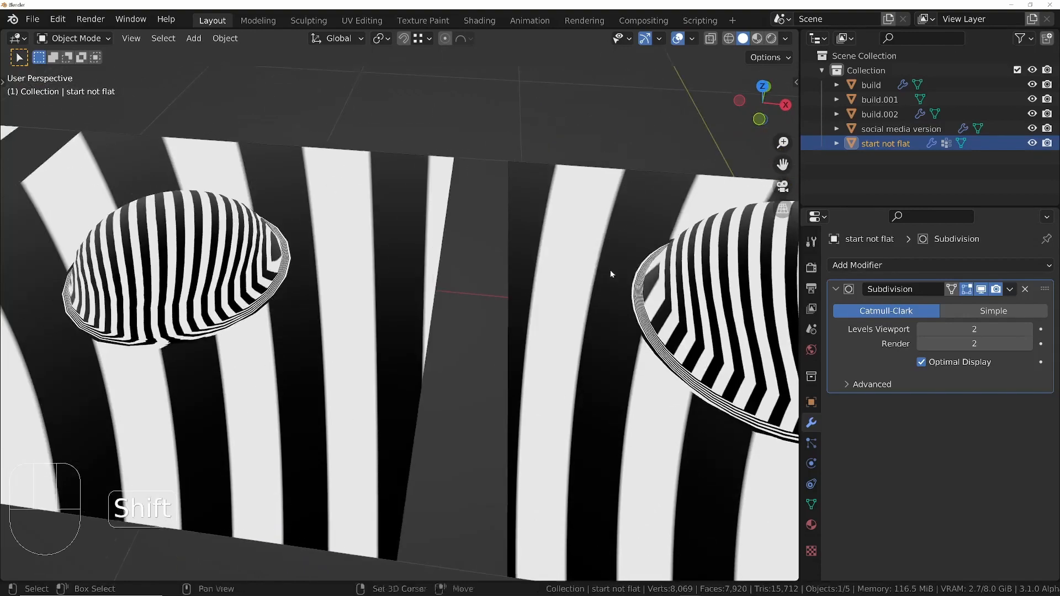
scroll(611, 272, down, 4)
shift+middle_drag(188, 243, 460, 309)
scroll(263, 279, up, 5)
middle_drag(310, 246, 346, 288)
shift+middle_drag(585, 225, 402, 383)
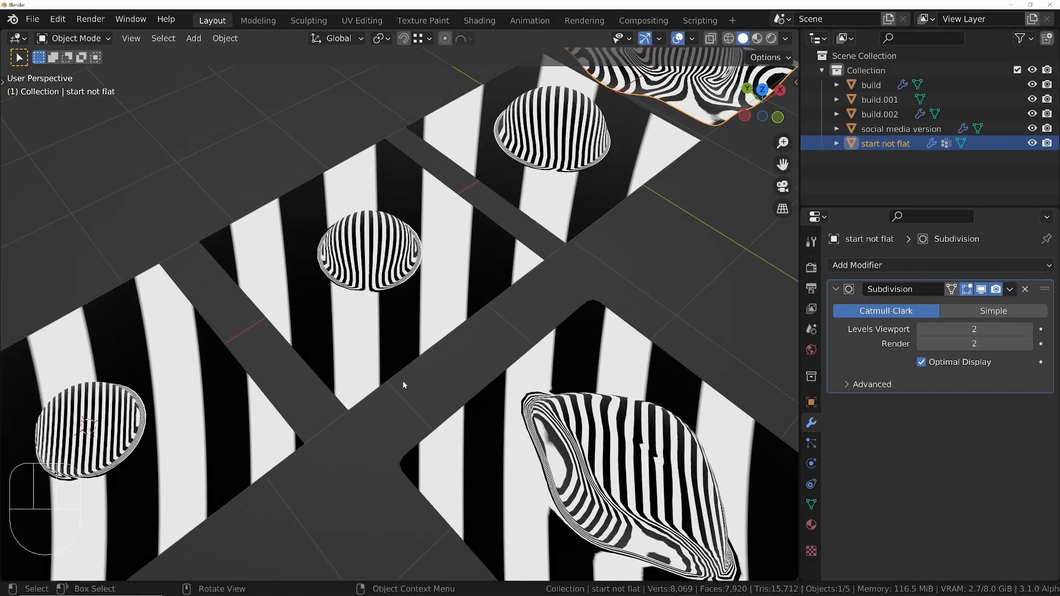
middle_drag(342, 326, 391, 312)
- Edit the uneven dome's mesh in edge select mode and turn off the Subdivision modifier's viewport display
key(KP_Decimal)
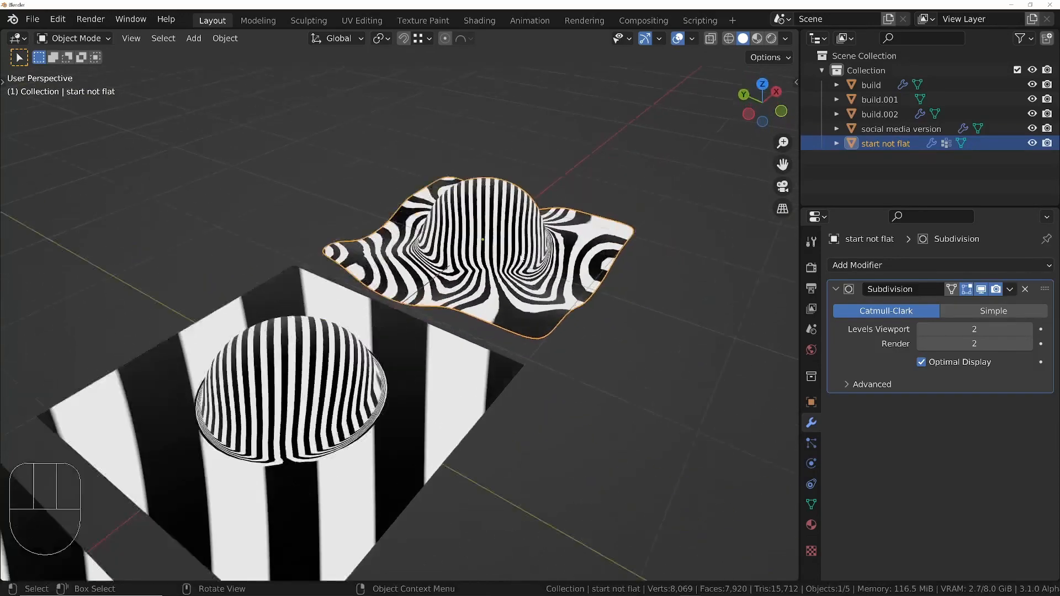
key(Tab)
middle_drag(568, 257, 572, 282)
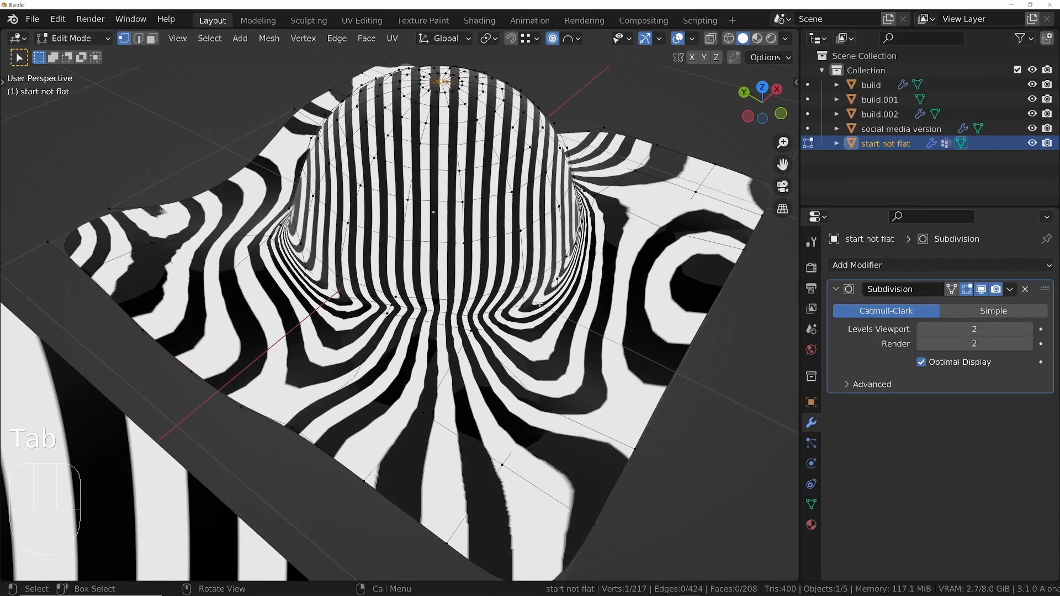
scroll(614, 195, up, 4)
alt+click(442, 314)
key(2)
middle_drag(442, 315, 547, 256)
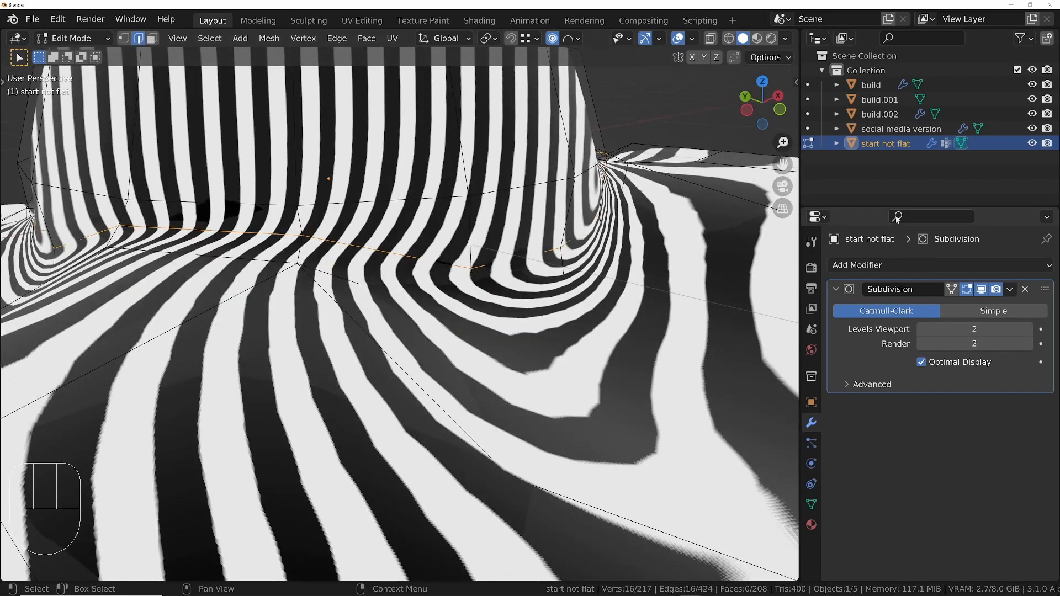
click(984, 290)
- Select the edge loop around the dome's base and return the viewport lighting to Studio
scroll(586, 249, down, 4)
mouse_move(586, 249)
middle_down()
mouse_move(519, 255)
mouse_move(471, 239)
mouse_move(580, 260)
middle_up()
alt+click(579, 248)
scroll(579, 249, up, 4)
alt+click(462, 269)
click(786, 39)
click(731, 112)
scroll(521, 251, down, 4)
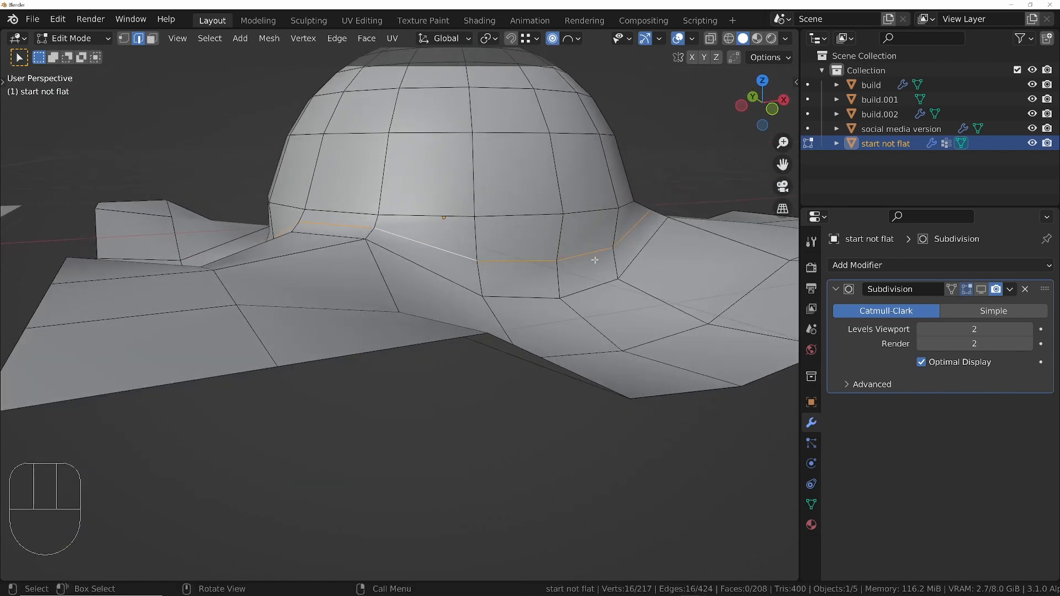
- Edge-slide the selected base loop by about -0.96 towards the outer loop to tighten the transition into the plane
key(g)
key(g)
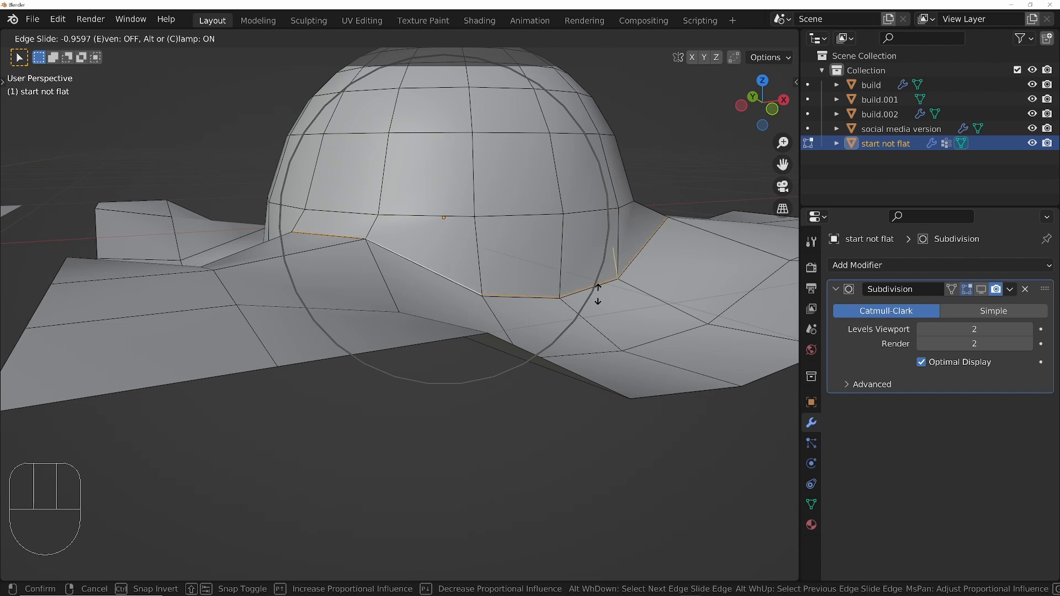
click(597, 293)
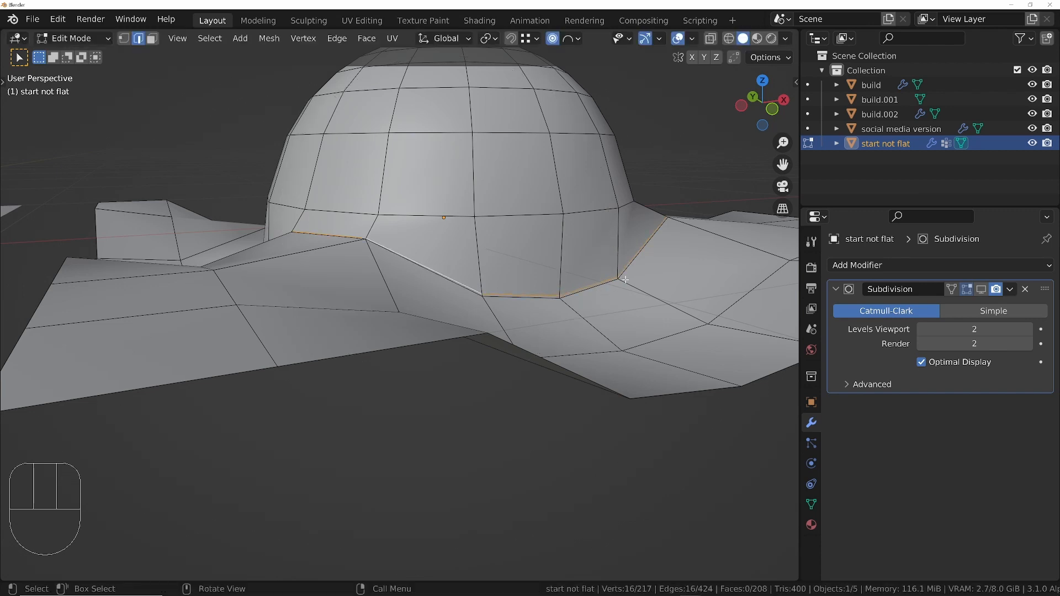
- Leave mesh editing and turn the Subdivision modifier's viewport display back on to view the tightened base
key(Tab)
middle_drag(334, 275, 525, 221)
scroll(526, 226, down, 5)
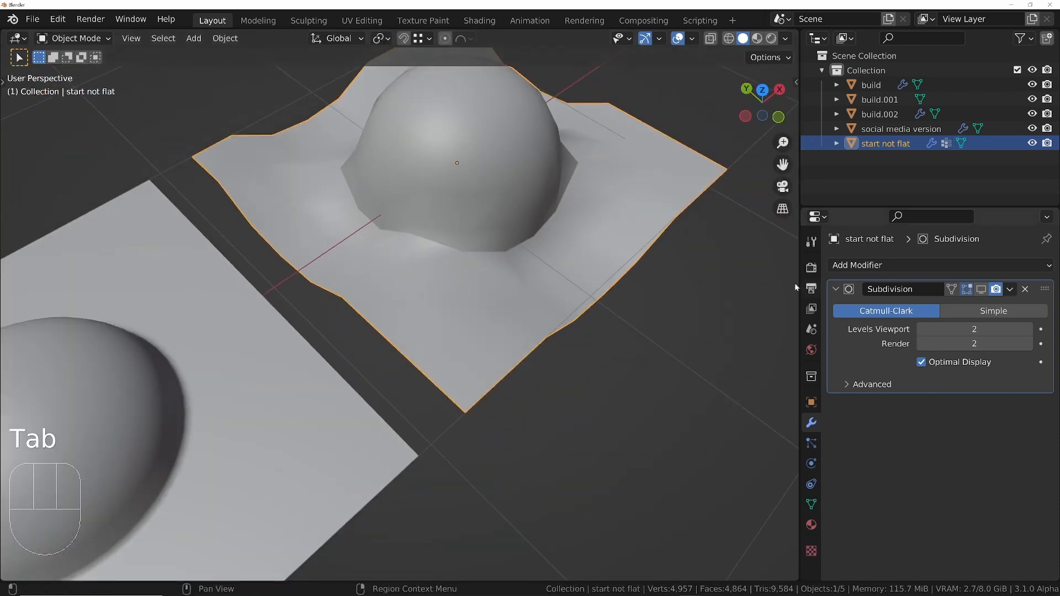
click(981, 289)
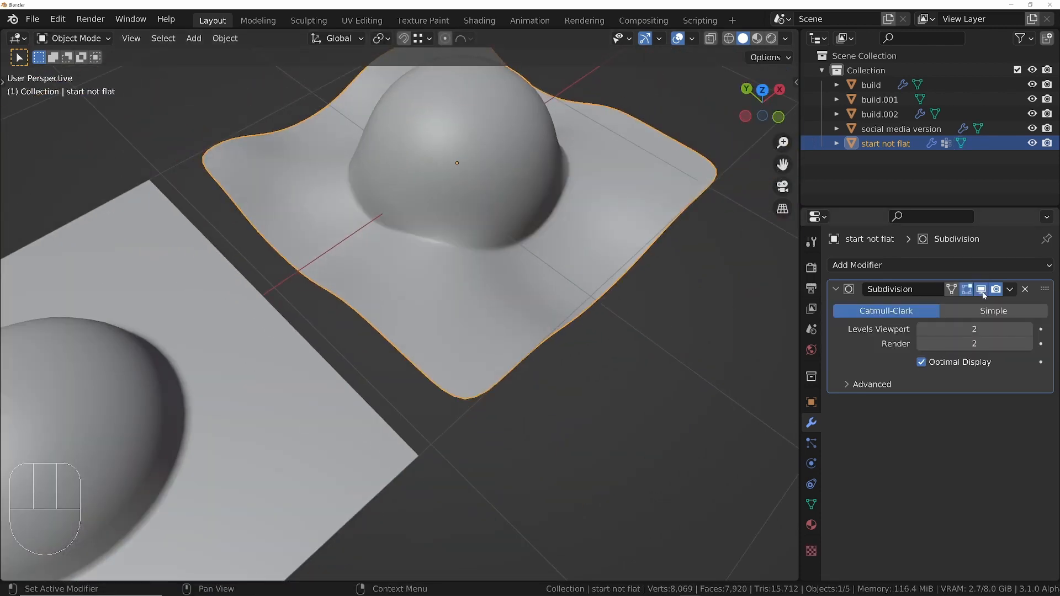
middle_drag(483, 260, 513, 281)
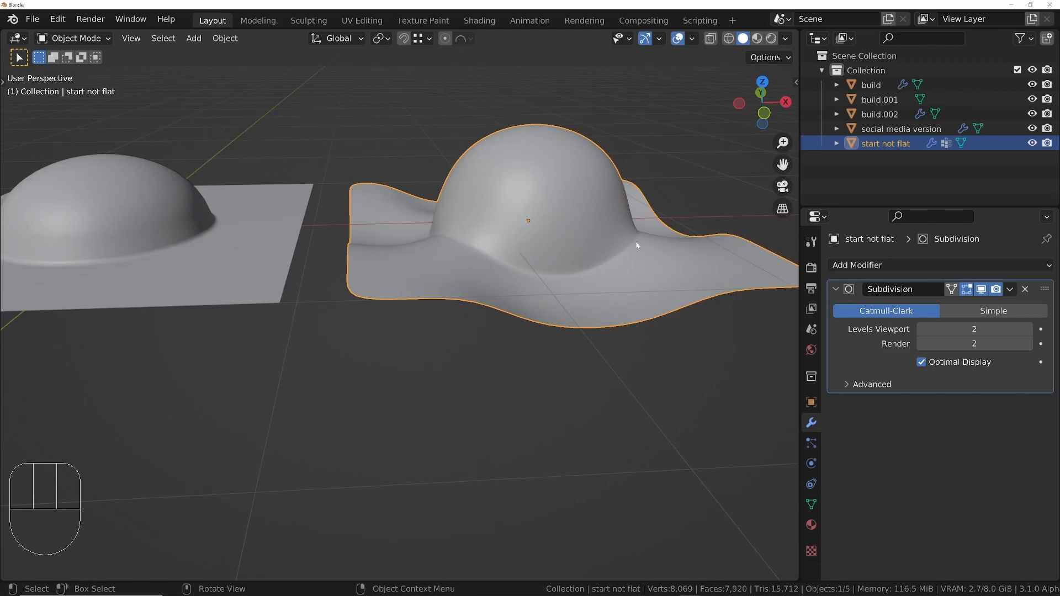
middle_drag(416, 231, 438, 307)
shift+middle_drag(439, 307, 525, 288)
- Switch the lighting to MatCap and inspect the stripe reflections around the tightened base and across the other domes
click(785, 39)
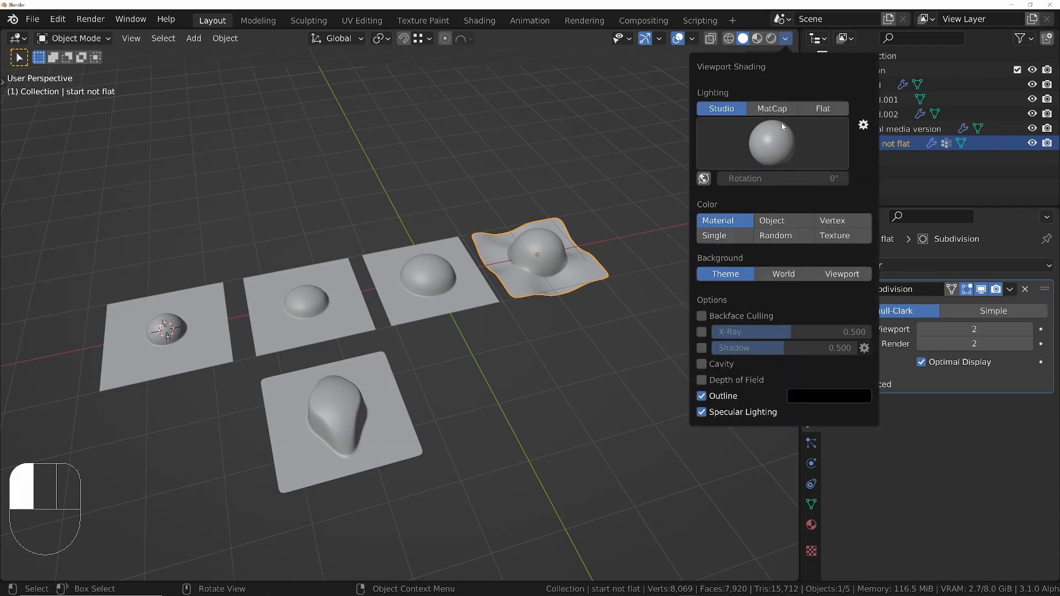
click(772, 108)
middle_drag(588, 193, 540, 256)
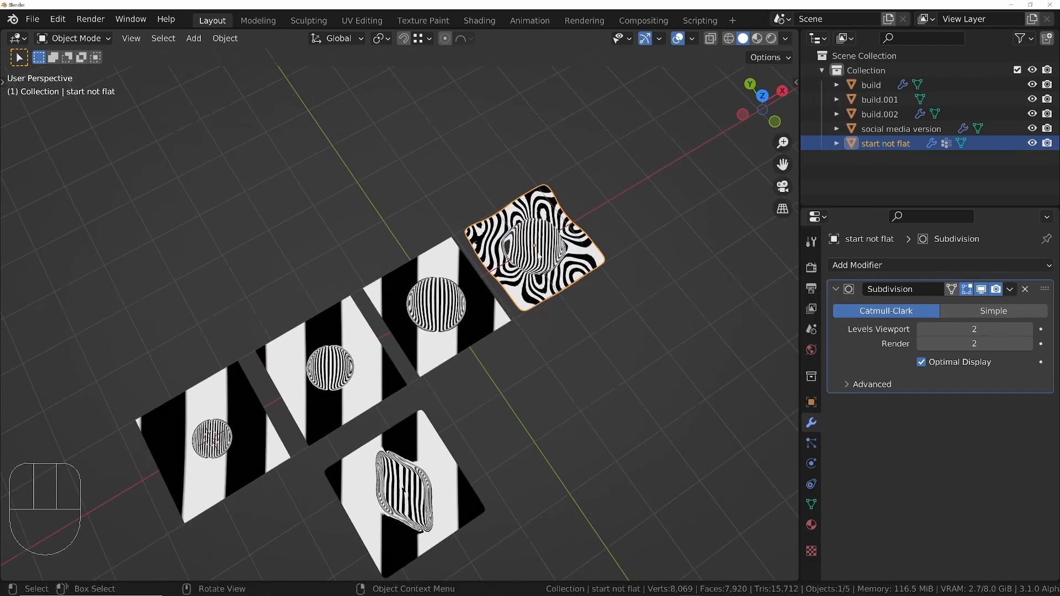
scroll(540, 255, up, 5)
middle_drag(581, 332, 626, 297)
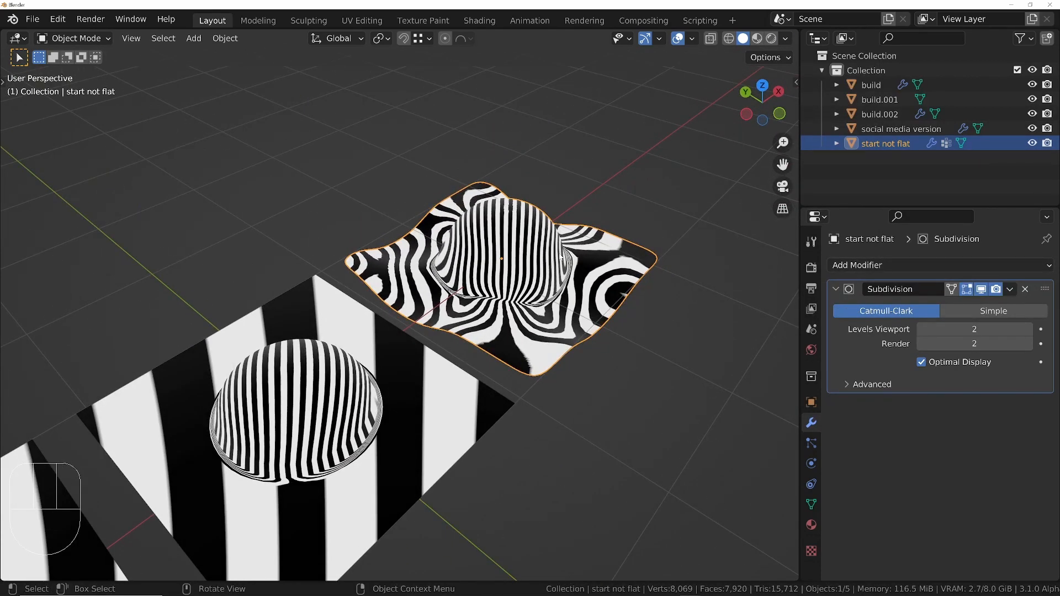
middle_drag(535, 295, 513, 270)
scroll(517, 323, down, 2)
scroll(518, 320, down, 3)
shift+middle_drag(379, 332, 480, 281)
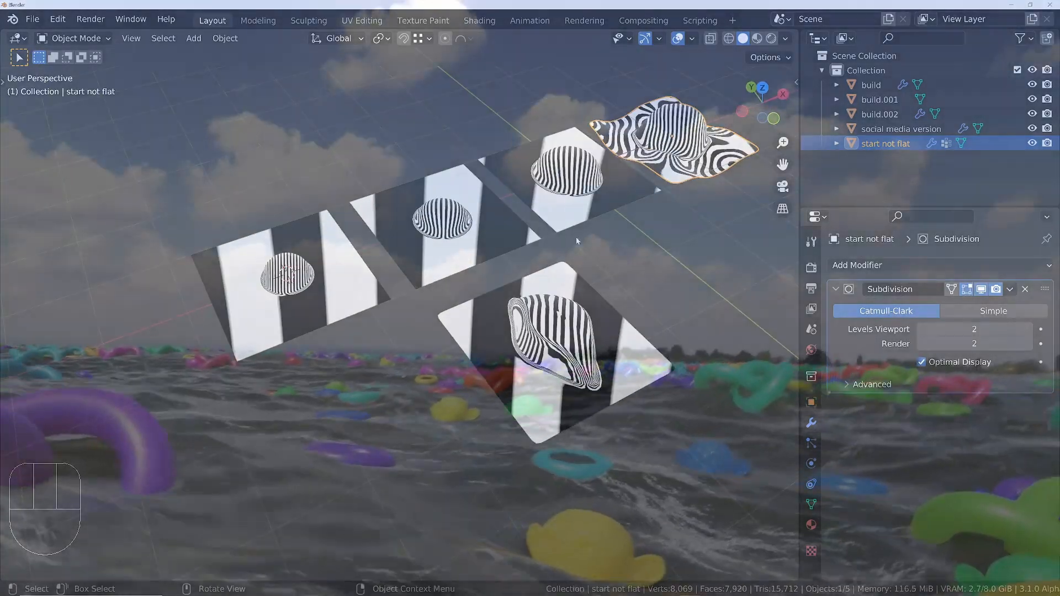